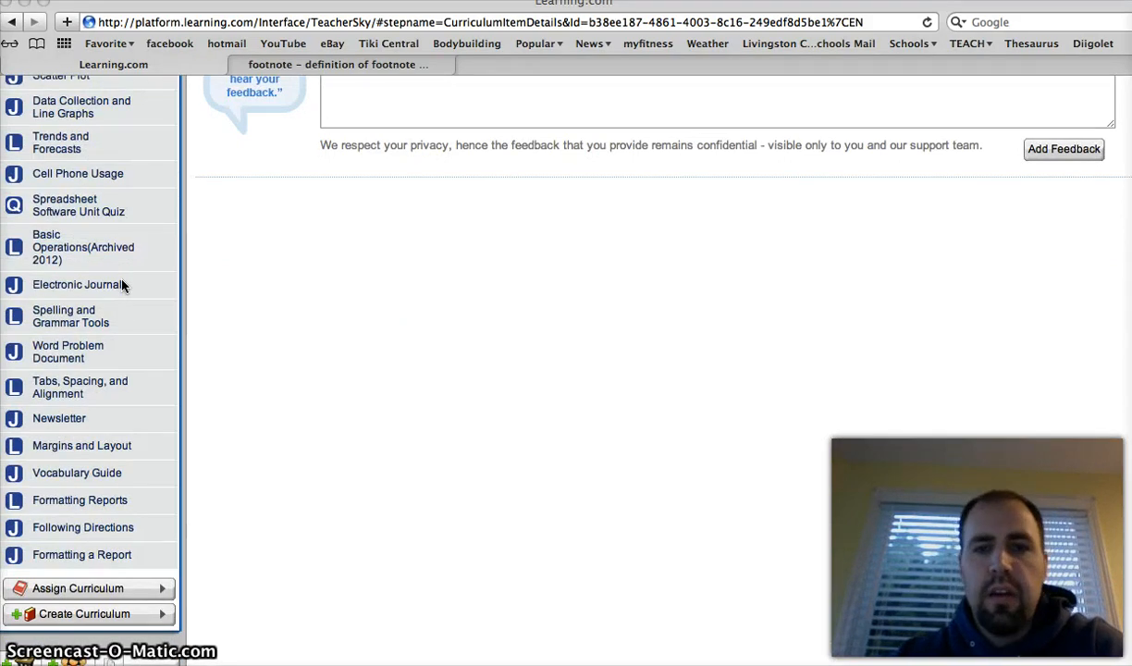
# - Open the student view of the Formatting a Report assignment and read through its activity instructions
pyautogui.click(99, 559)
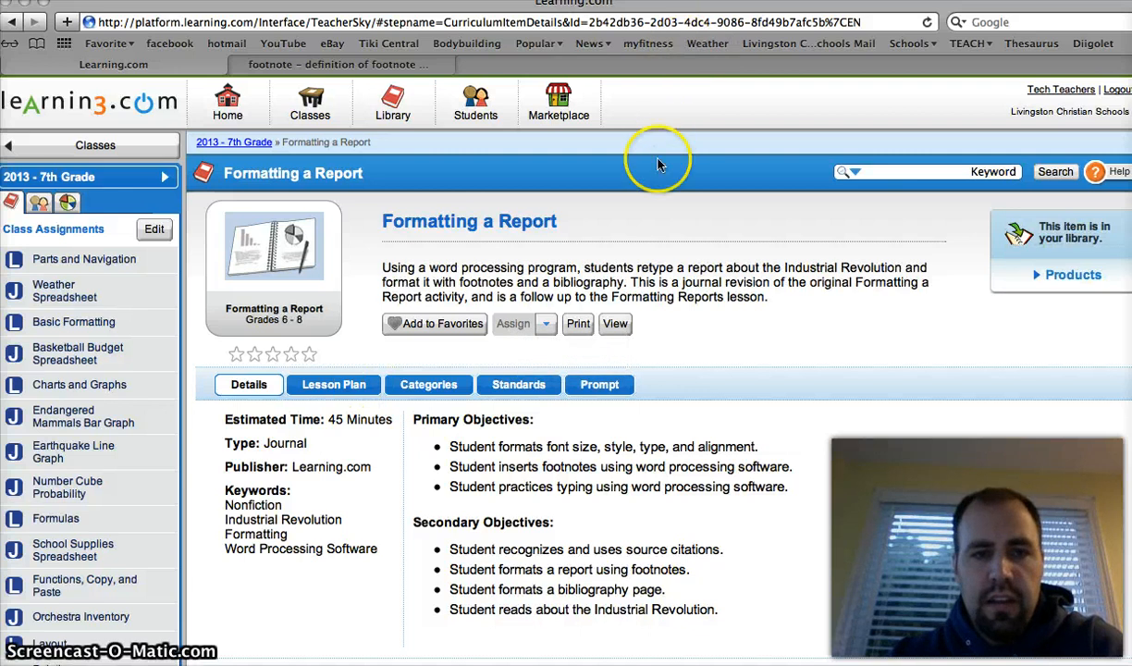
pyautogui.click(617, 324)
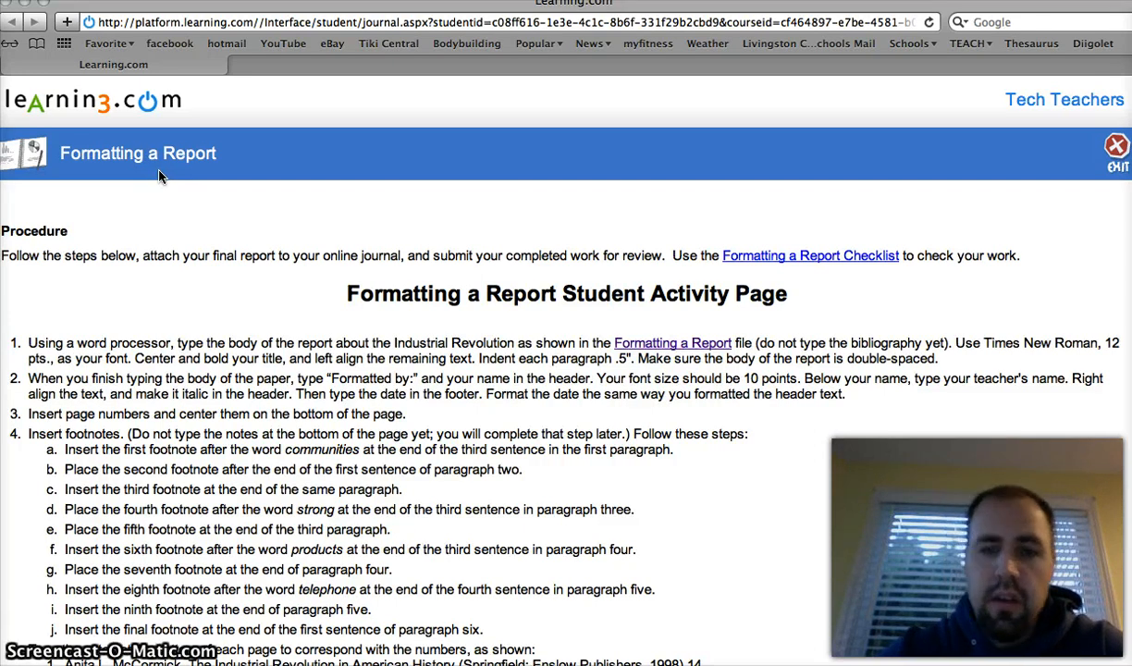
pyautogui.scroll(-5, 159, 176)
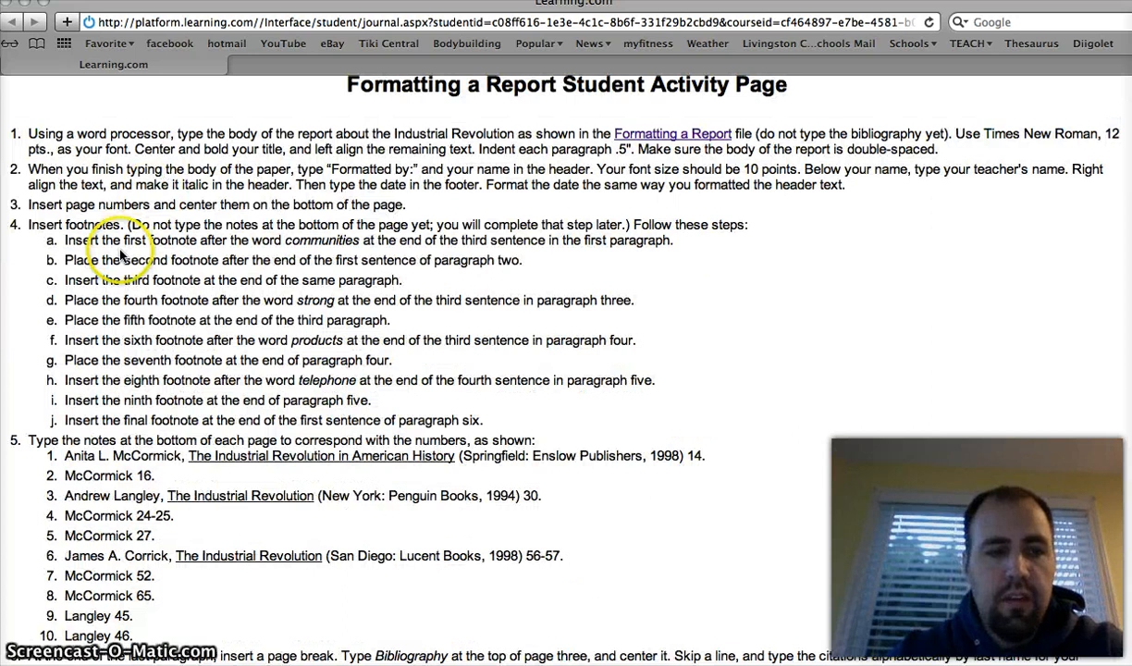
pyautogui.scroll(-3, 70, 173)
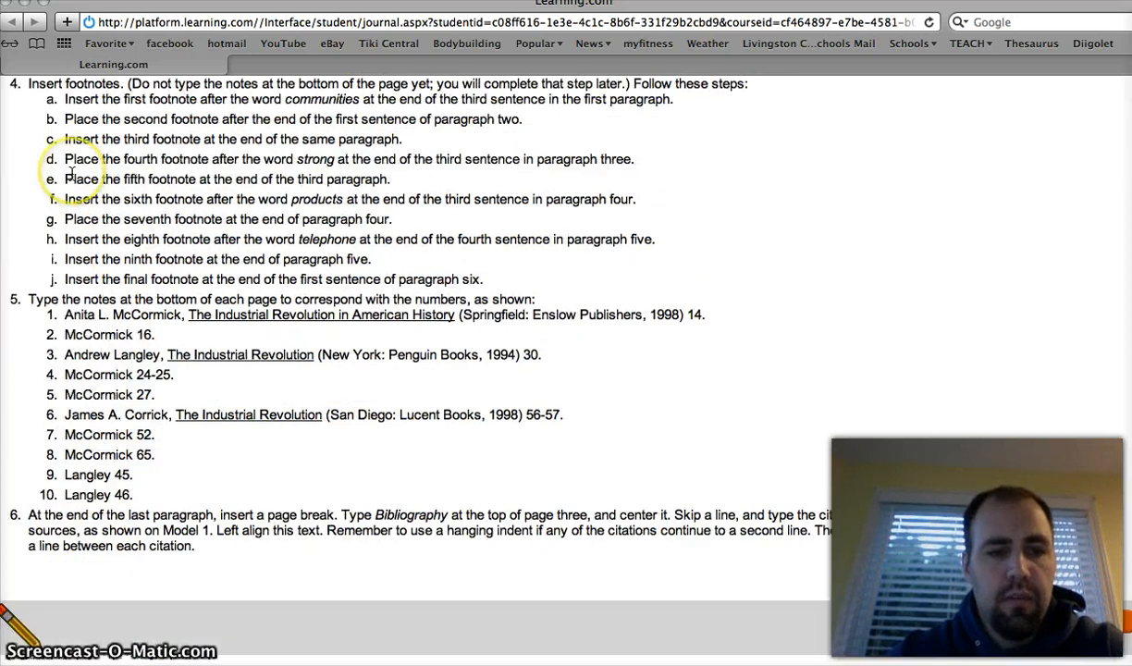
pyautogui.scroll(5, 71, 173)
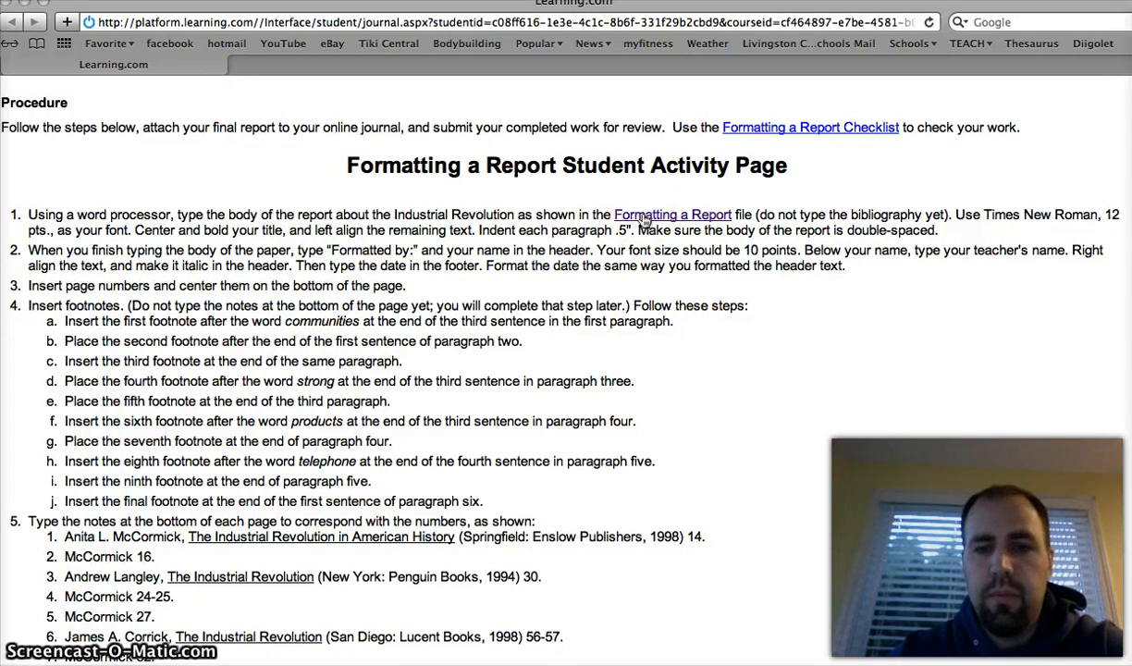
# - Switch to Microsoft Word and create a blank Word Document
pyautogui.moveTo(541, 607)
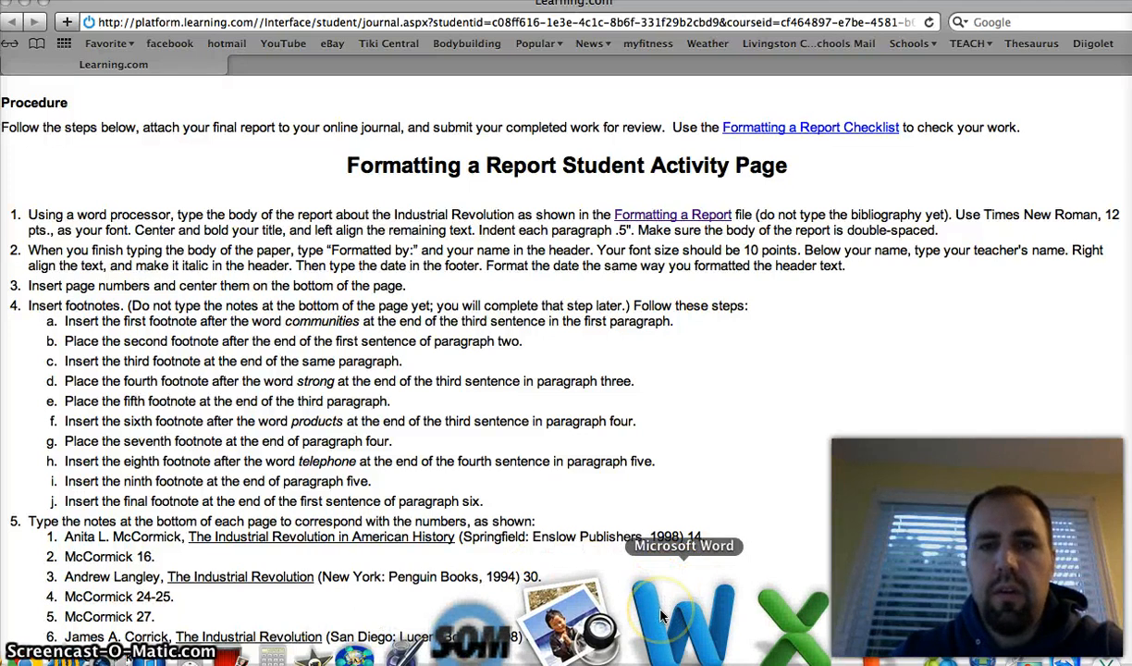
pyautogui.click(662, 620)
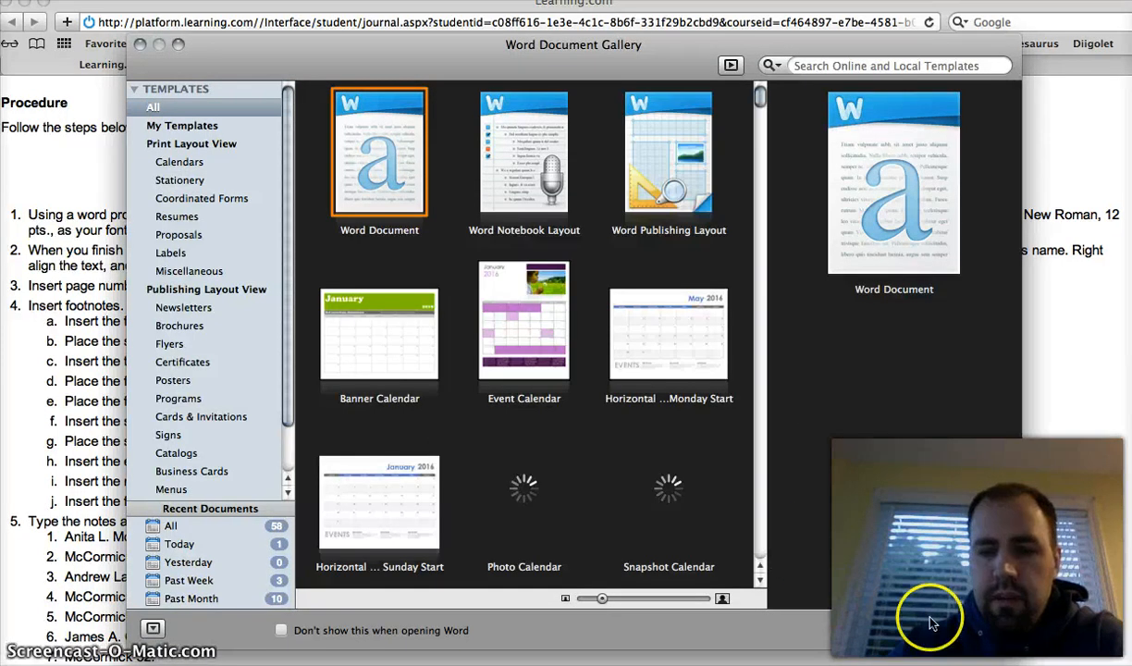
pyautogui.click(963, 634)
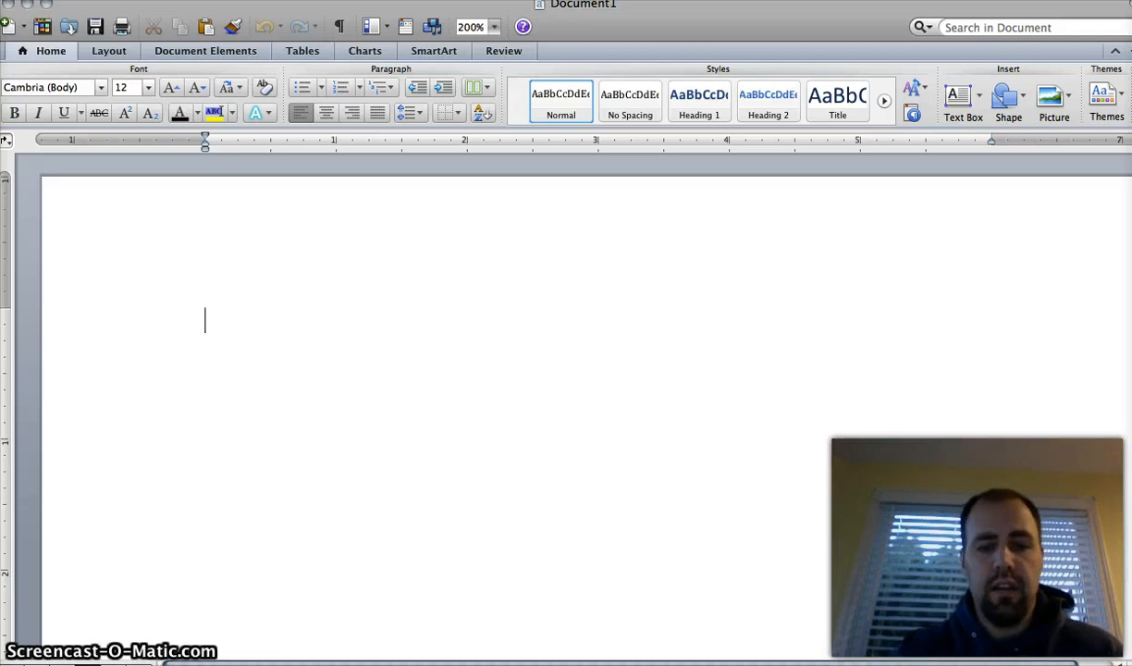
# - Return to the assignment's activity page in the browser and open the linked Formatting a Report file
pyautogui.press('F3')
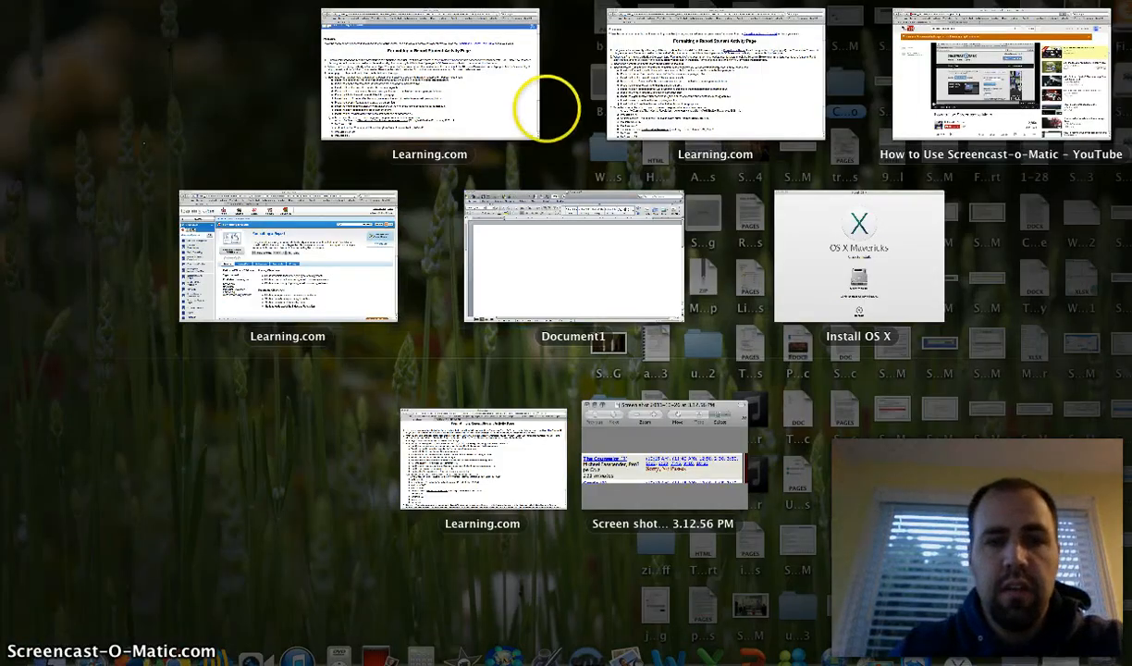
pyautogui.click(524, 101)
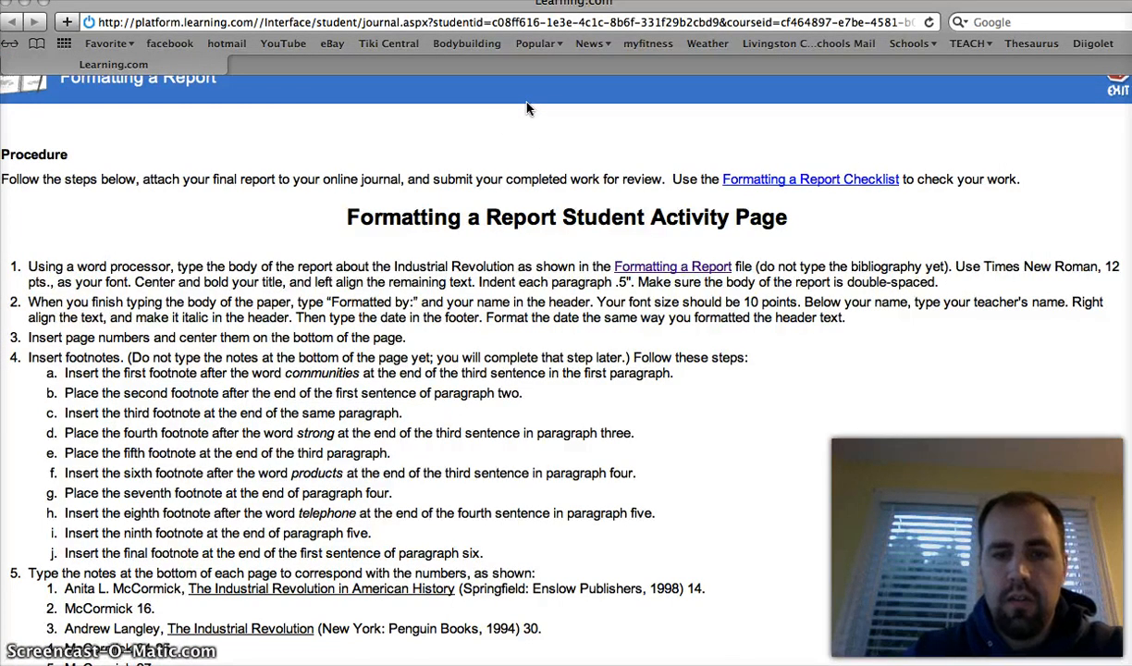
pyautogui.click(618, 268)
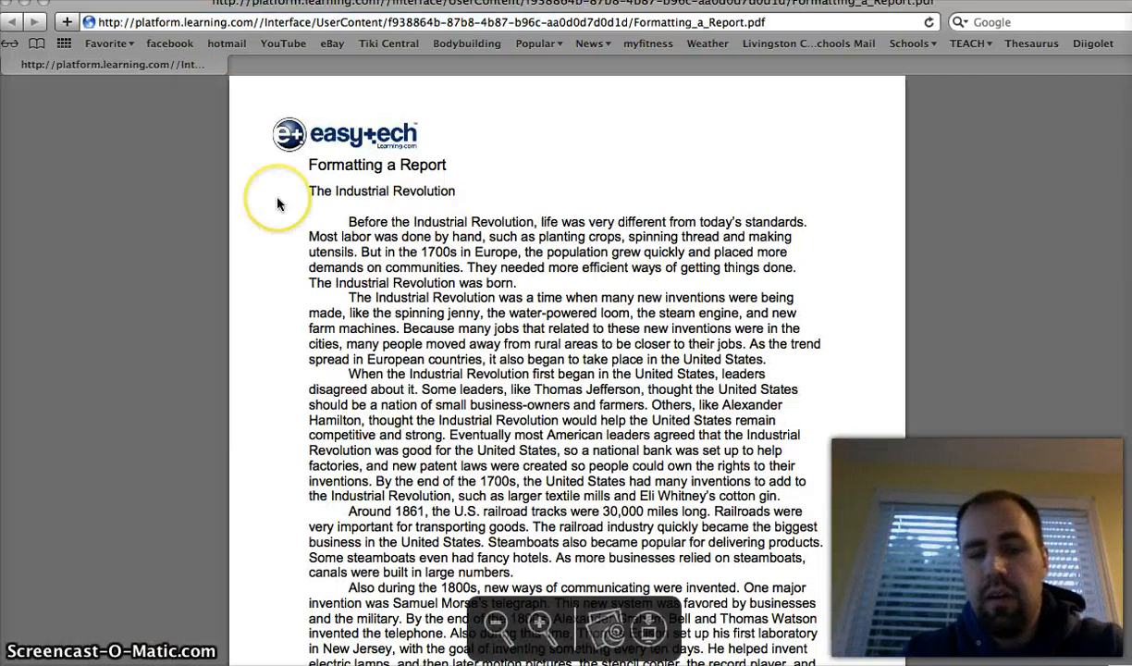
# - Copy the report from its Formatting a Report heading through the bibliography and paste it into the blank Word document
pyautogui.moveTo(306, 168); pyautogui.dragTo(639, 596)
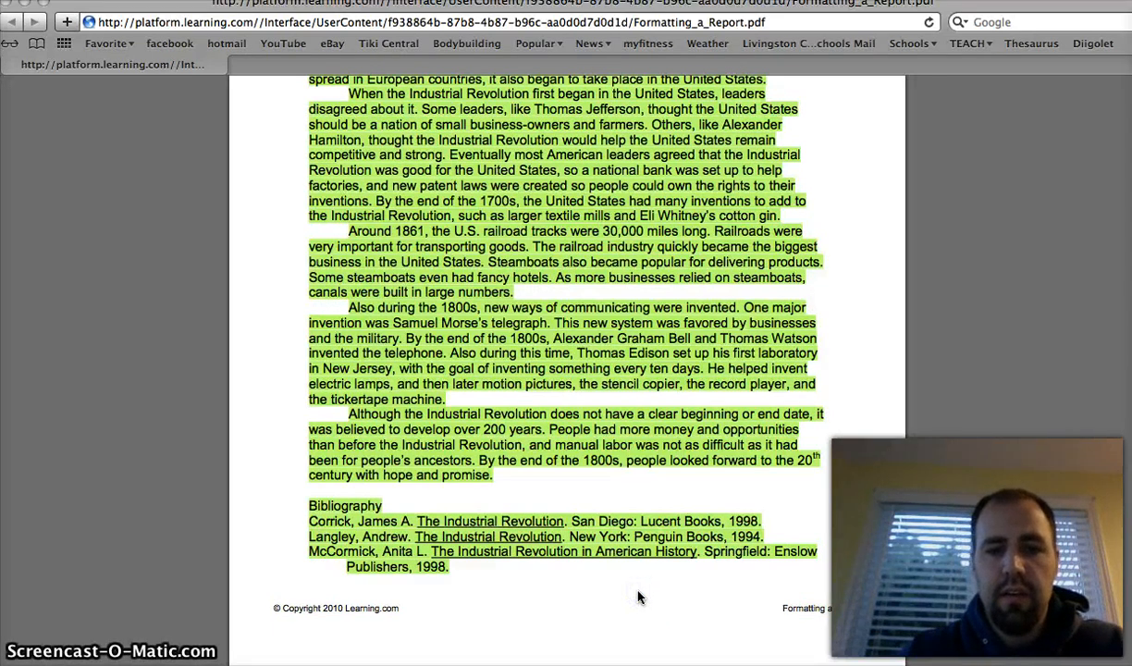
pyautogui.press('F3')
pyautogui.click(697, 263)
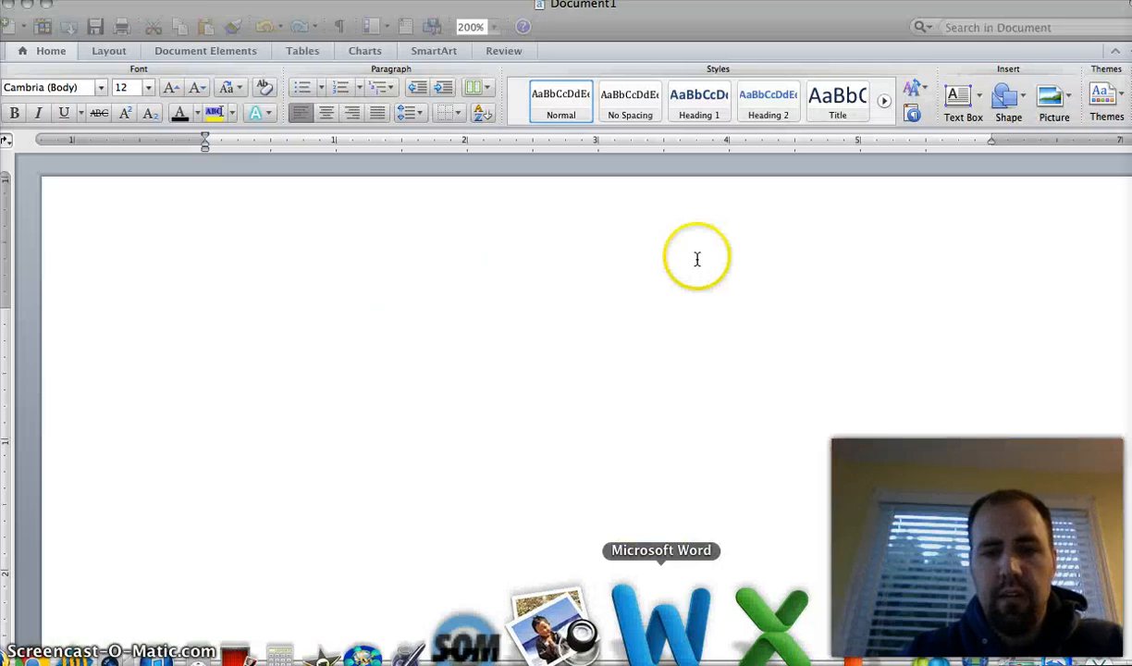
pyautogui.press('super+v')
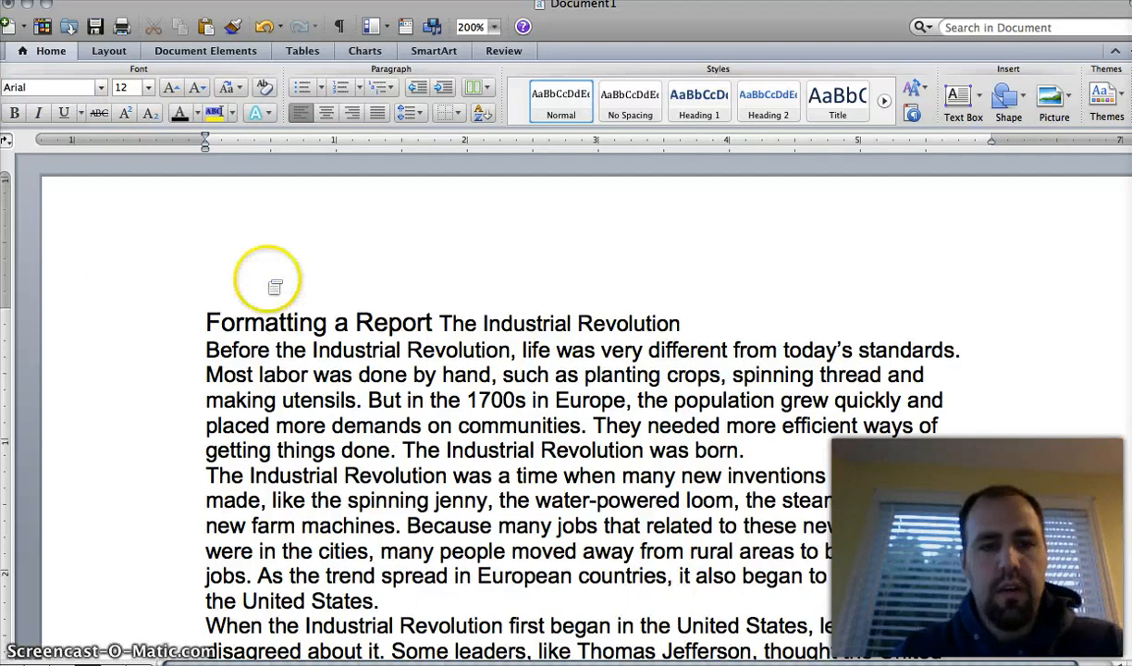
pyautogui.click(177, 318)
pyautogui.moveTo(174, 319); pyautogui.dragTo(195, 331)
pyautogui.click(220, 323)
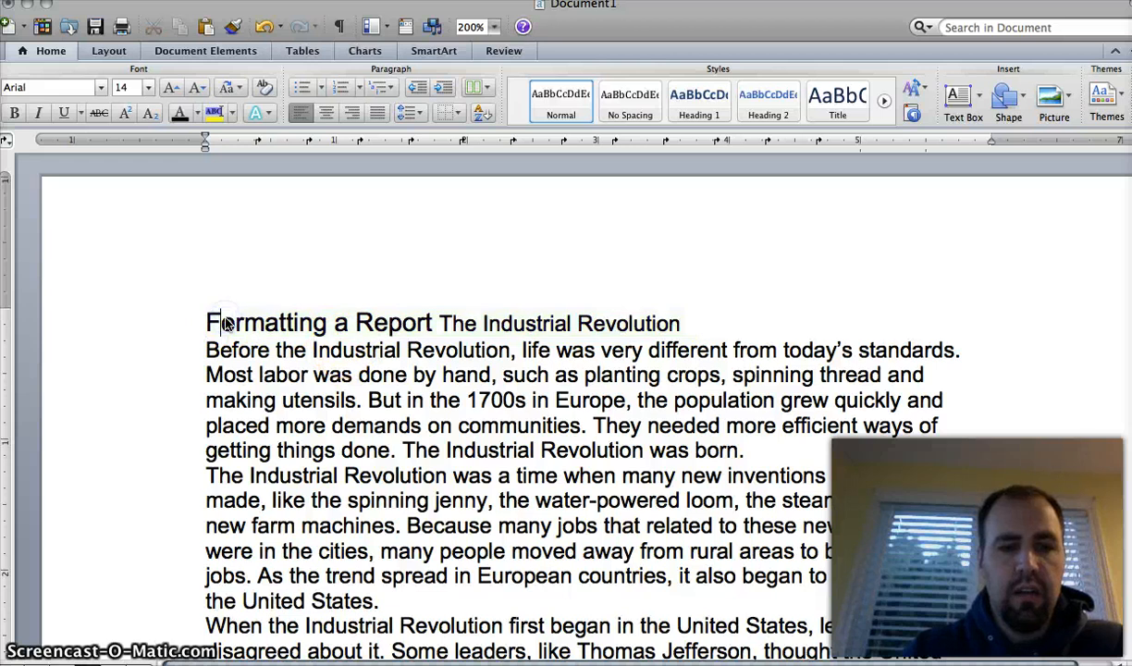
pyautogui.doubleClick(220, 320)
pyautogui.tripleClick(227, 322)
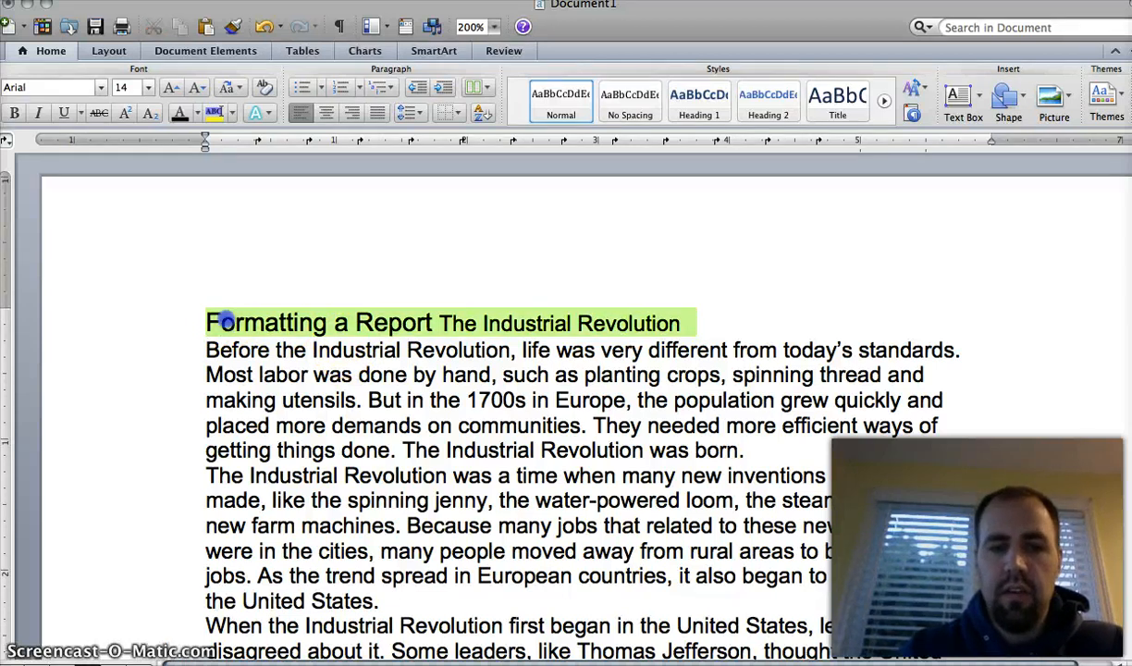
pyautogui.doubleClick(226, 322)
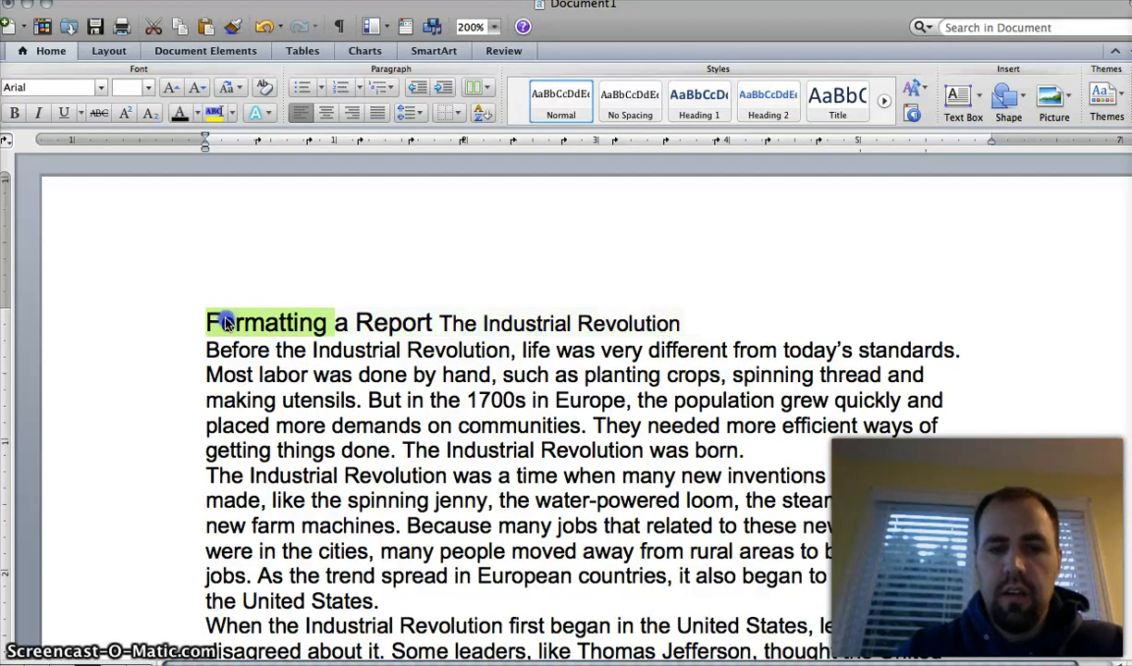
pyautogui.tripleClick(325, 340)
pyautogui.doubleClick(326, 341)
# - Change the font of the entire pasted report, including the bibliography, to Times New Roman
pyautogui.moveTo(197, 315); pyautogui.dragTo(387, 541)
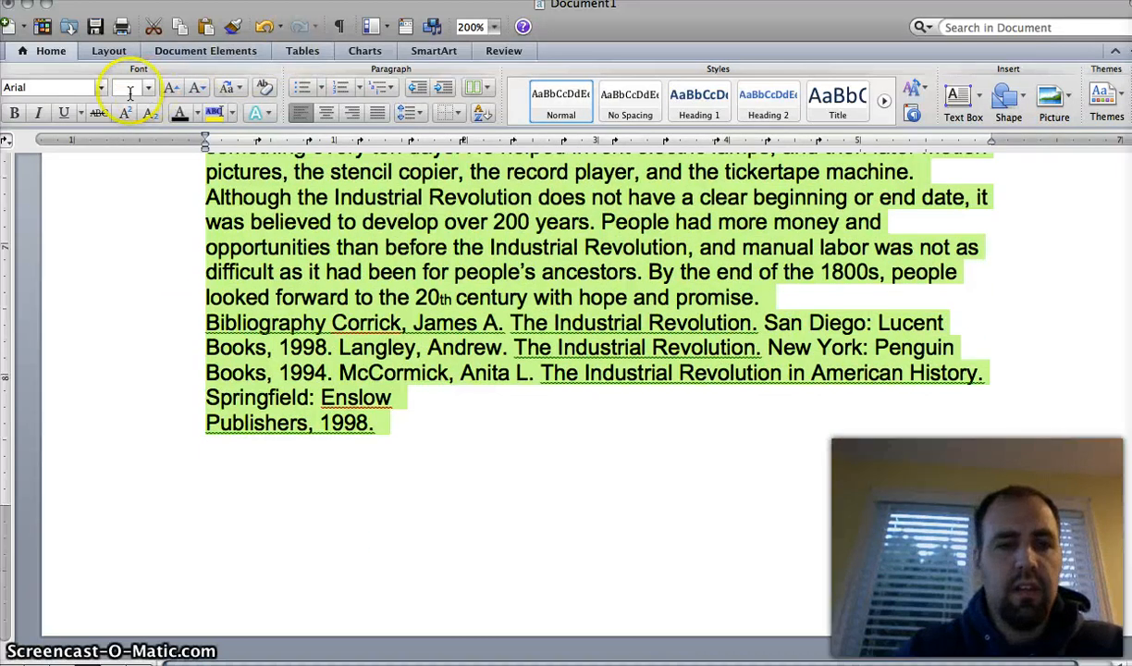
pyautogui.click(100, 89)
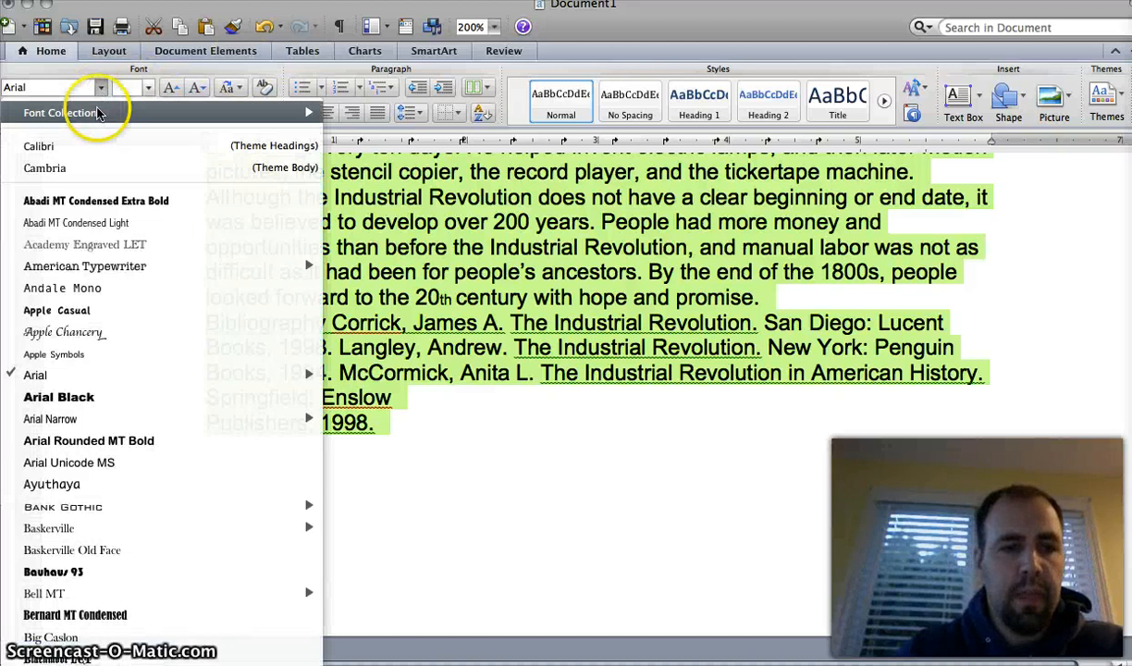
pyautogui.scroll(-10, 89, 380)
pyautogui.scroll(-15, 90, 380)
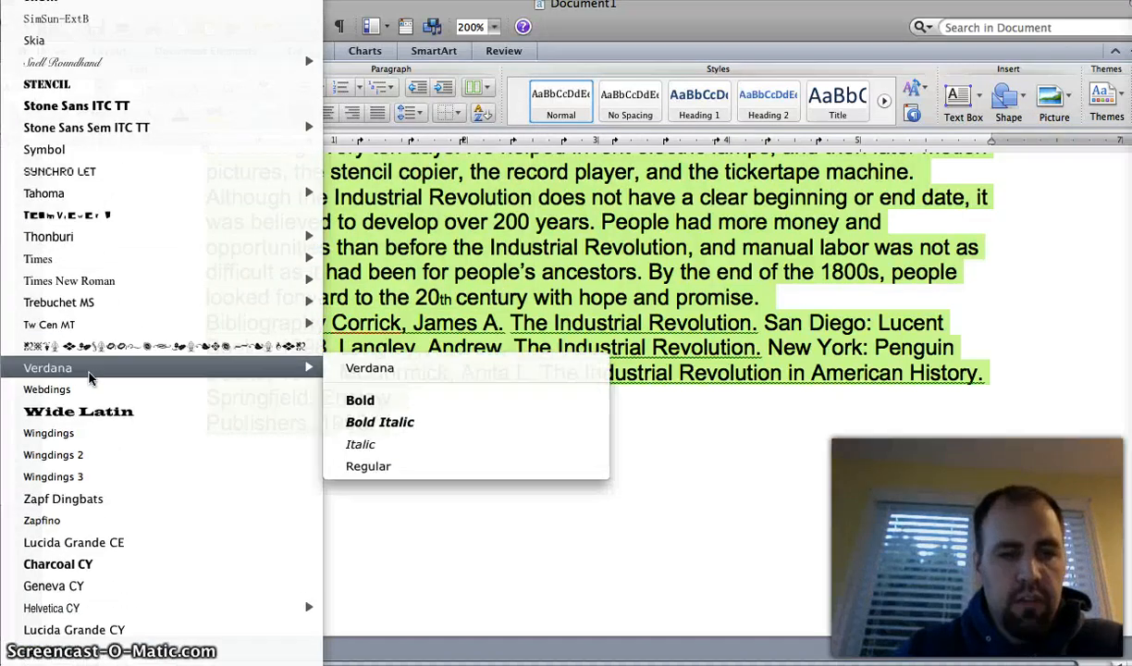
pyautogui.scroll(-10, 90, 378)
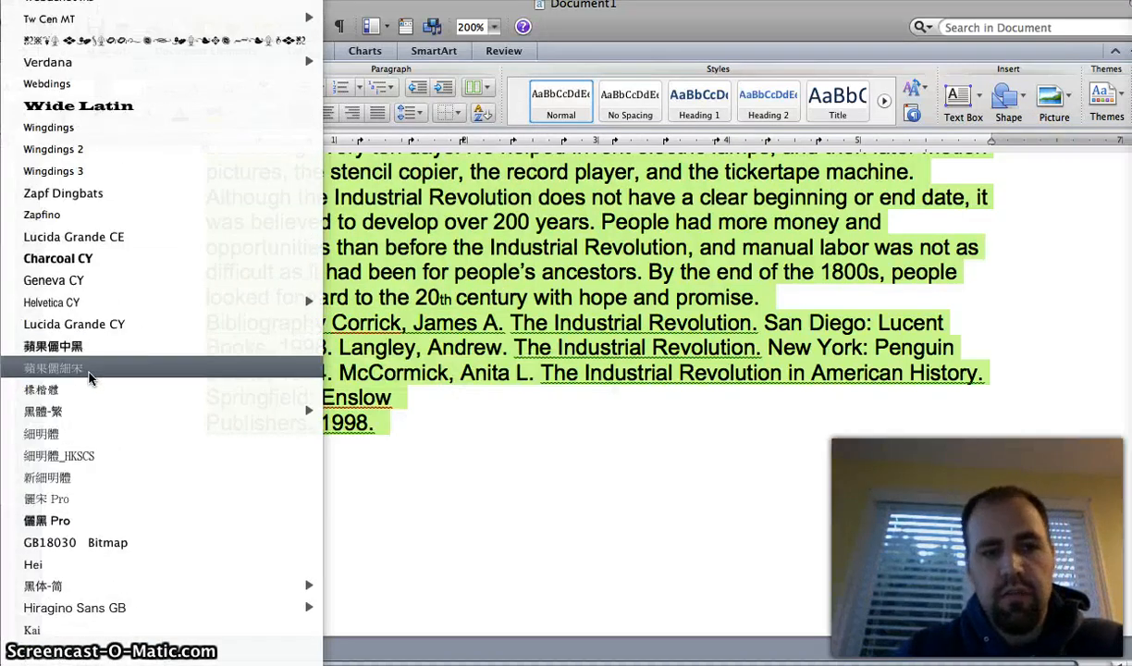
pyautogui.scroll(-14, 111, 359)
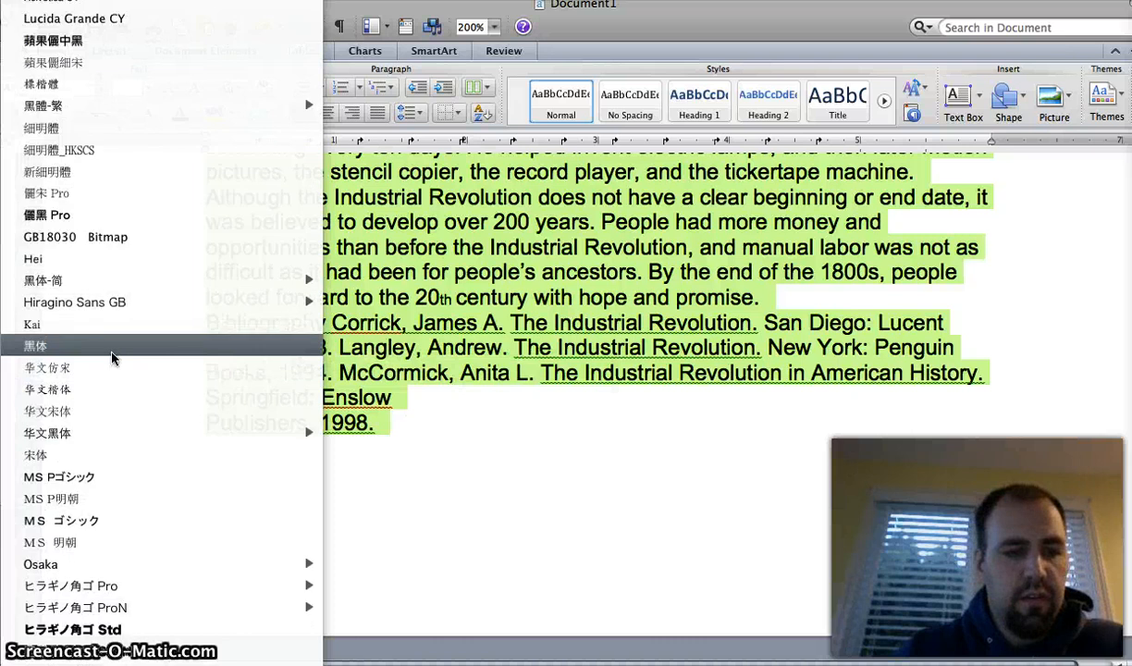
pyautogui.scroll(20, 111, 359)
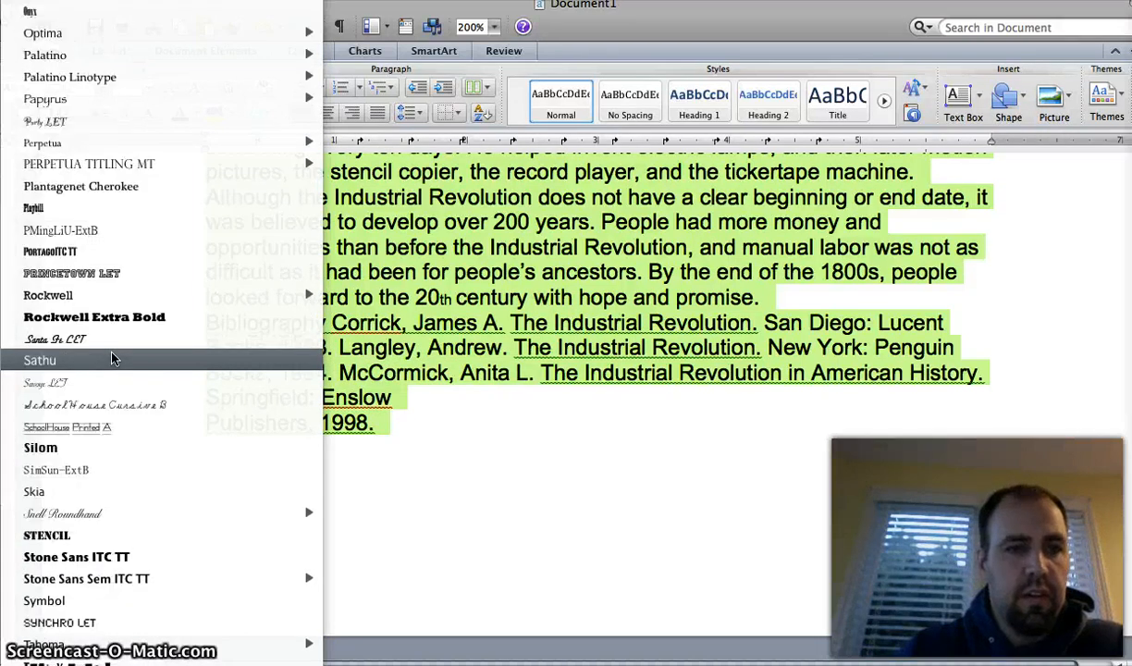
pyautogui.moveTo(111, 359)
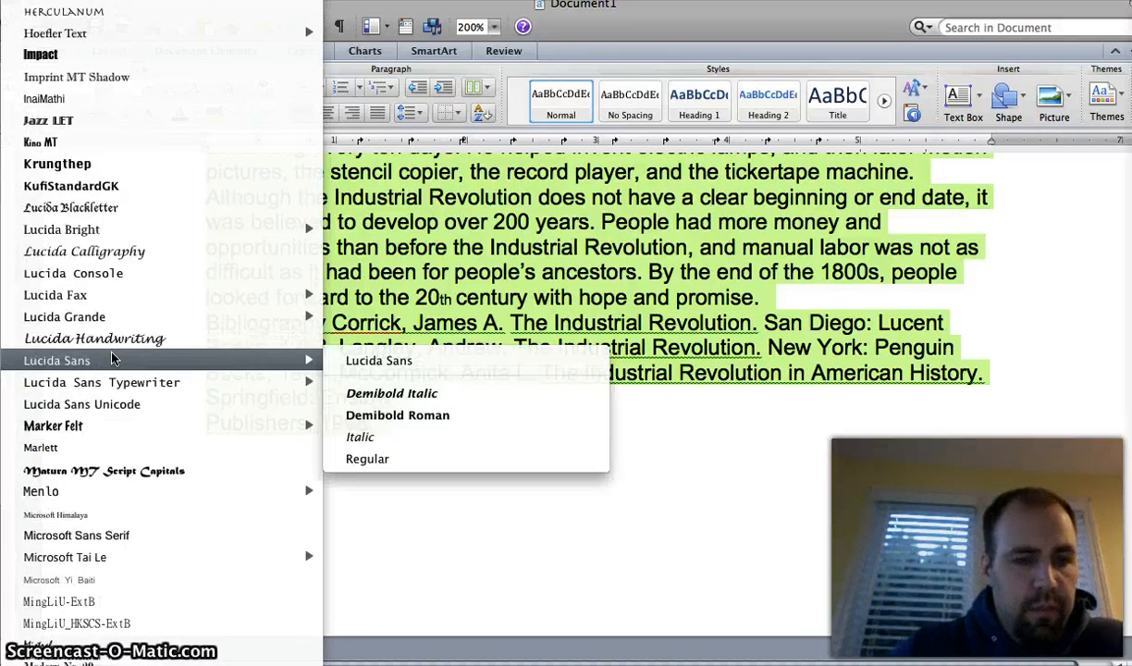
pyautogui.scroll(4, 111, 359)
pyautogui.scroll(-9, 111, 359)
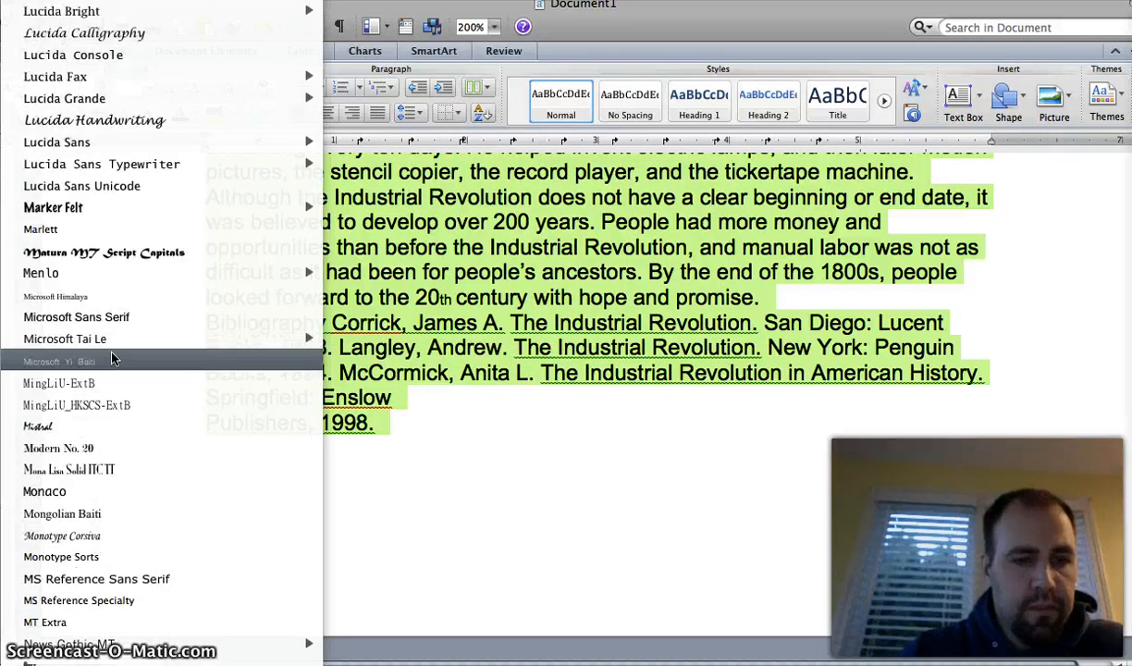
pyautogui.scroll(-5, 111, 359)
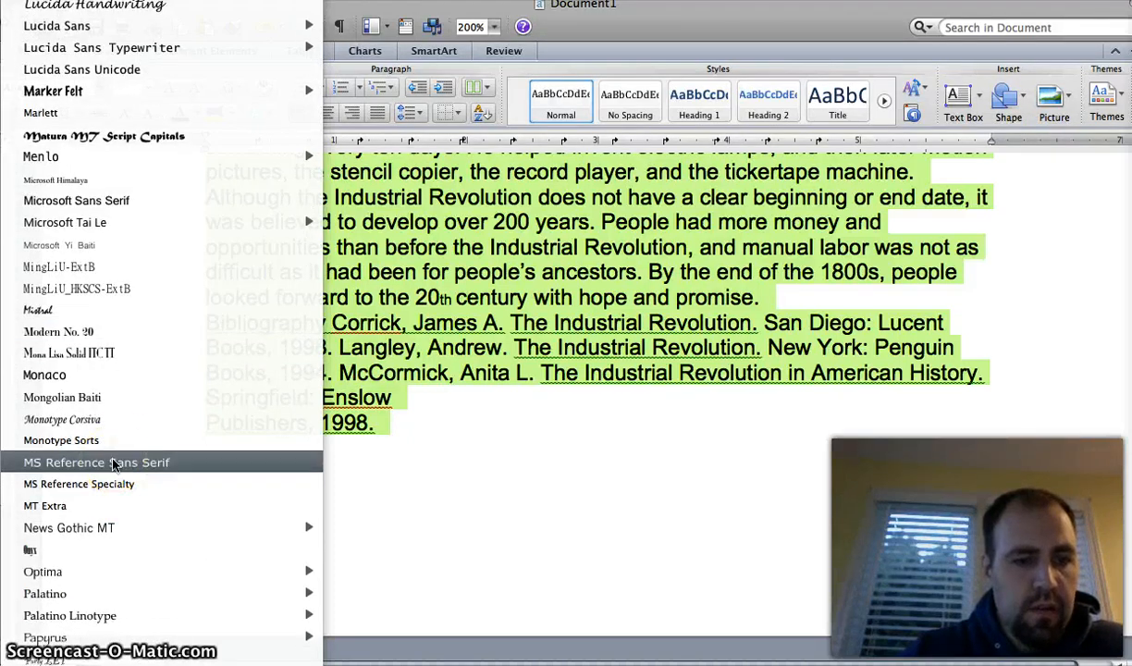
pyautogui.scroll(-3, 112, 465)
pyautogui.click(112, 457)
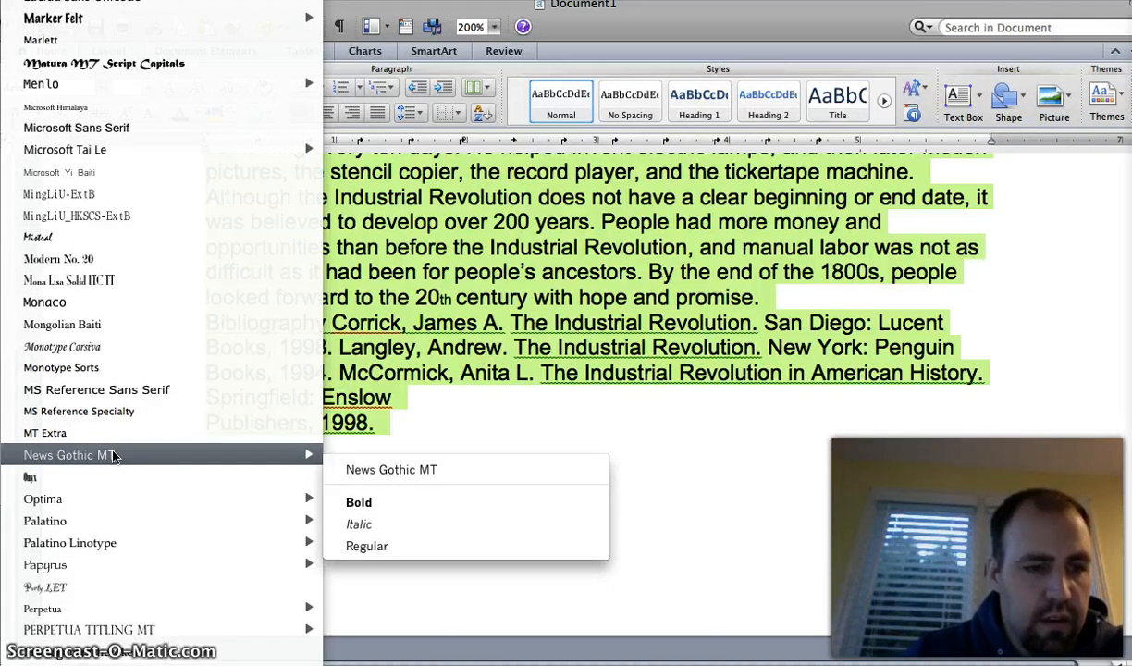
pyautogui.scroll(-12, 112, 457)
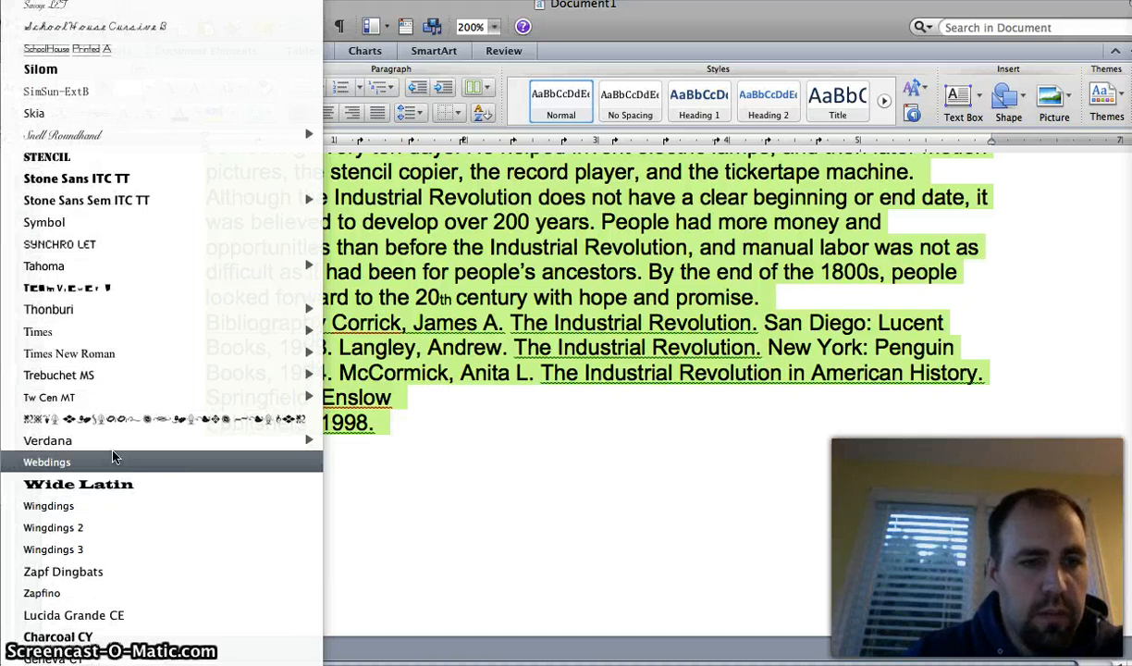
pyautogui.scroll(-3, 112, 456)
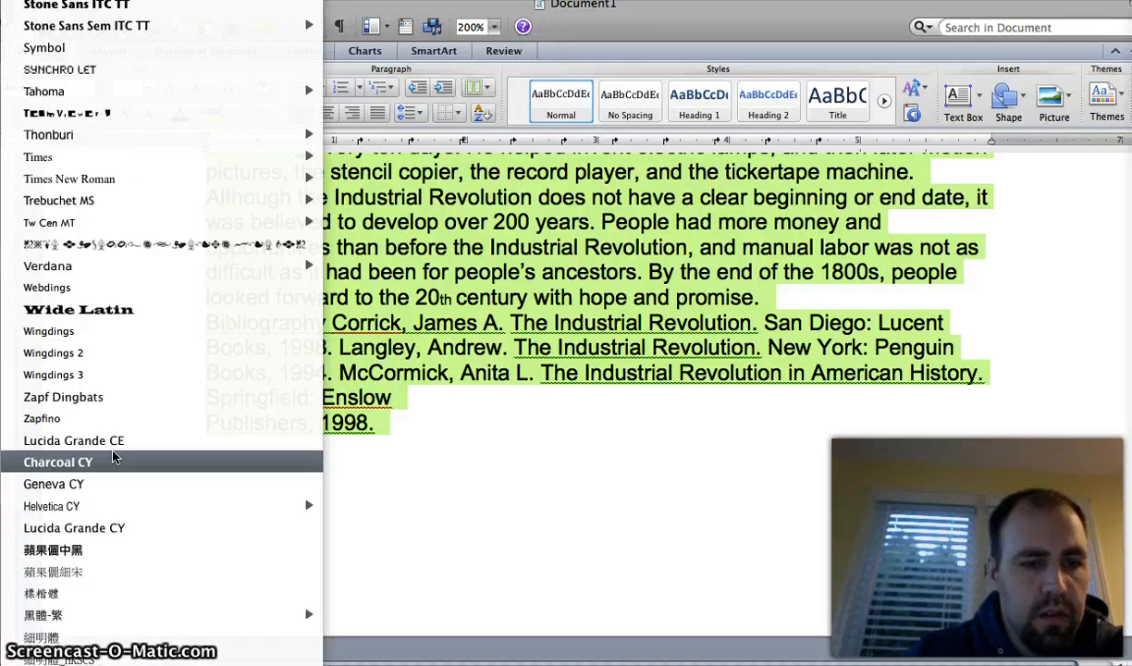
pyautogui.scroll(4, 112, 456)
pyautogui.scroll(3, 112, 455)
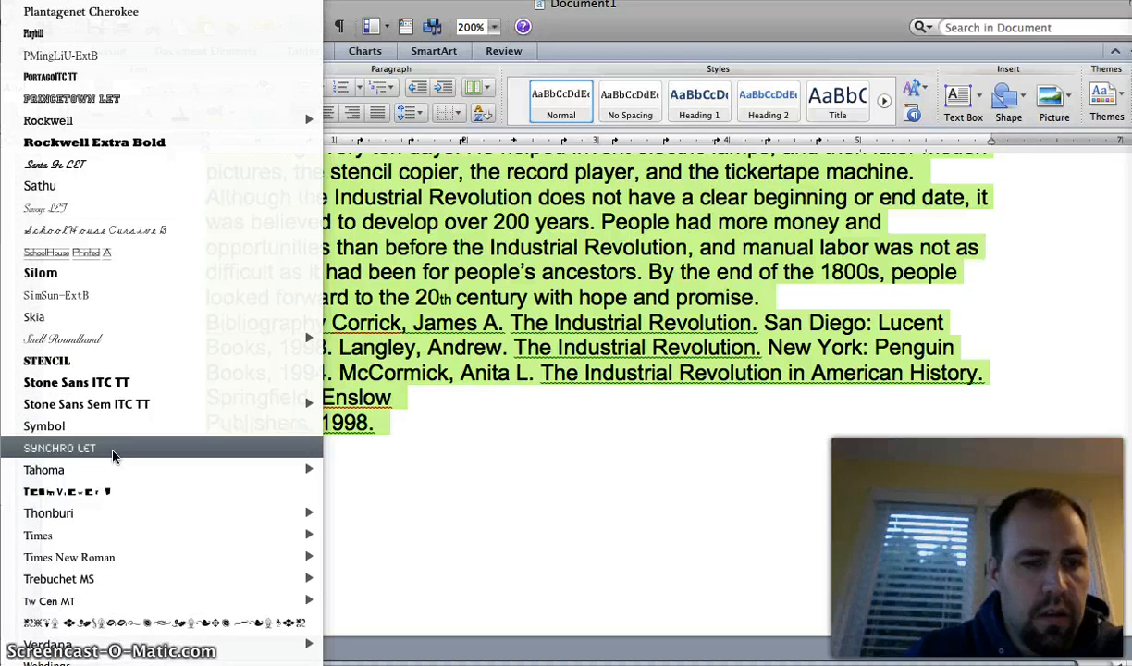
pyautogui.scroll(-2, 112, 455)
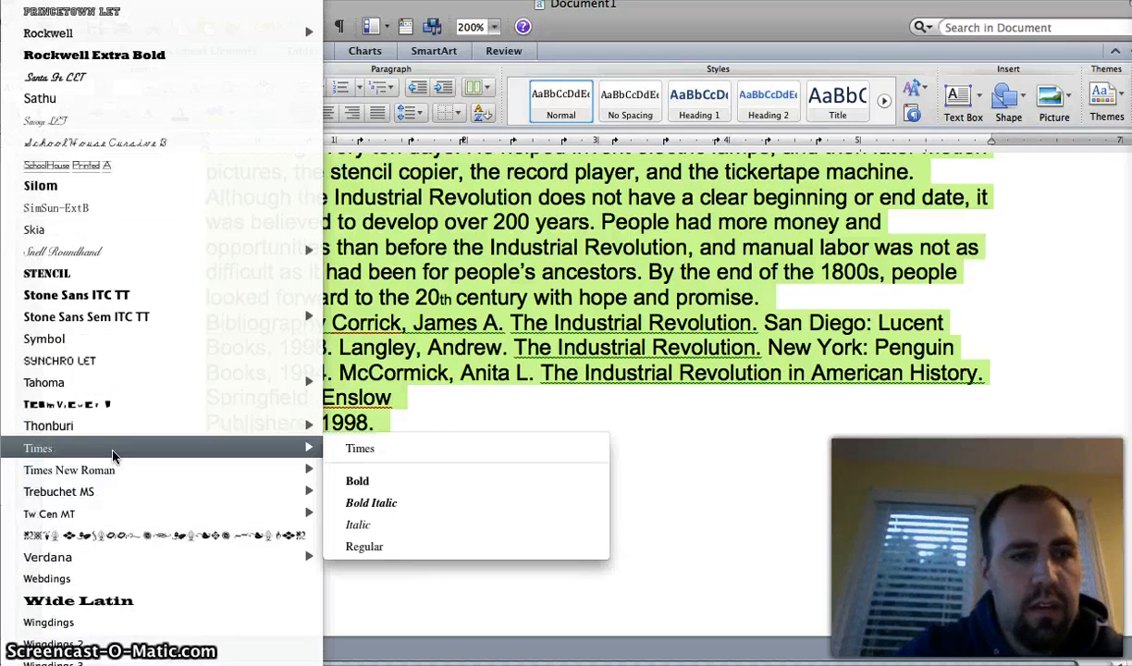
pyautogui.scroll(3, 112, 455)
pyautogui.scroll(3, 111, 455)
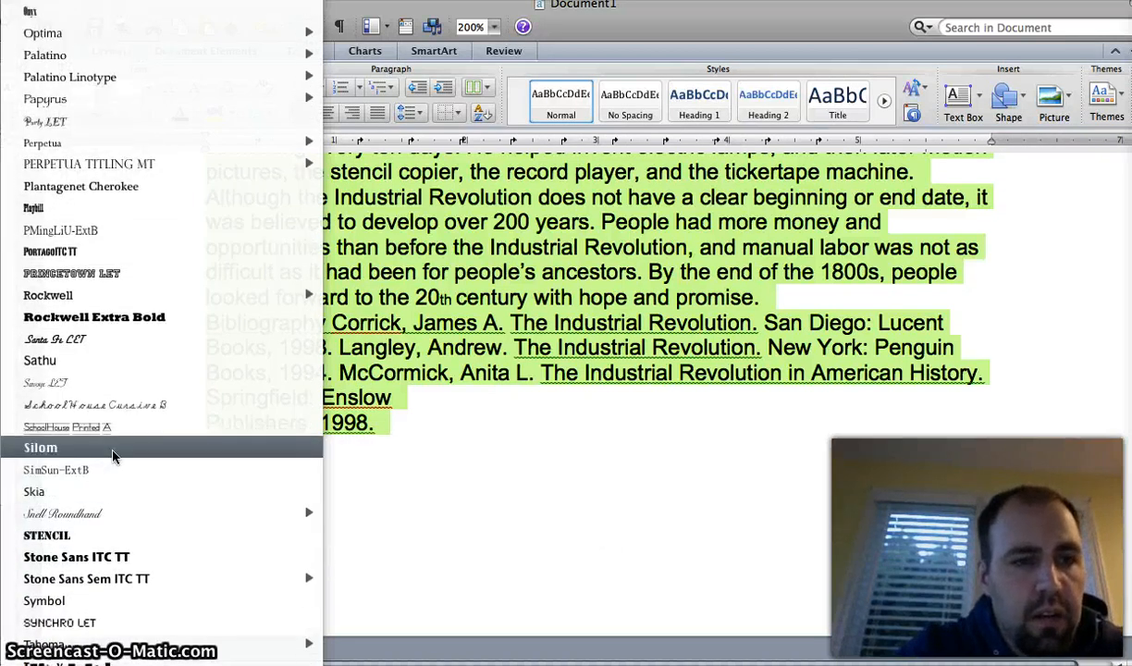
pyautogui.scroll(-3, 112, 455)
pyautogui.scroll(-3, 112, 455)
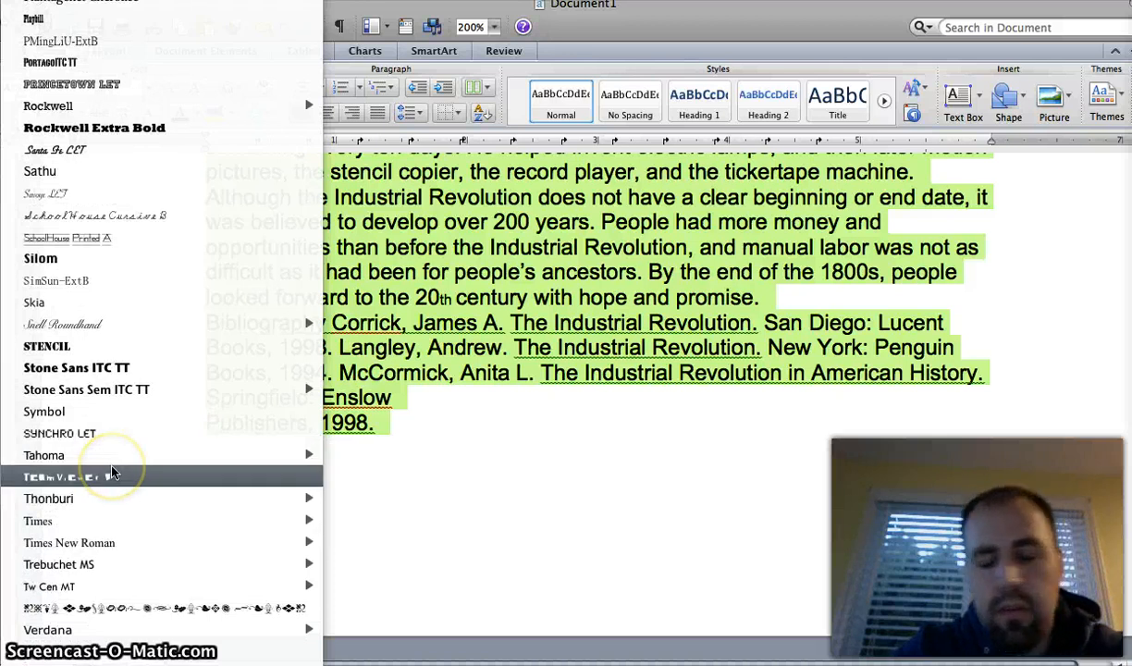
pyautogui.click(93, 543)
# - Move "The Industrial Revolution" title out of the "Formatting a Report" line, leaving one blank line between them
pyautogui.scroll(15, 365, 534)
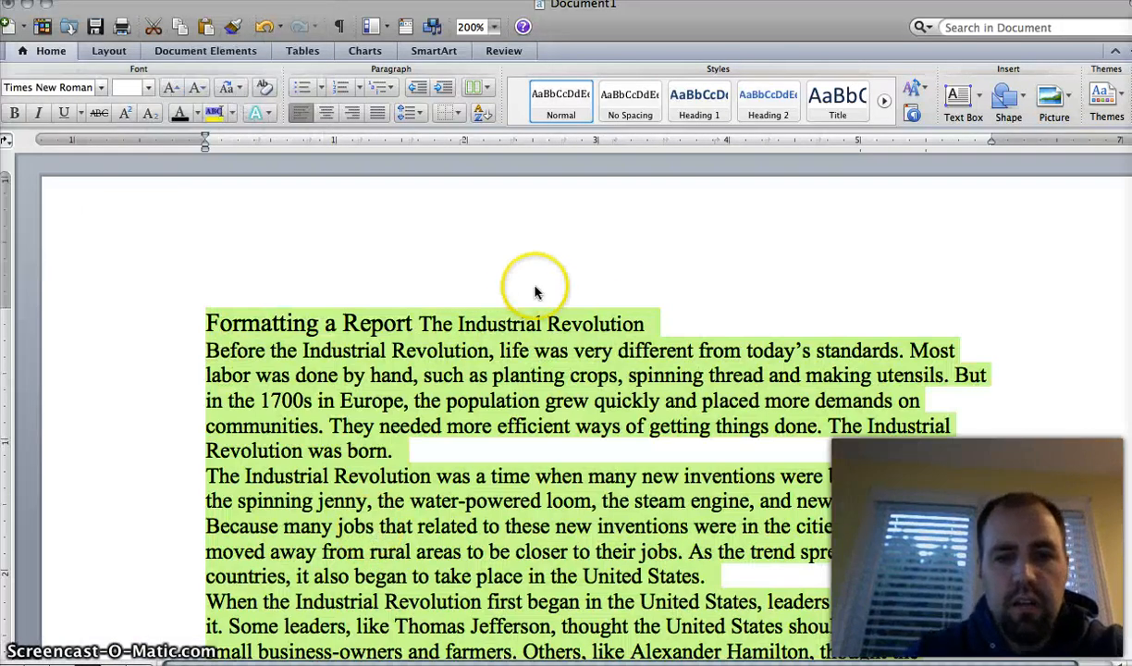
pyautogui.click(645, 323)
pyautogui.click(417, 324)
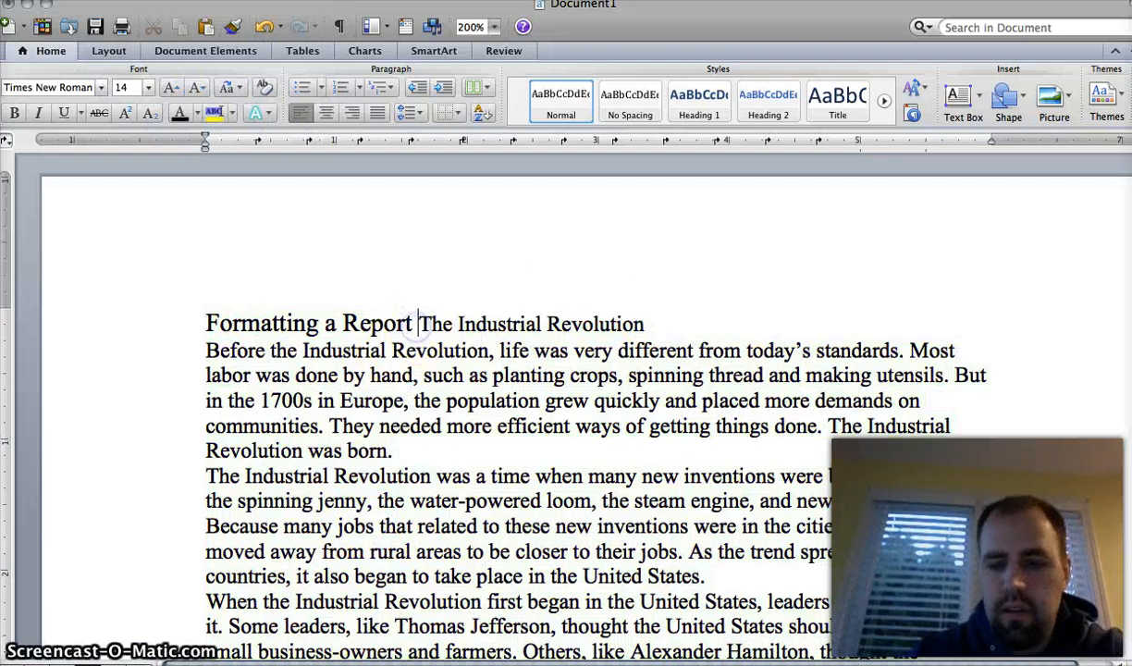
pyautogui.press('Return')
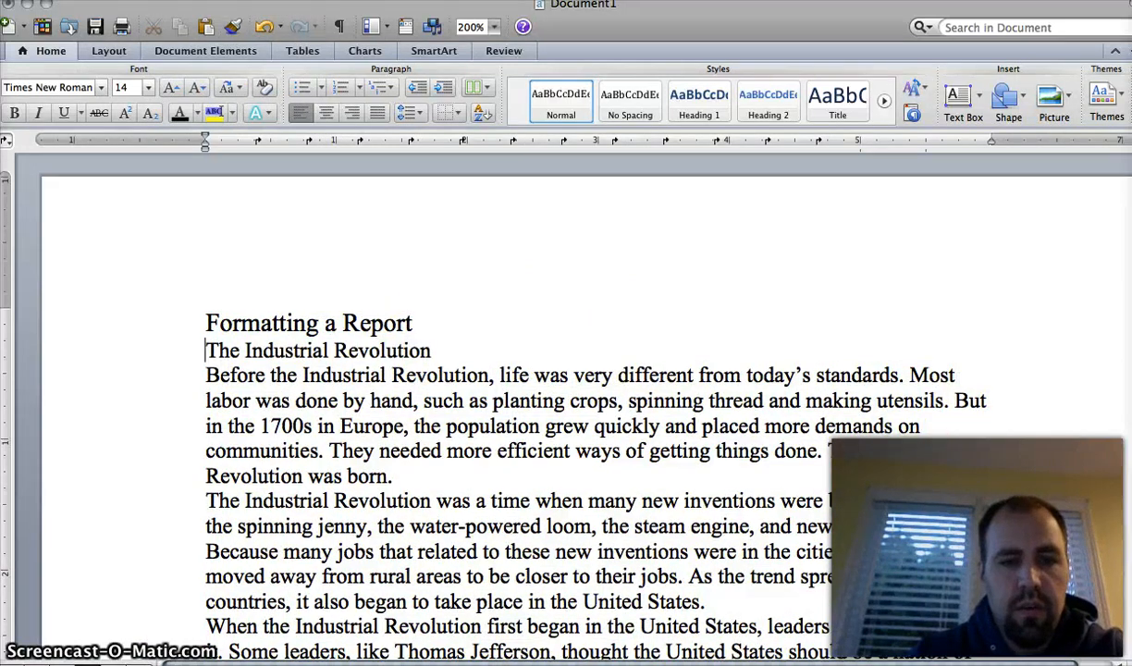
pyautogui.press('Return')
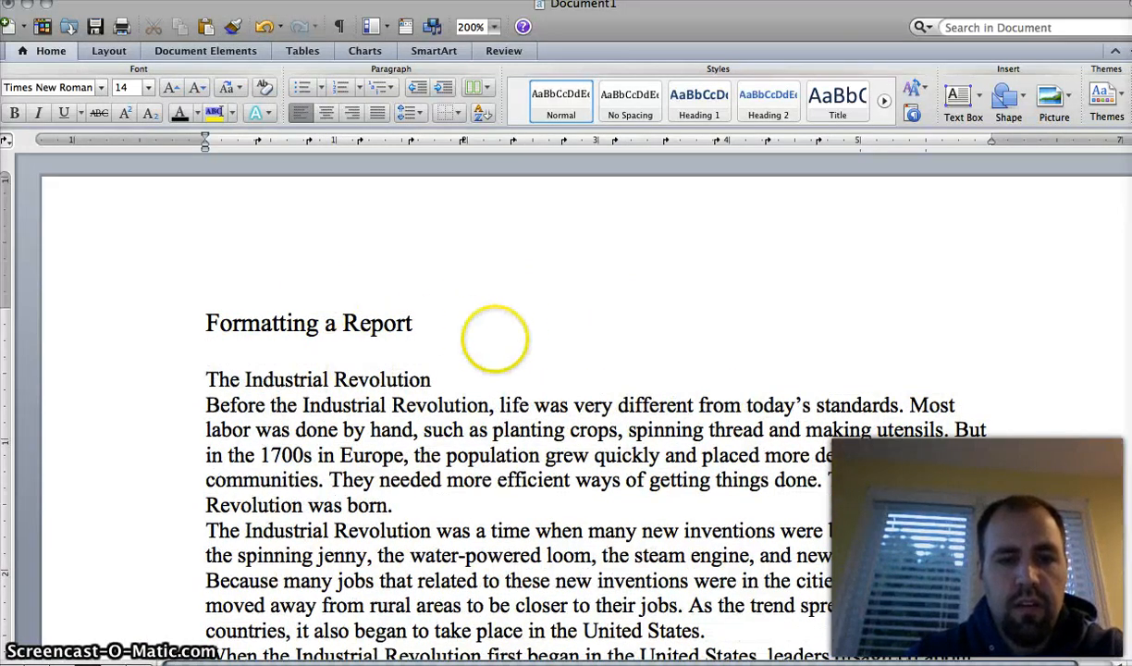
# - Make the title "The Industrial Revolution" bold and center it on the page
pyautogui.click(435, 377)
pyautogui.moveTo(435, 378); pyautogui.dragTo(205, 379)
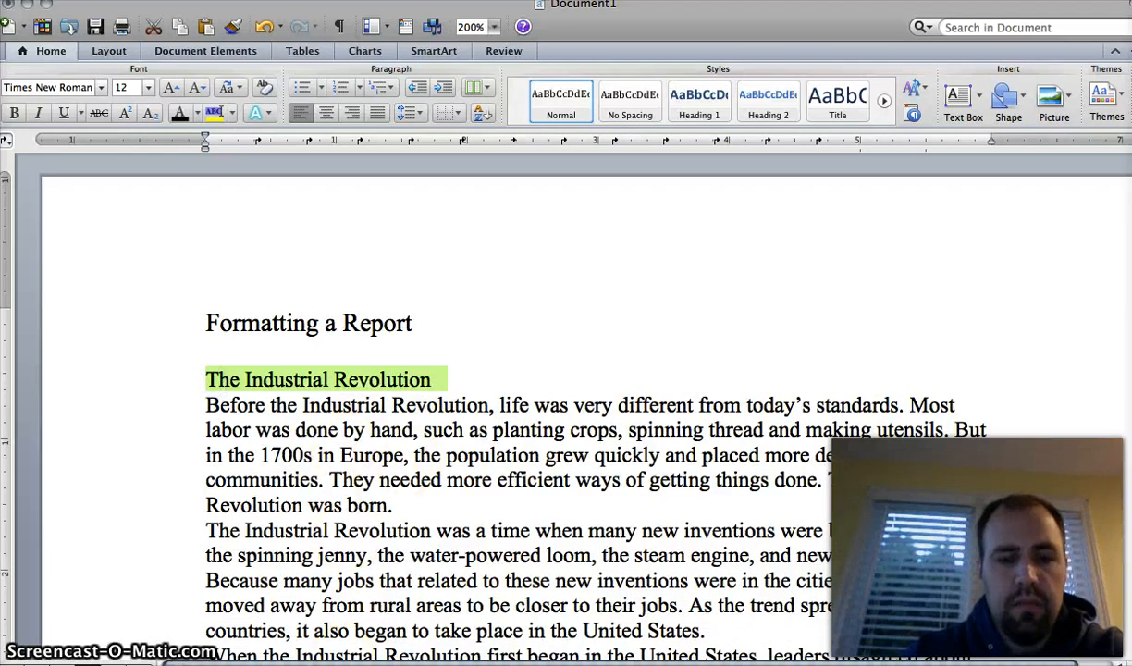
pyautogui.scroll(-5, 592, 416)
pyautogui.scroll(3, 593, 416)
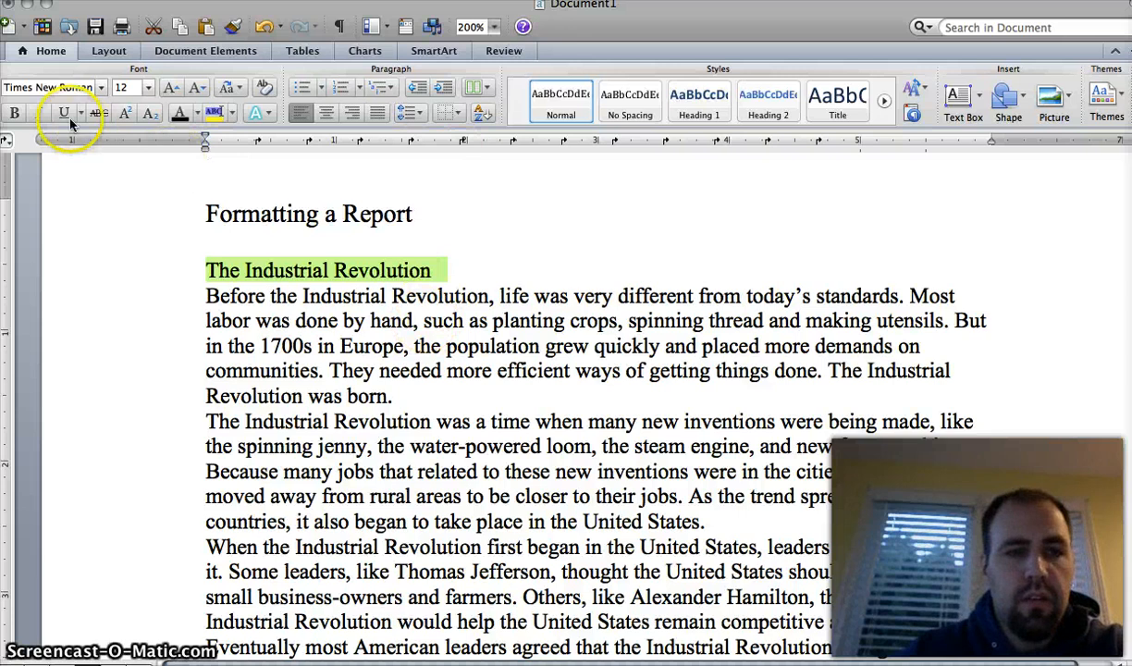
pyautogui.click(16, 114)
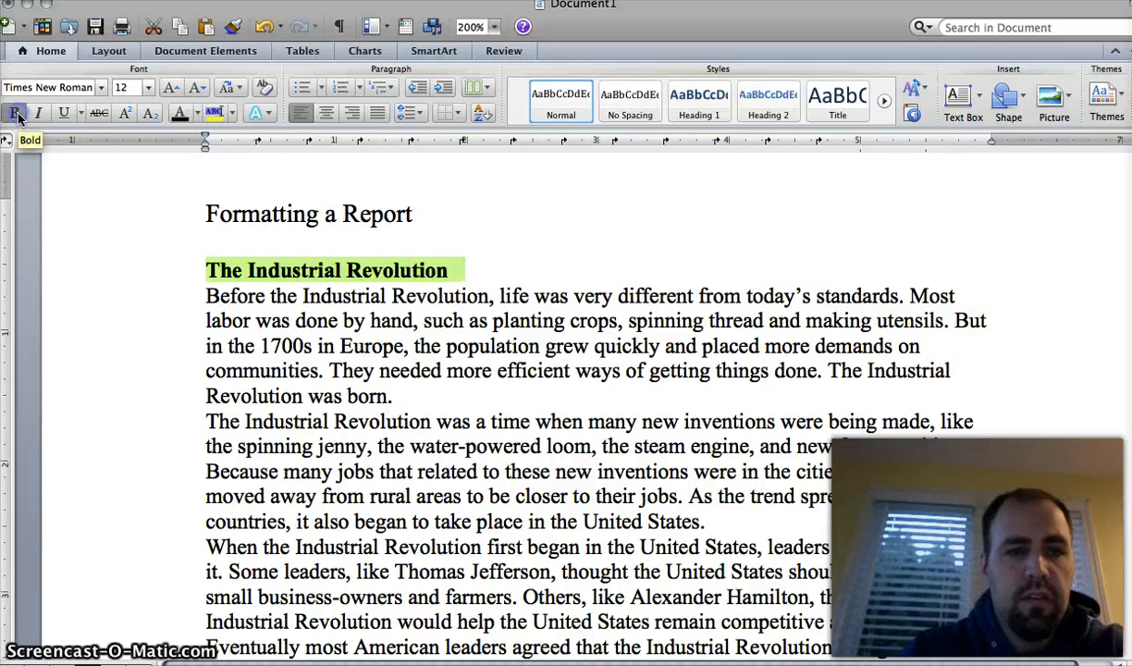
pyautogui.click(326, 114)
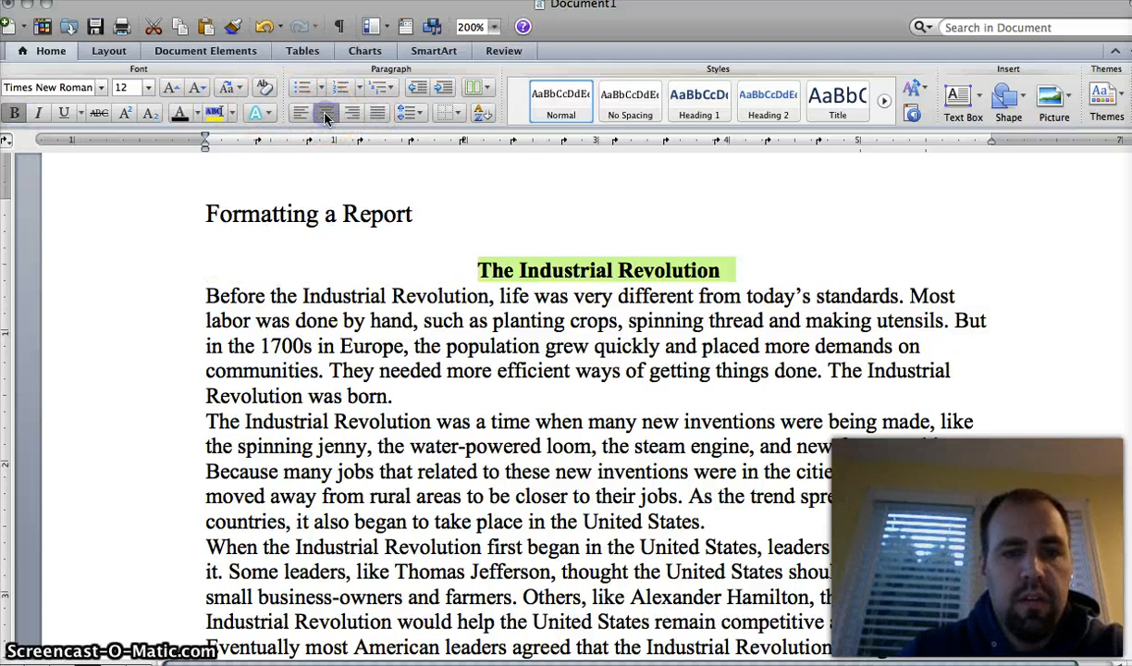
# - Insert a blank line between the title "The Industrial Revolution" and the first body paragraph
pyautogui.click(741, 276)
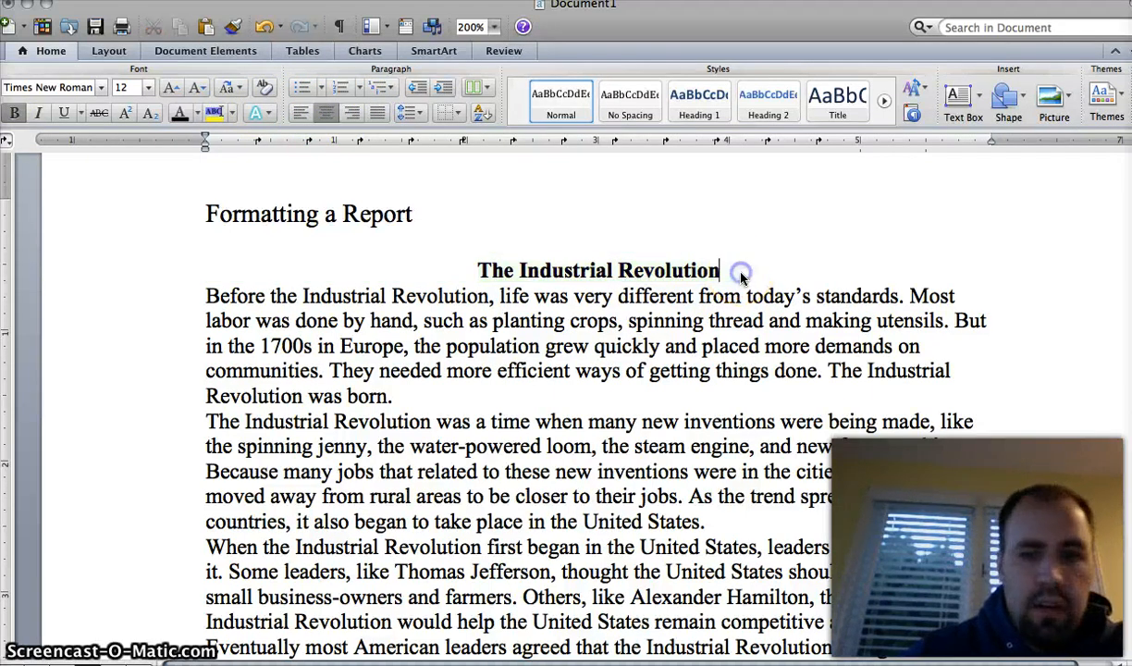
pyautogui.press('Return')
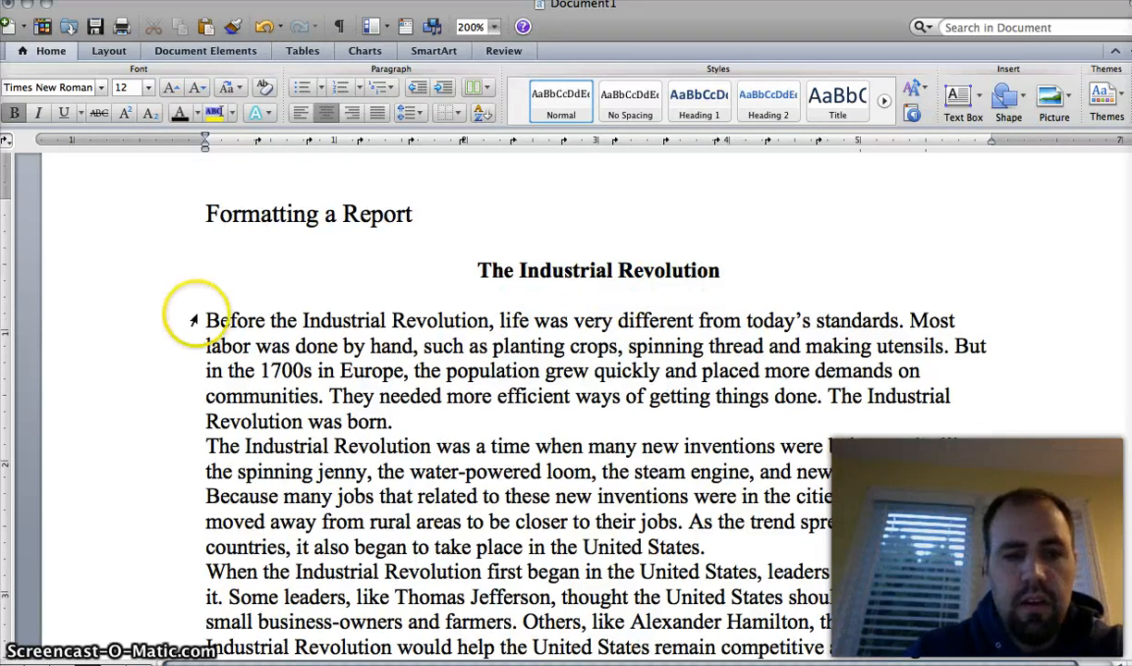
pyautogui.scroll(-10, 592, 403)
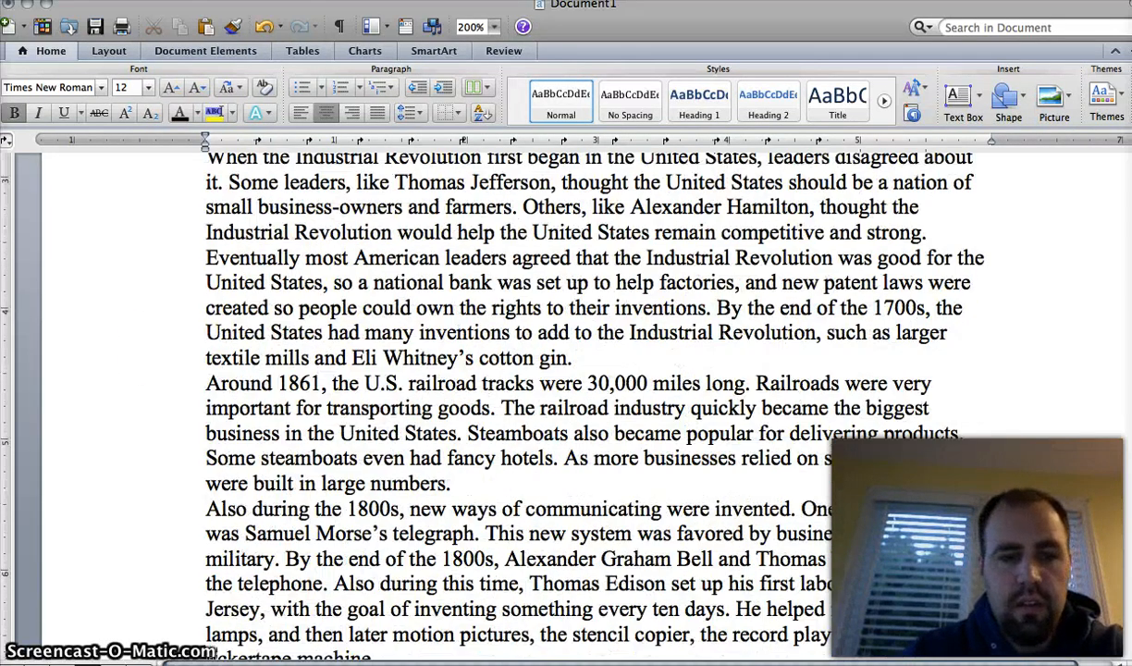
pyautogui.scroll(12, 592, 403)
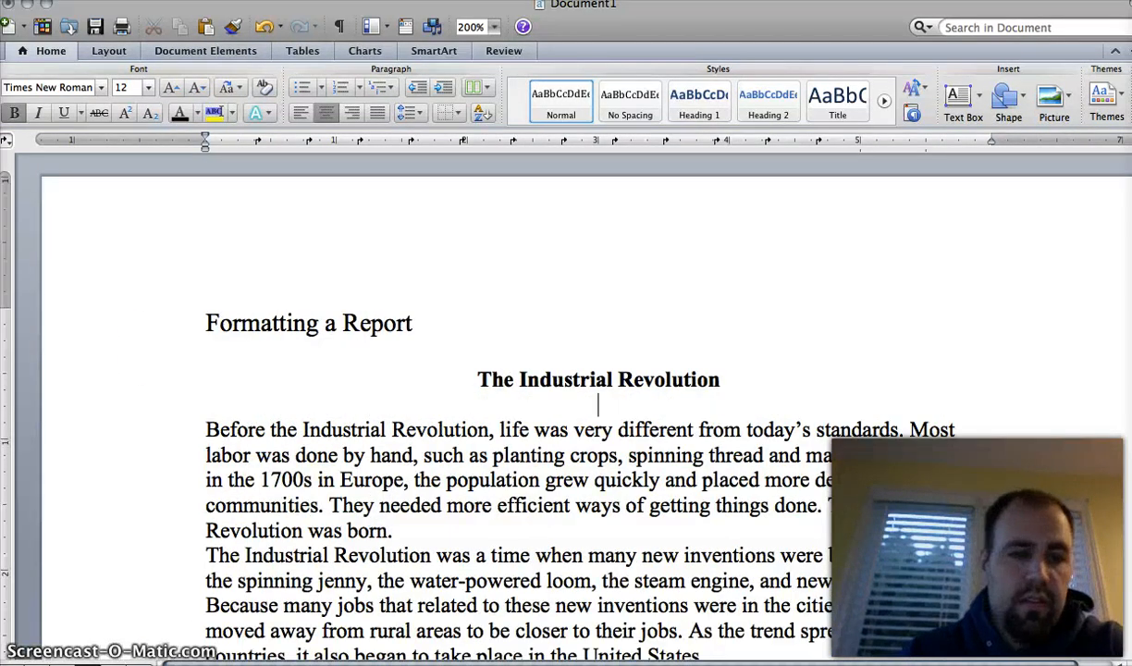
# - Try to indent the first line of the opening body paragraph with a tab character, and remove the tab again
pyautogui.click(194, 435)
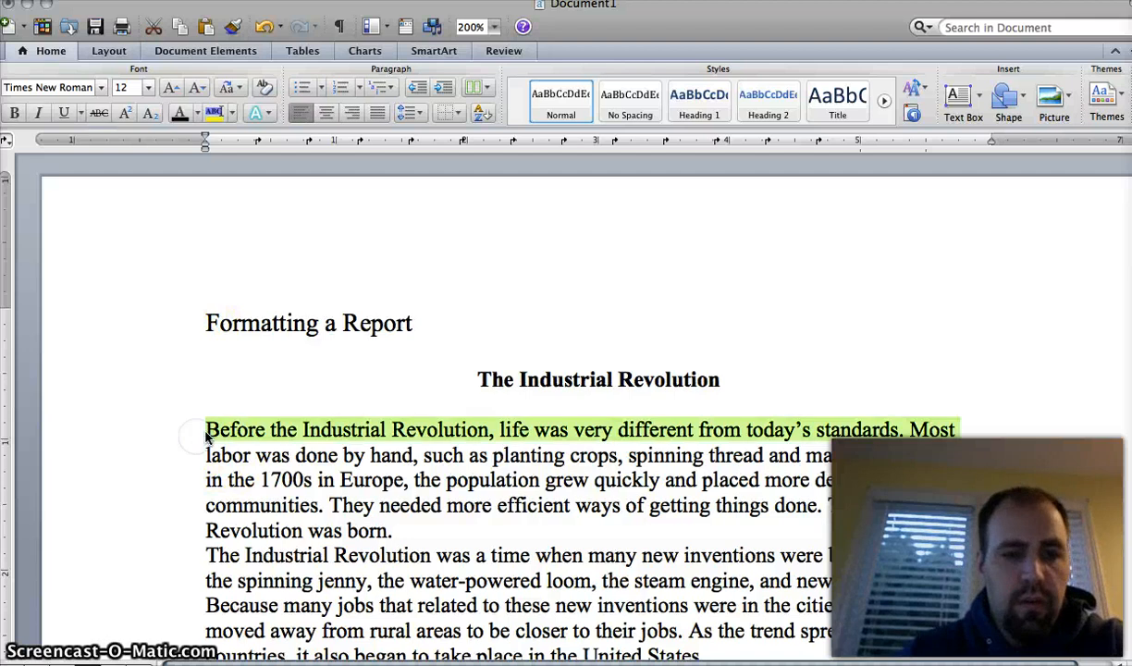
pyautogui.click(205, 431)
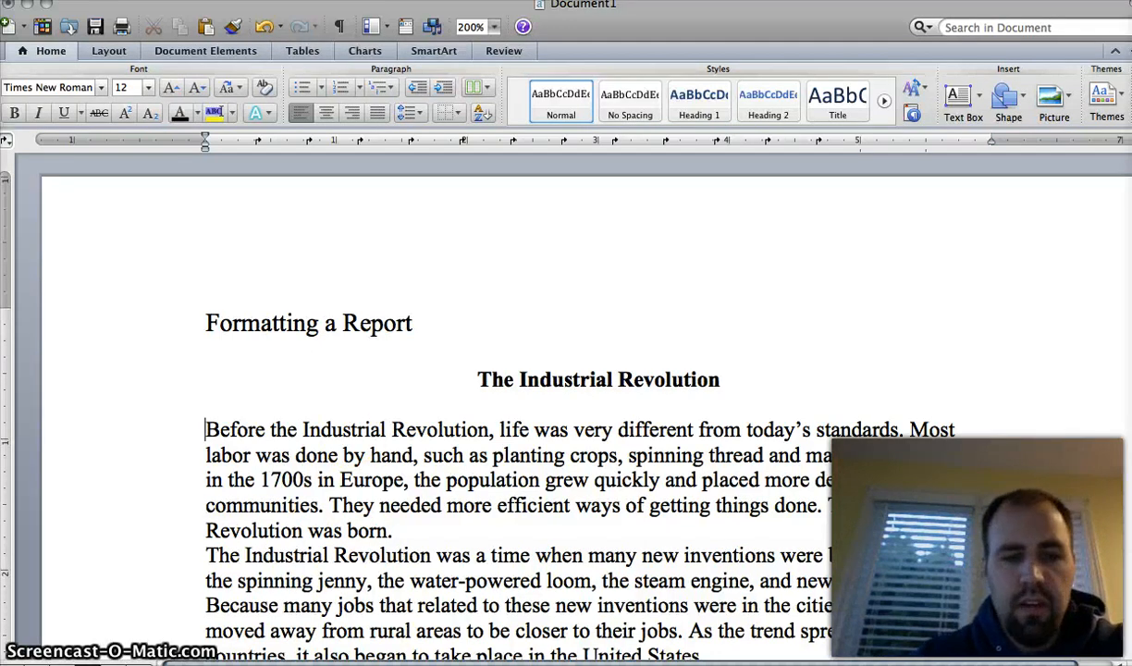
pyautogui.scroll(-2, 574, 416)
pyautogui.press('Tab')
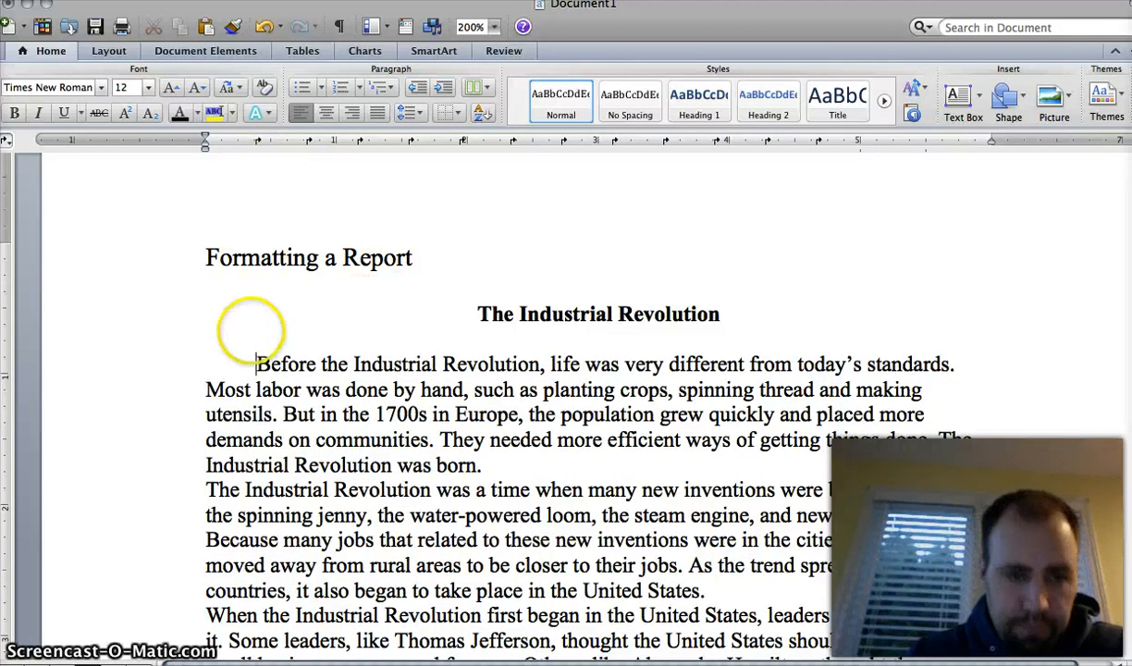
pyautogui.moveTo(258, 355); pyautogui.dragTo(264, 212)
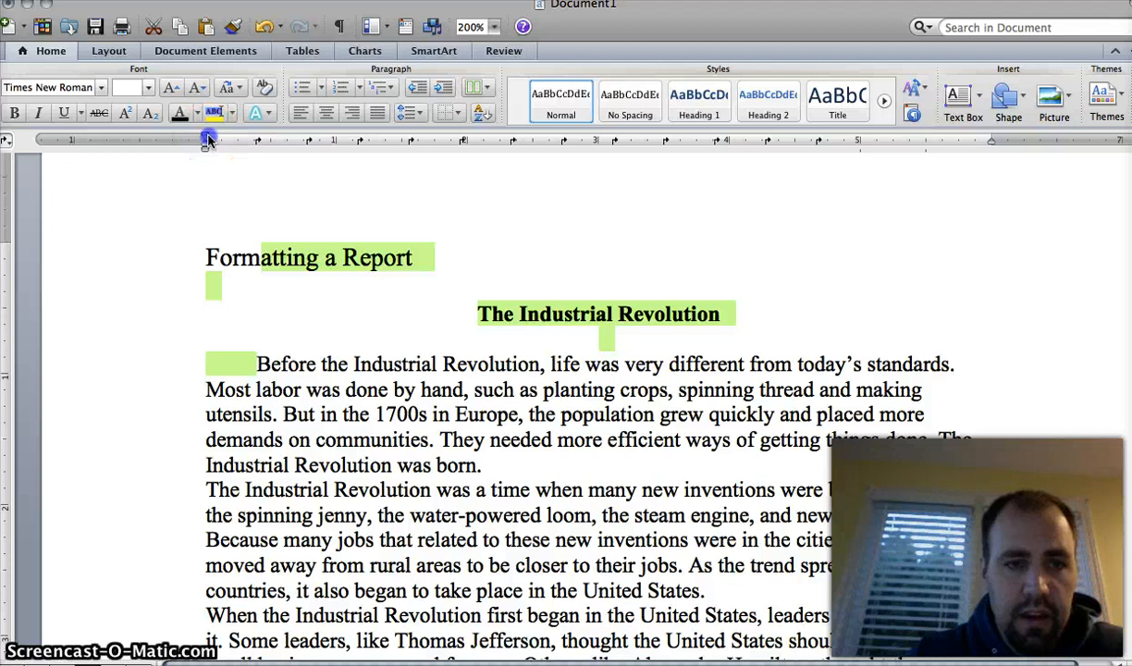
pyautogui.moveTo(206, 140)
pyautogui.mouseDown()
pyautogui.moveTo(248, 137)
pyautogui.moveTo(206, 143)
pyautogui.mouseUp()
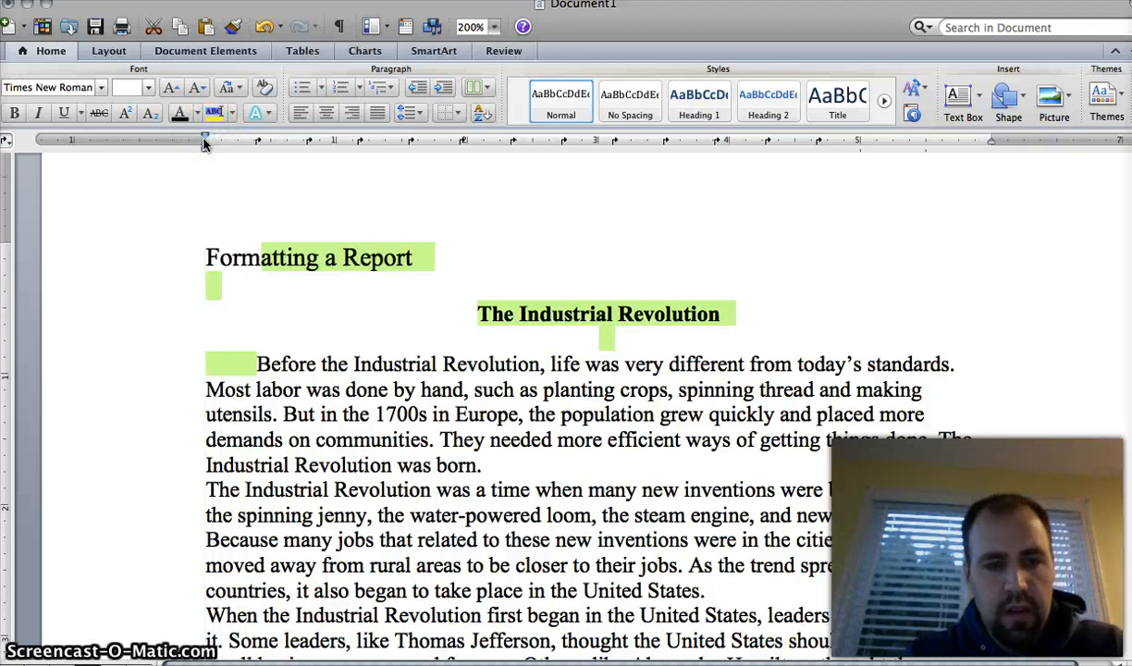
pyautogui.click(256, 359)
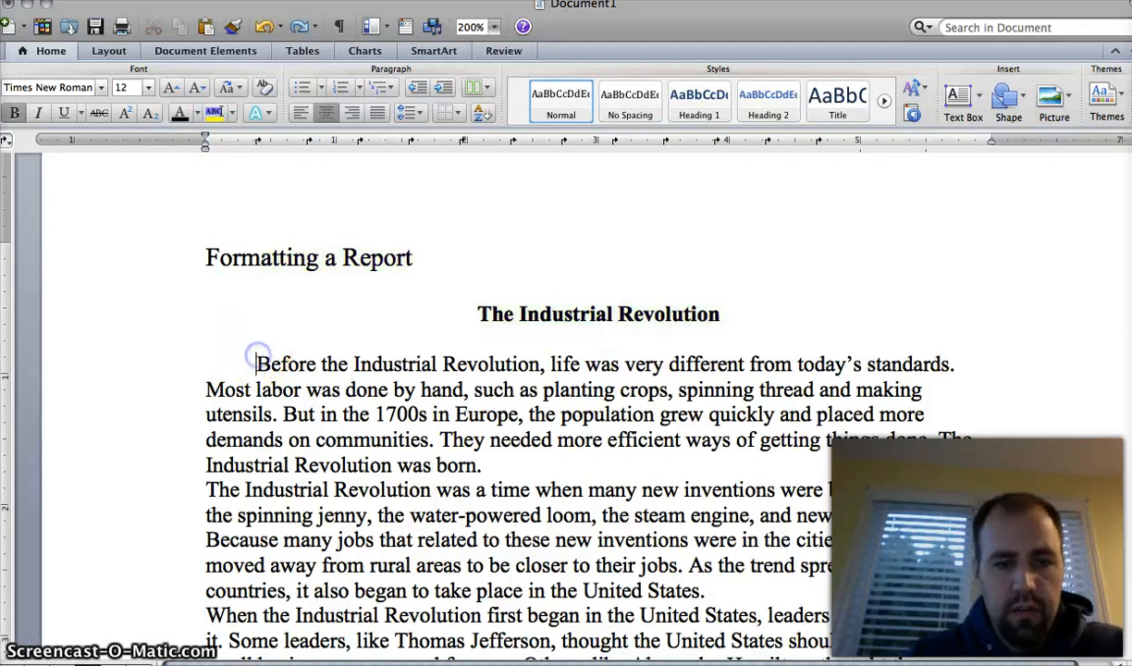
pyautogui.press('BackSpace')
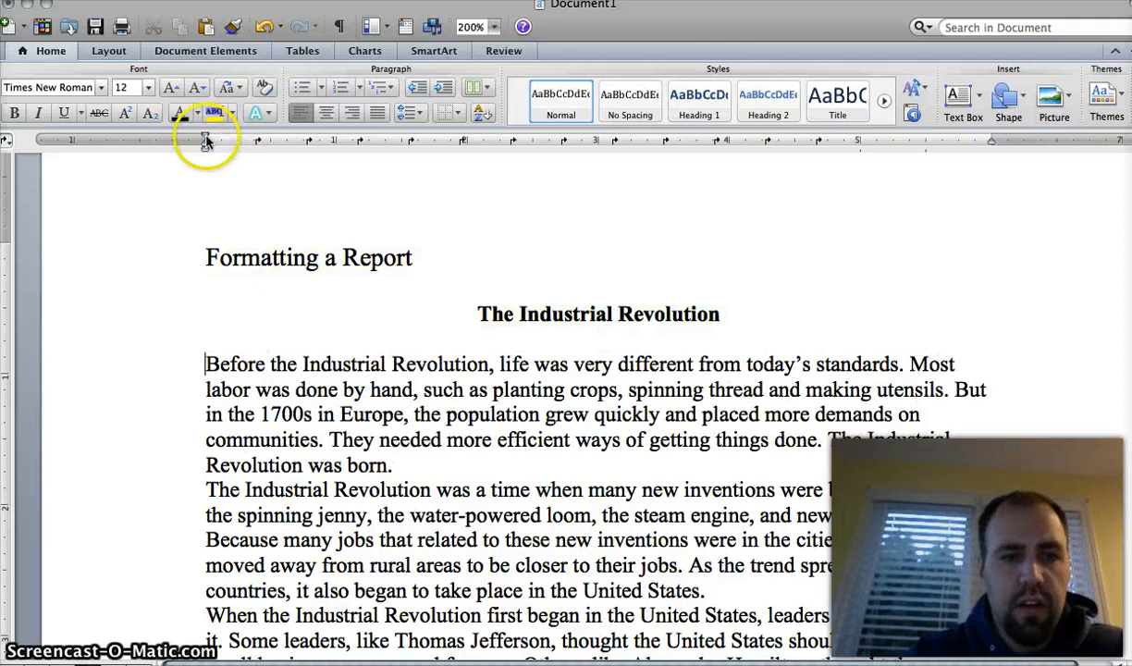
# - Try to indent the opening paragraph's first line with the ruler's first-line marker and a tab character, and reset it
pyautogui.moveTo(206, 141); pyautogui.dragTo(260, 140)
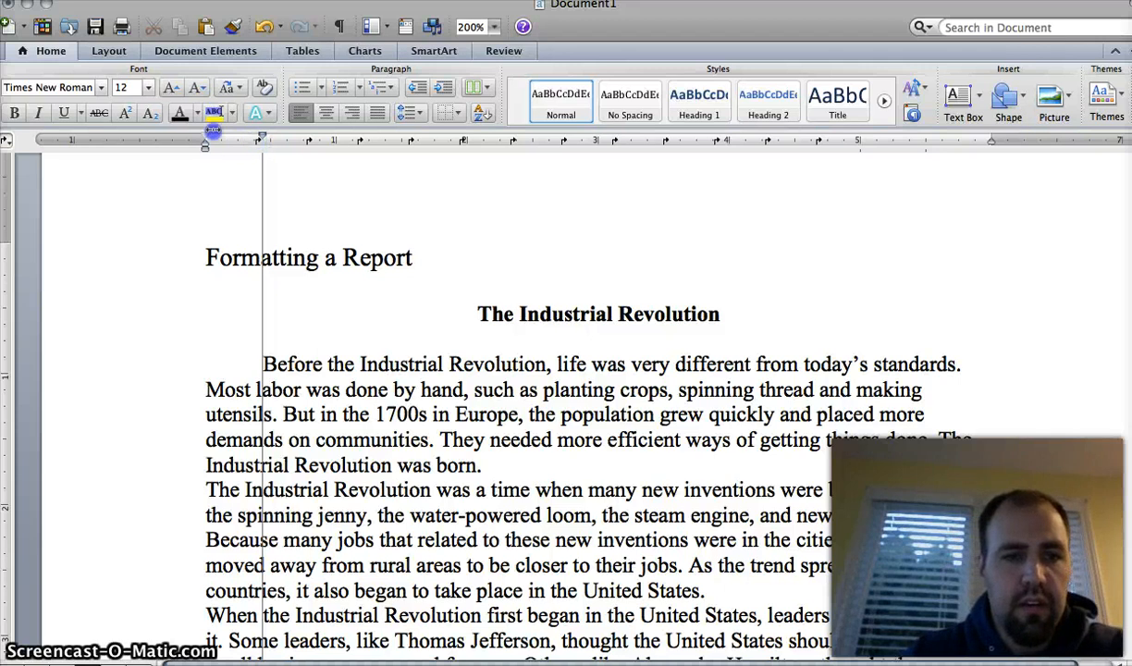
pyautogui.moveTo(213, 130); pyautogui.dragTo(207, 130)
pyautogui.press('Tab')
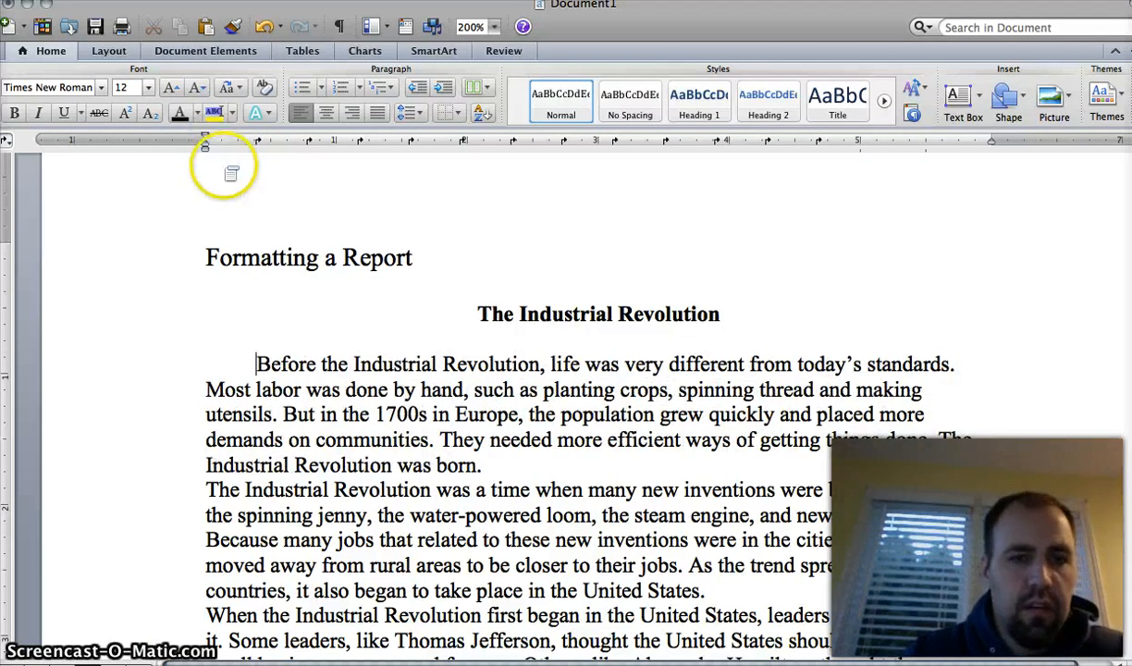
pyautogui.press('BackSpace')
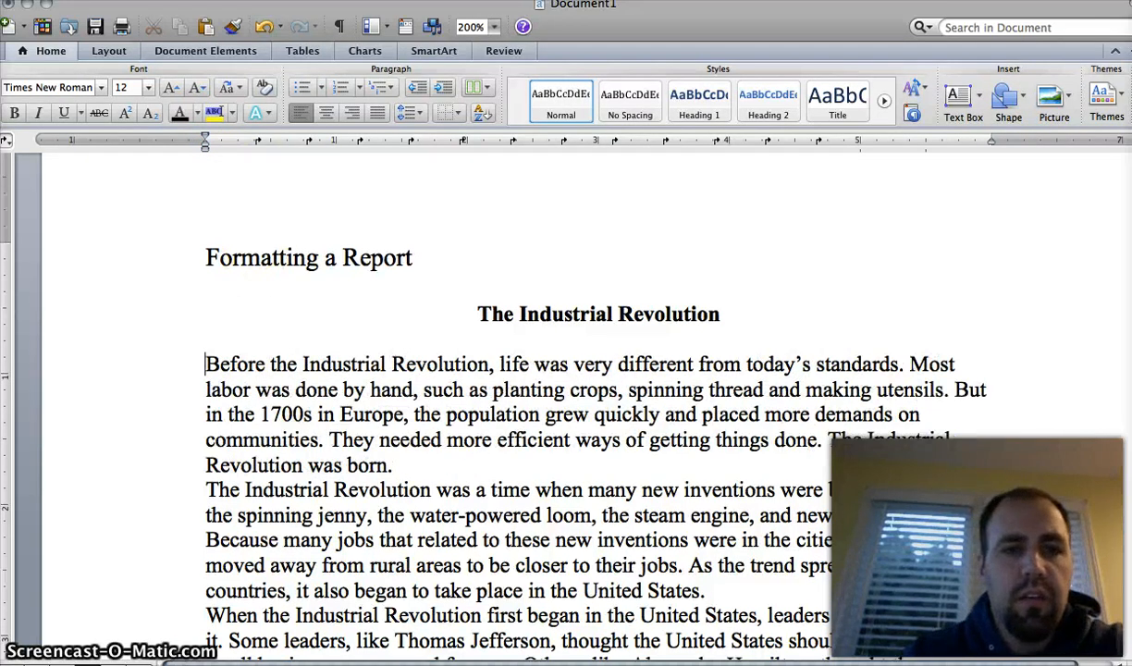
# - Apply a special First line indentation of 0.5" to the opening body paragraph in its Paragraph settings
pyautogui.click(285, 0)
pyautogui.click(301, 22)
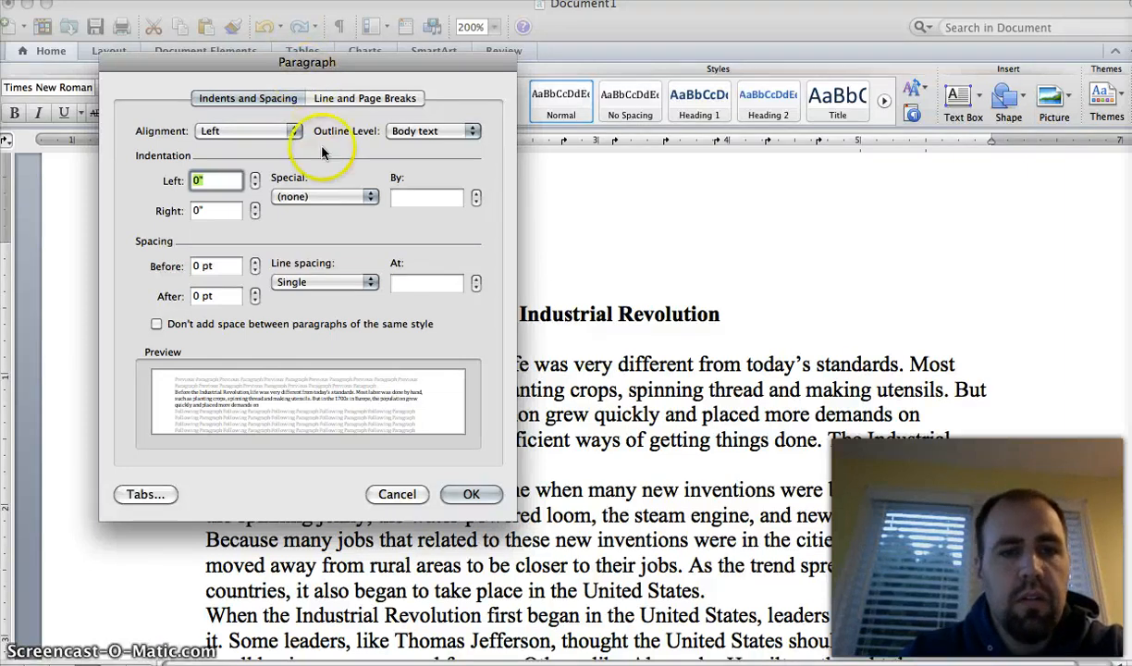
pyautogui.click(370, 197)
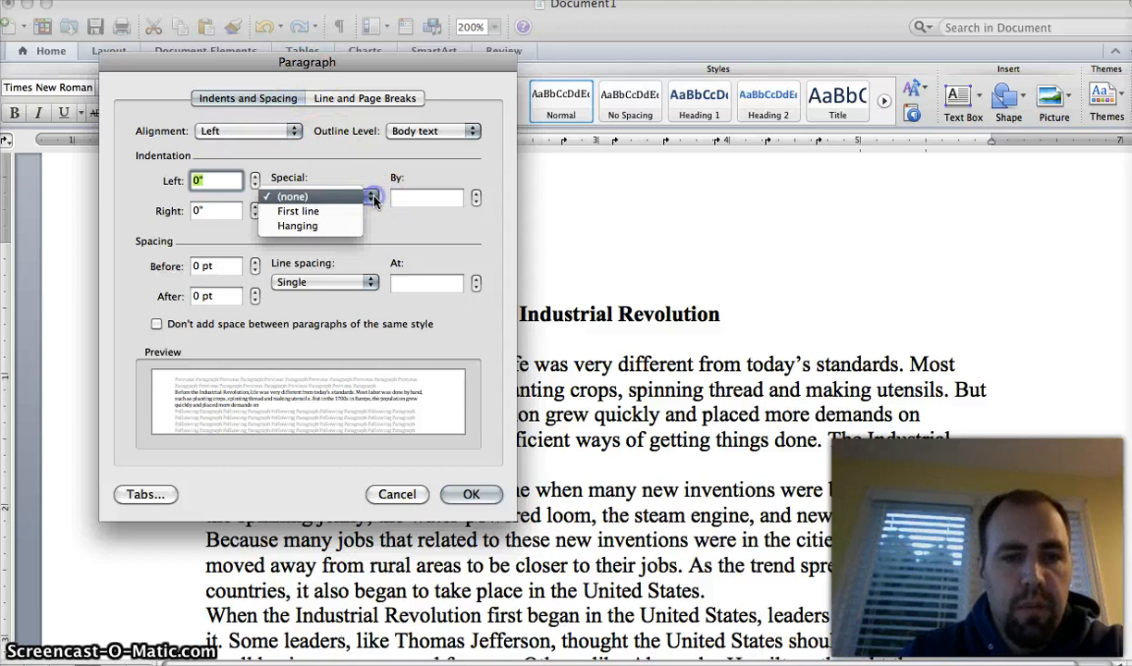
pyautogui.click(329, 215)
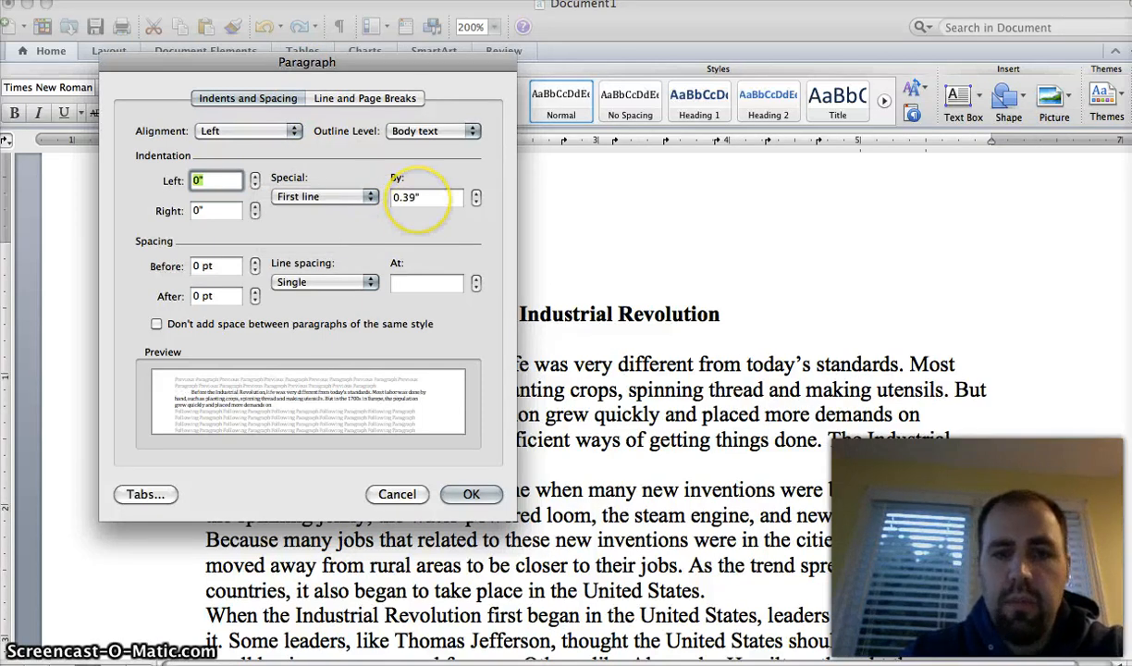
pyautogui.click(414, 197)
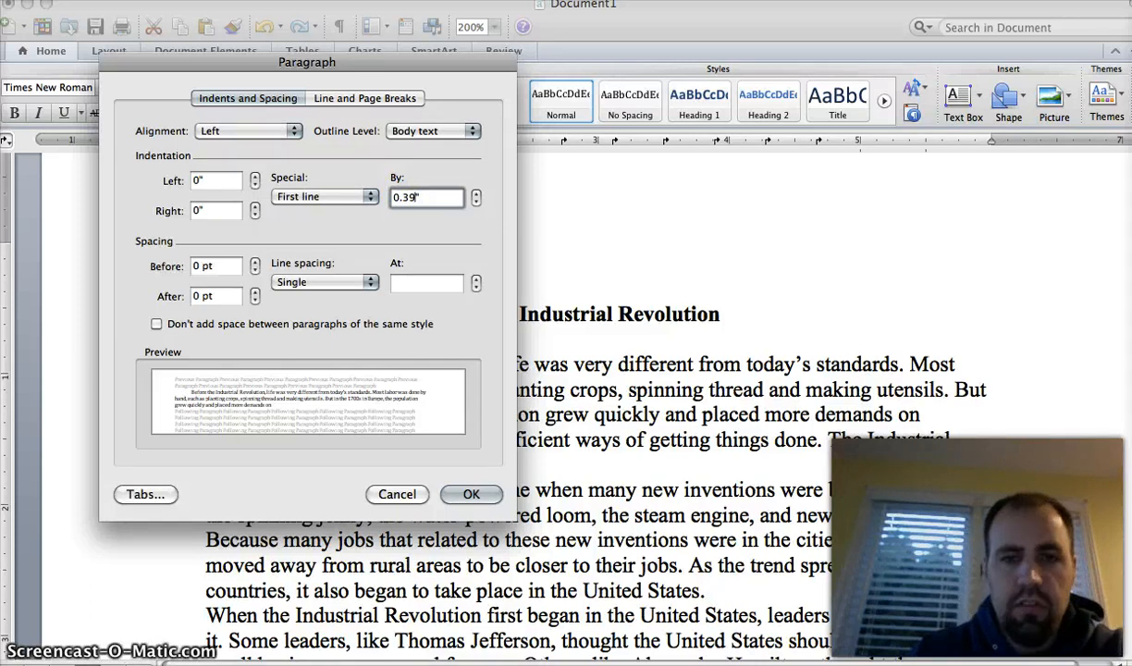
pyautogui.press('BackSpace')
pyautogui.press('BackSpace')
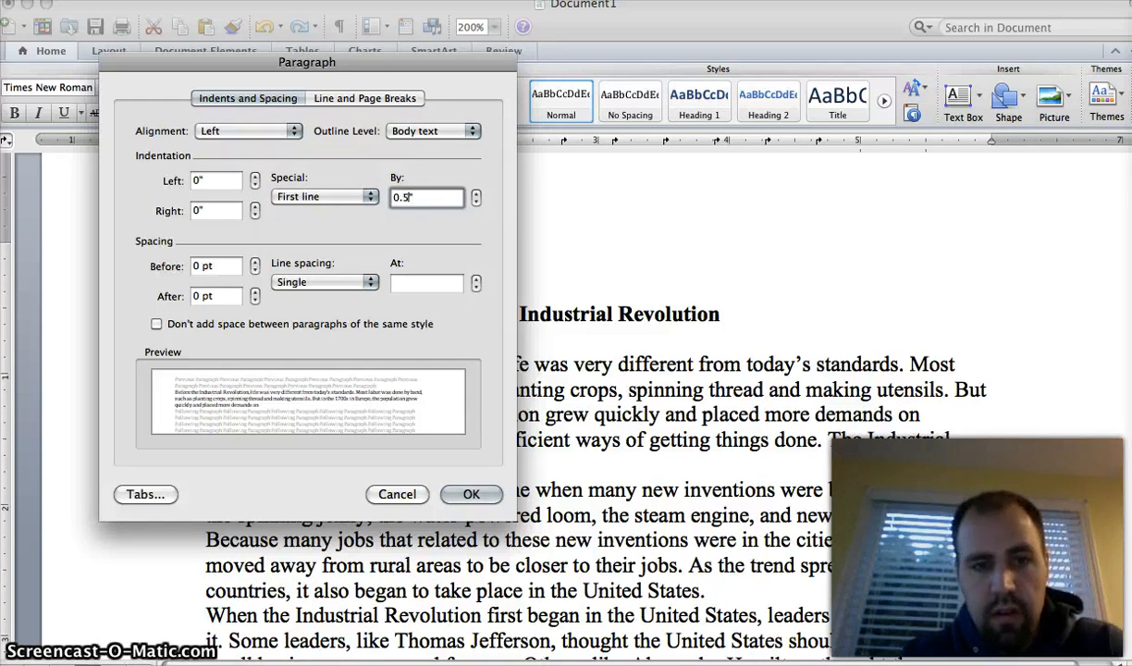
pyautogui.click(473, 497)
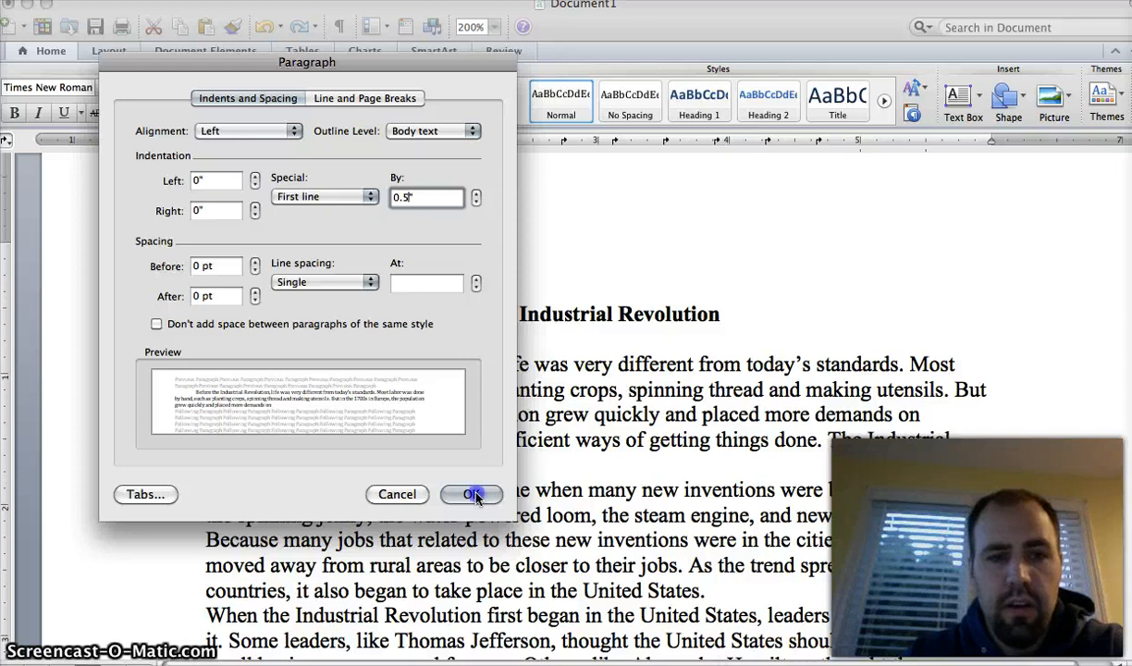
# - Try to add a blank line after the first body paragraph, and remove it again
pyautogui.scroll(-1, 478, 497)
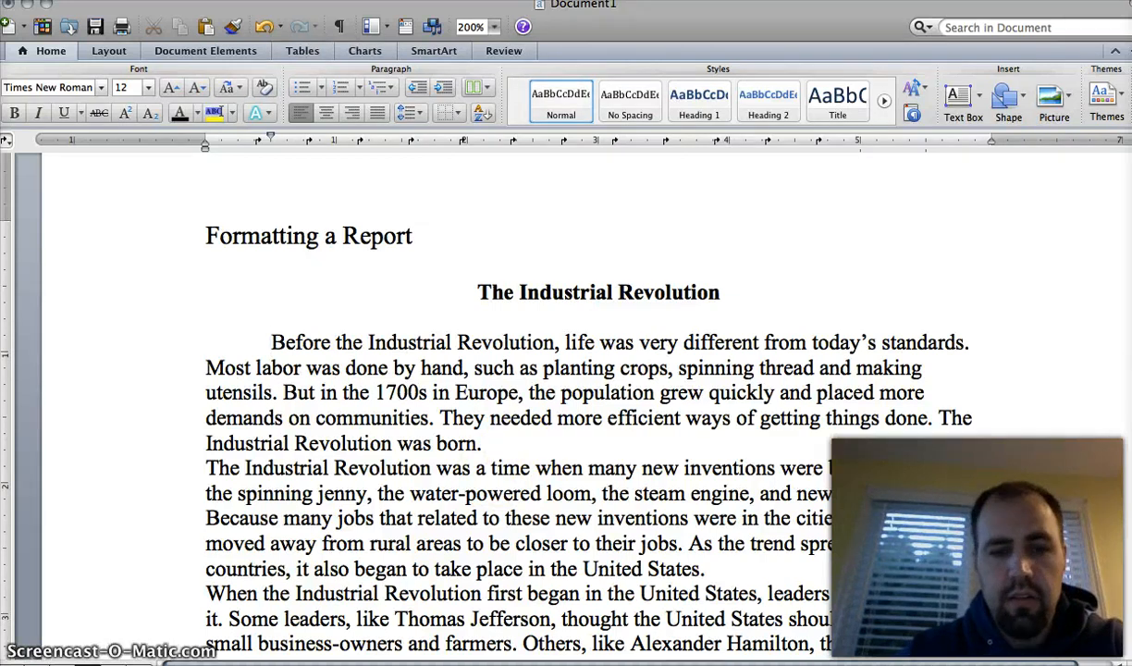
pyautogui.scroll(-2, 567, 397)
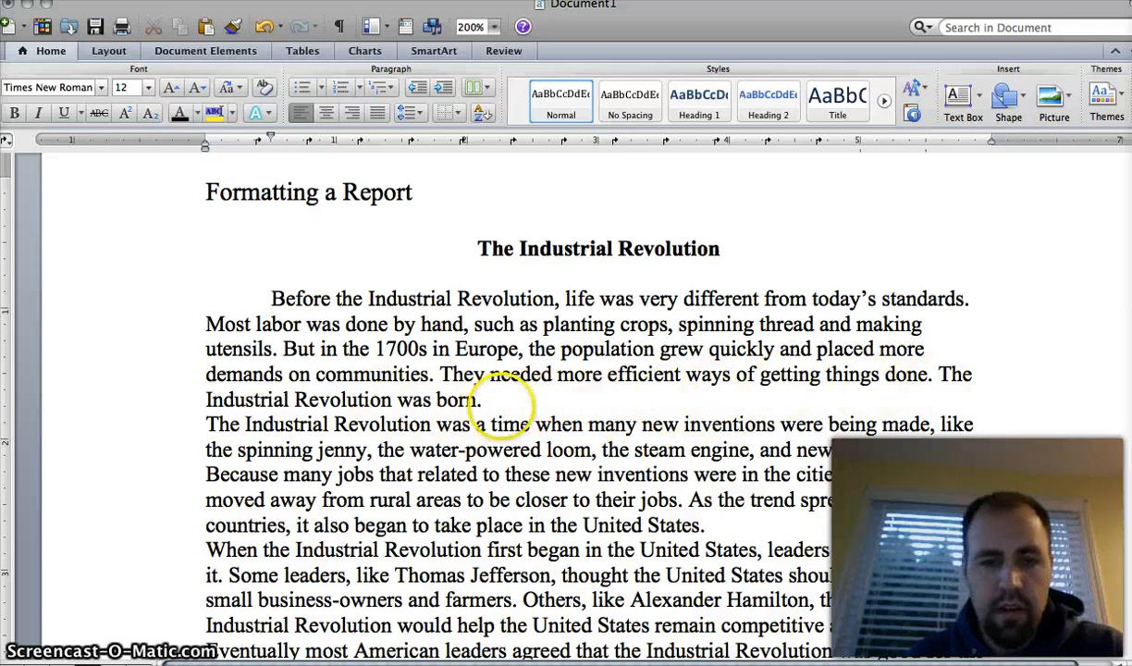
pyautogui.click(501, 402)
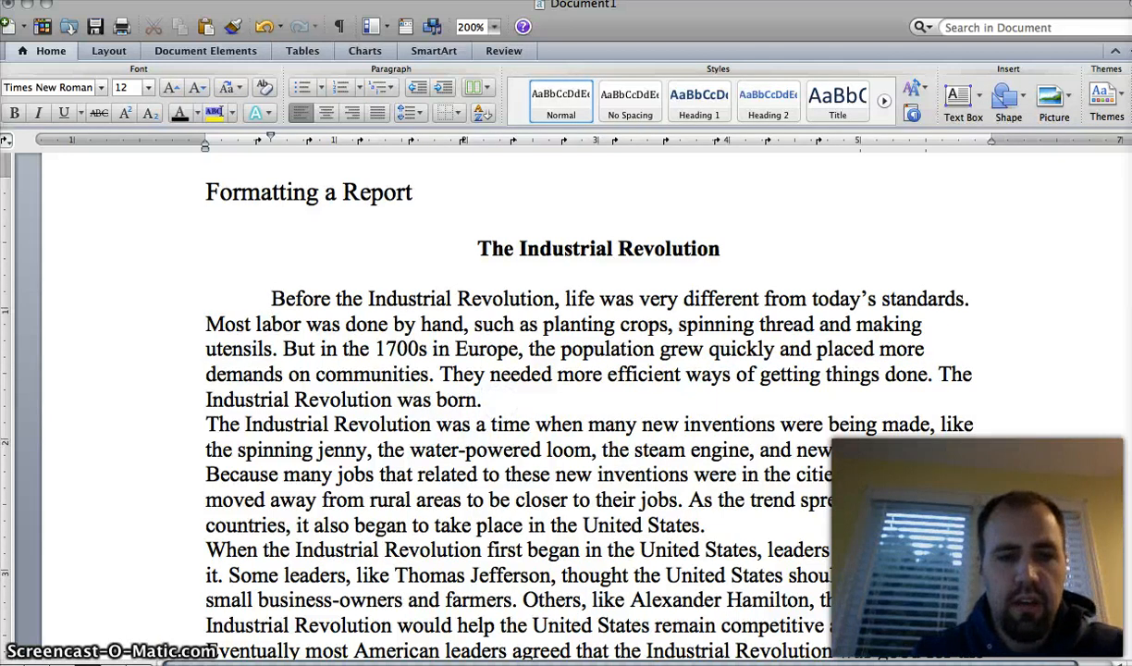
pyautogui.press('Return')
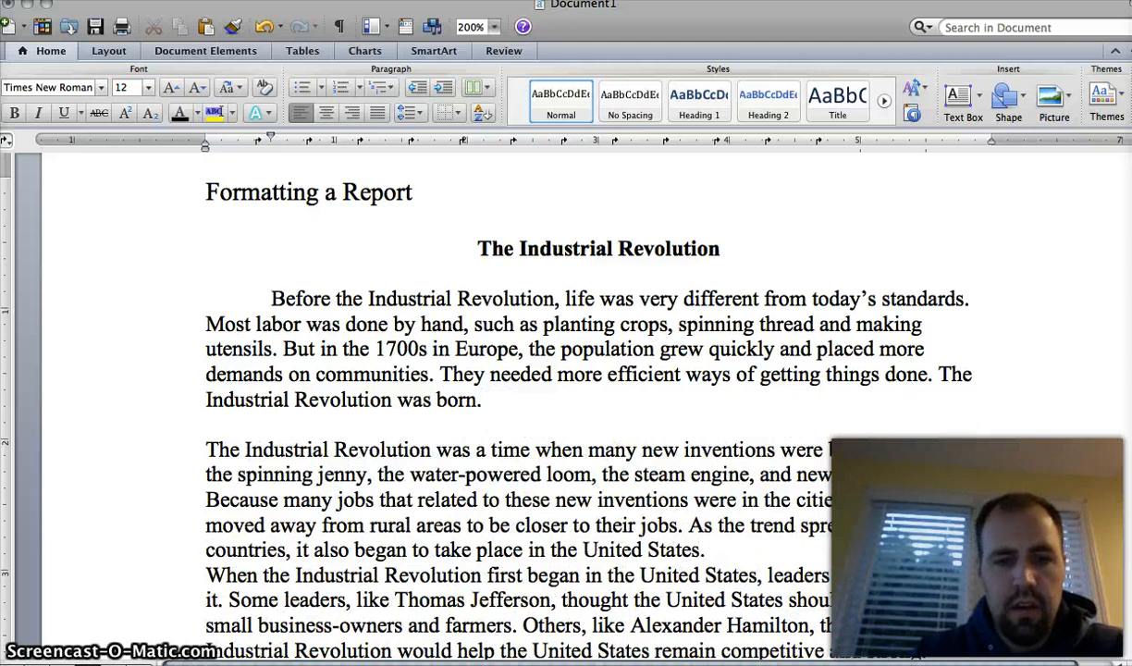
pyautogui.press('BackSpace')
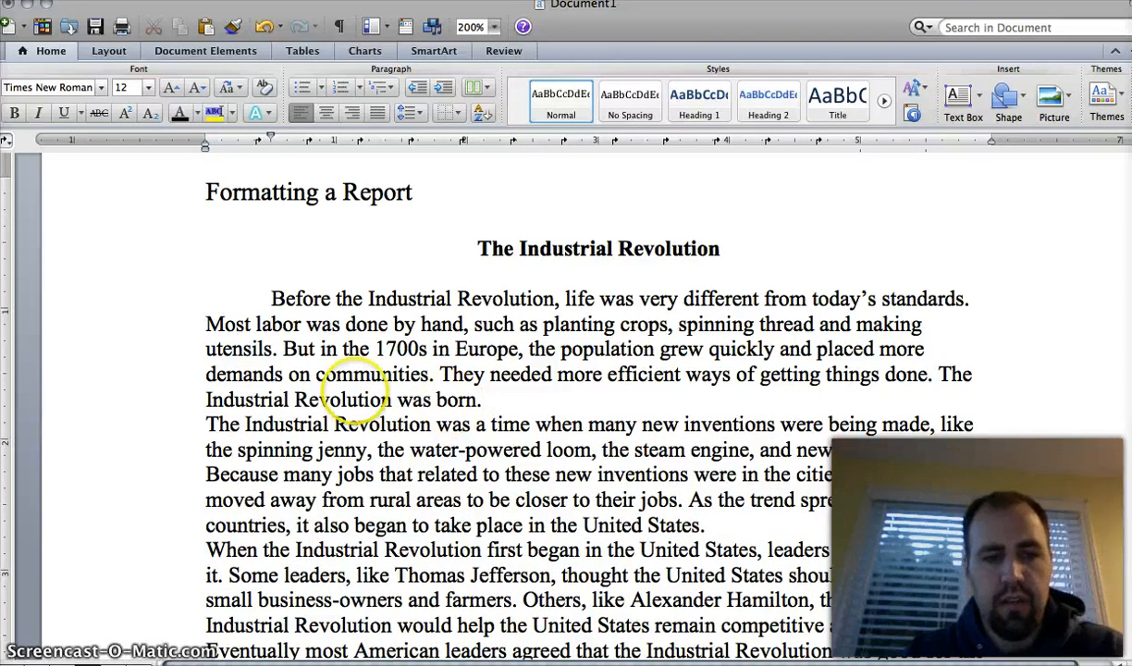
# - Indent the start of the second body paragraph, "The Industrial Revolution was a time", with a tab character
pyautogui.click(205, 423)
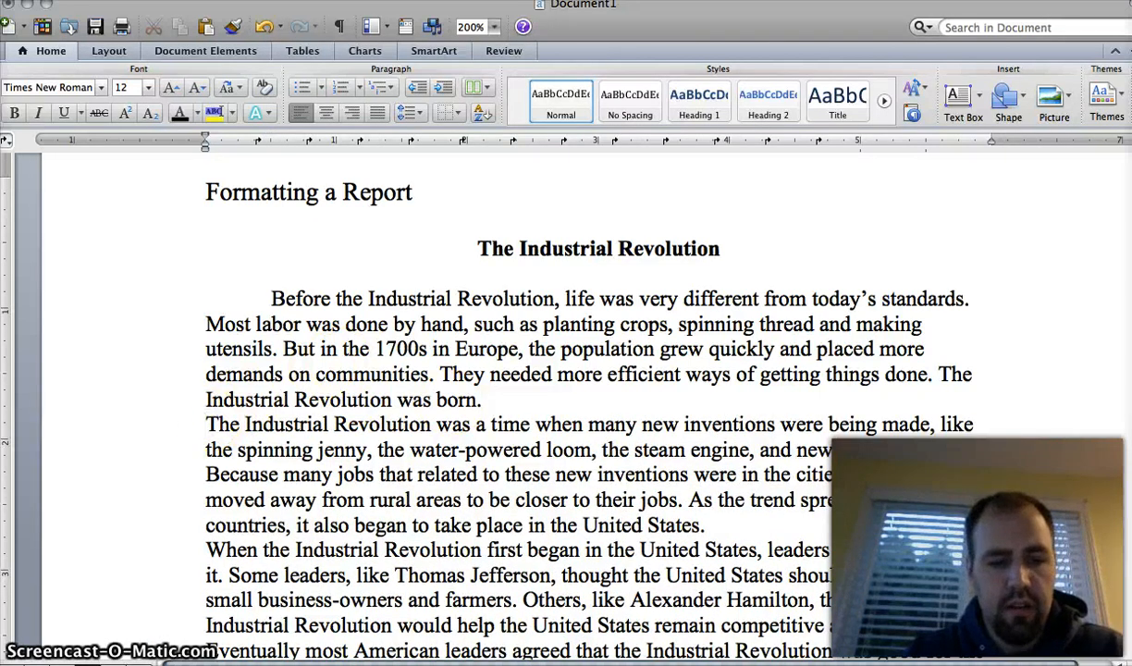
pyautogui.press('Tab')
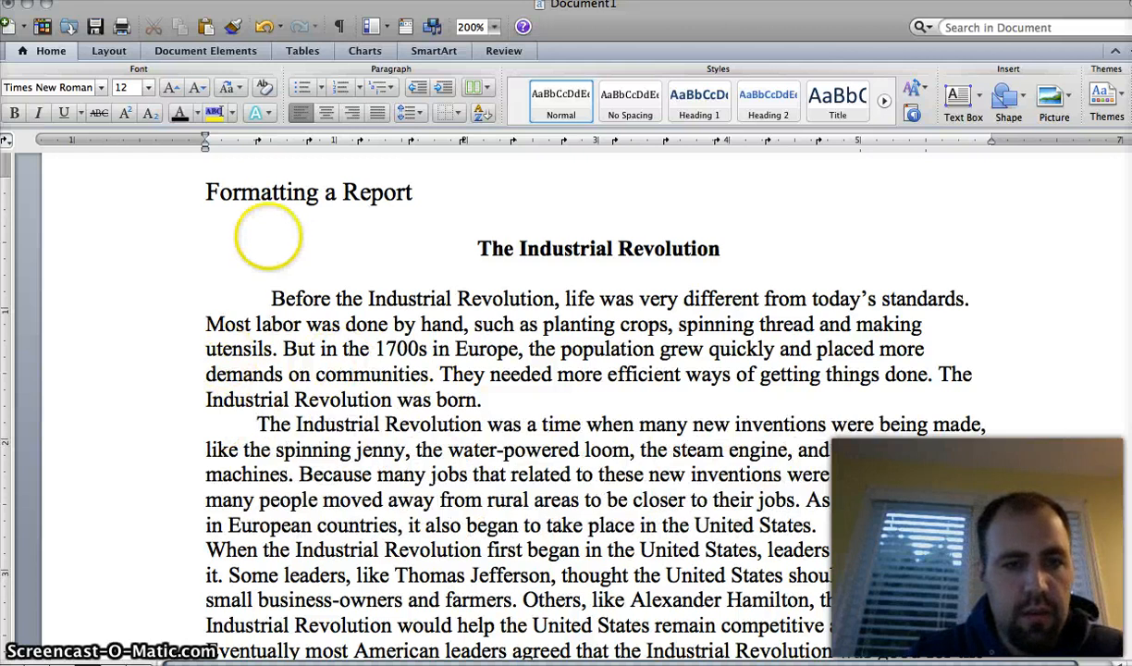
# - Remove the tab character in front of the second body paragraph, "The Industrial Revolution was a time"
pyautogui.moveTo(208, 137)
pyautogui.mouseDown()
pyautogui.moveTo(261, 140)
pyautogui.moveTo(206, 139)
pyautogui.mouseUp()
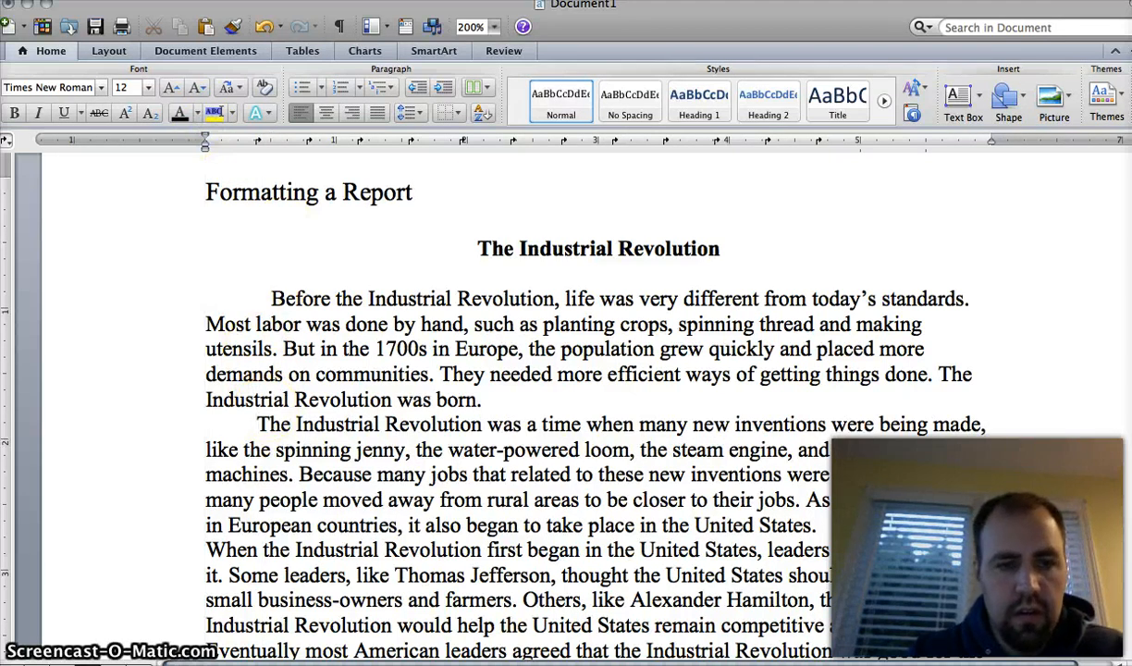
pyautogui.click(257, 424)
pyautogui.press('BackSpace')
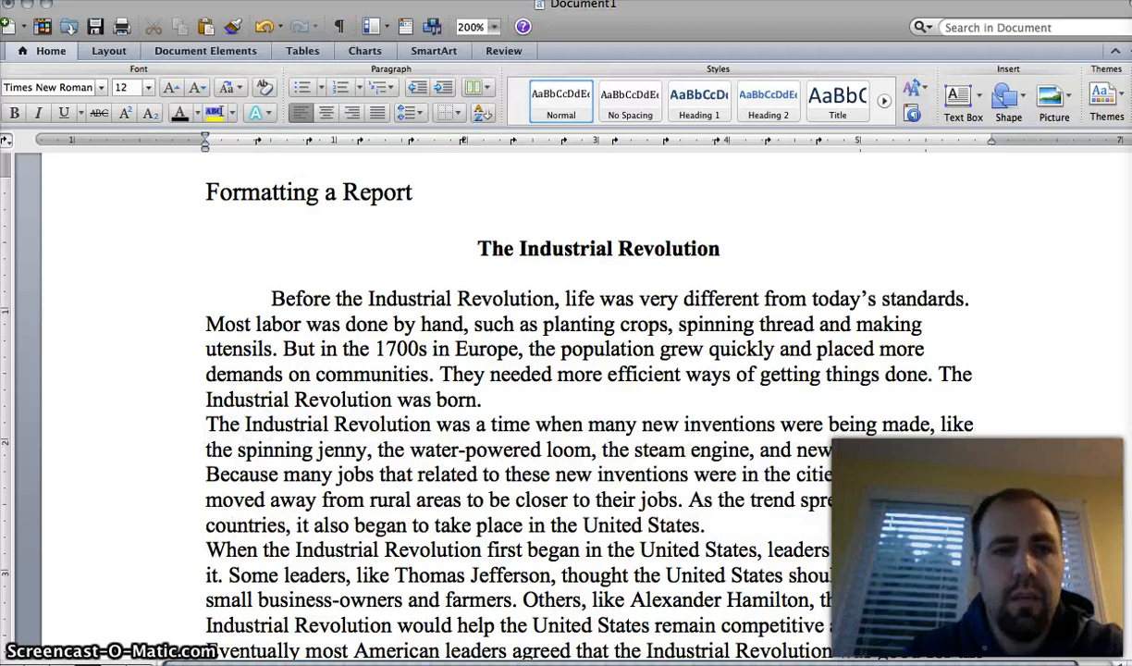
# - Apply a special First line indentation of 0.5" to the second body paragraph in its Paragraph settings
pyautogui.click(278, 1)
pyautogui.click(290, 19)
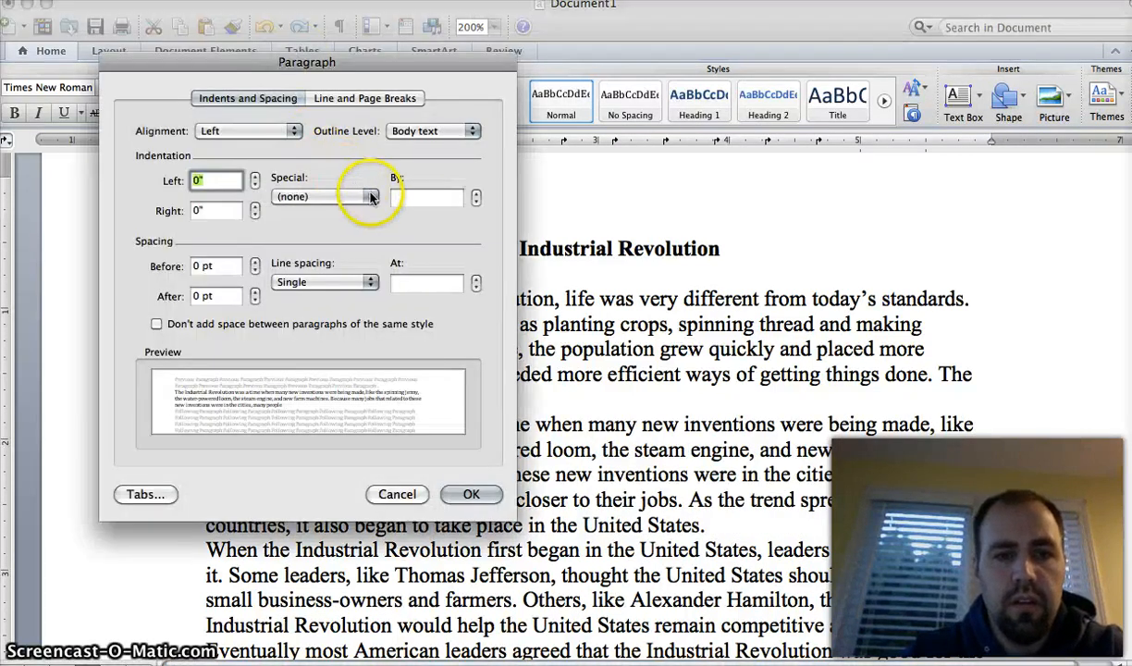
pyautogui.click(371, 197)
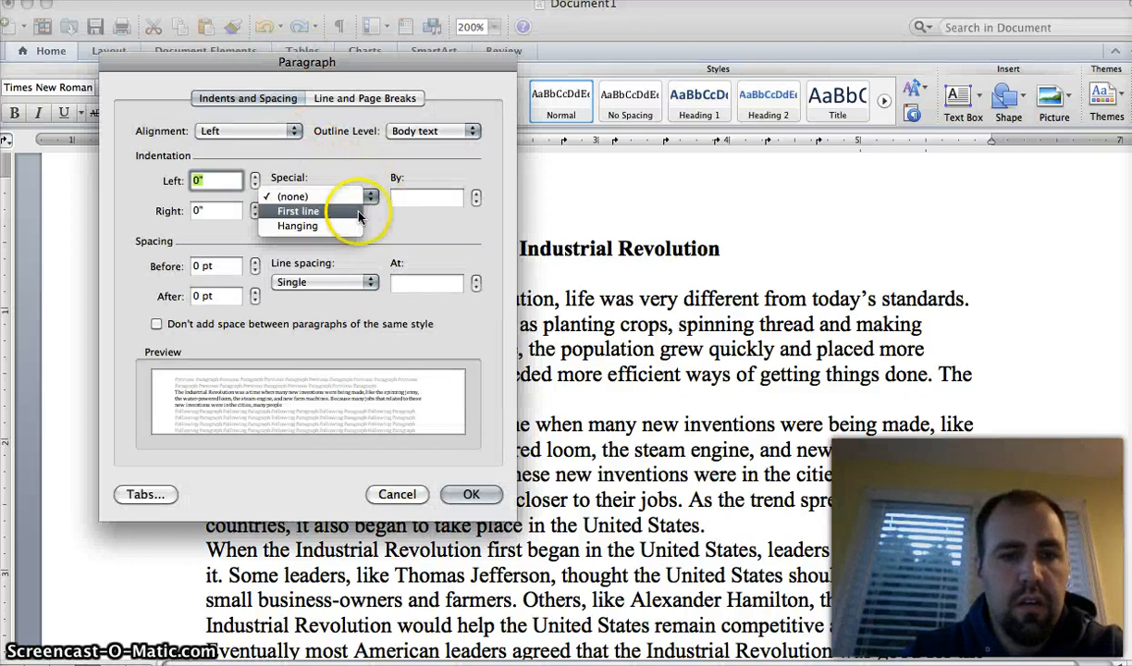
pyautogui.click(359, 213)
pyautogui.click(414, 198)
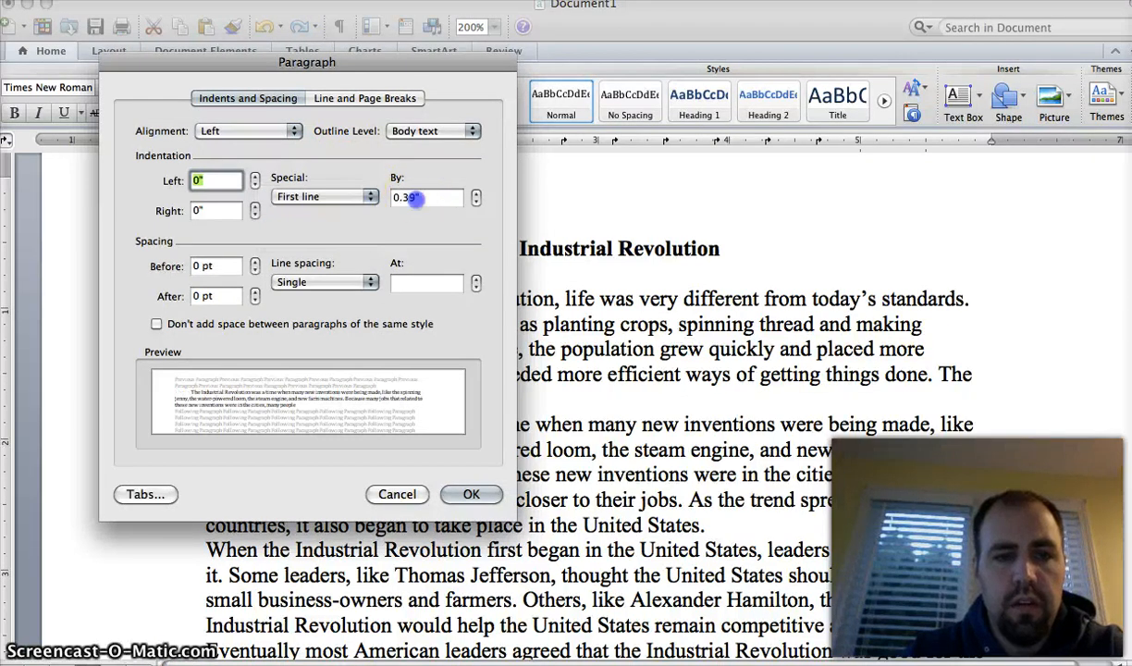
pyautogui.press('BackSpace')
pyautogui.press('BackSpace')
pyautogui.press('BackSpace')
pyautogui.write('.5')
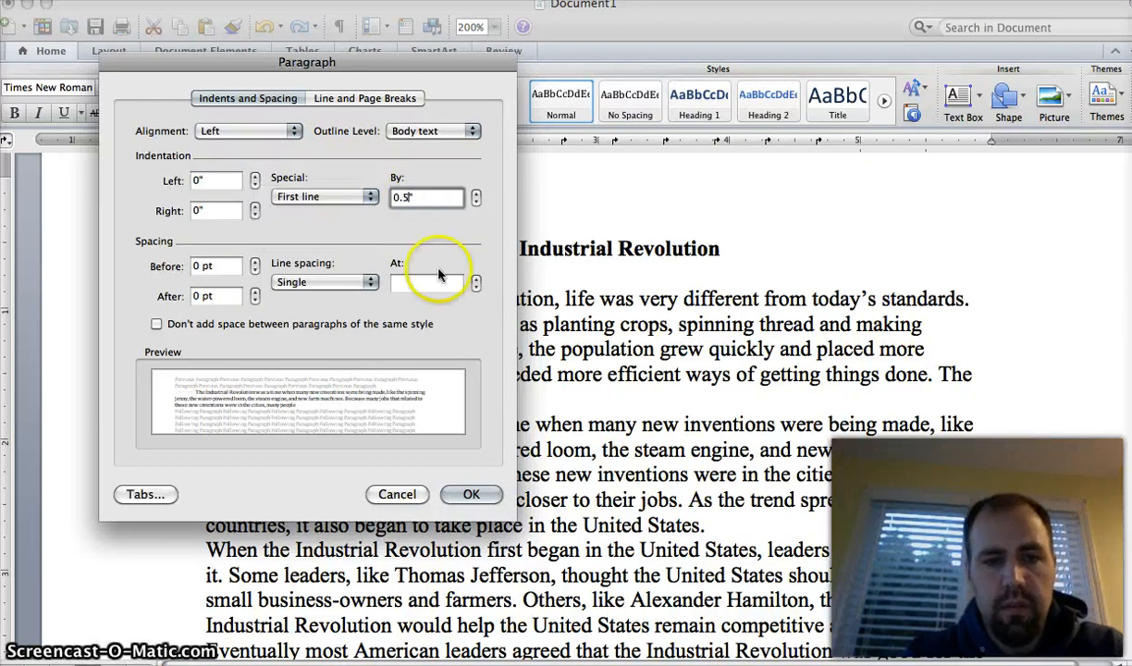
pyautogui.click(471, 494)
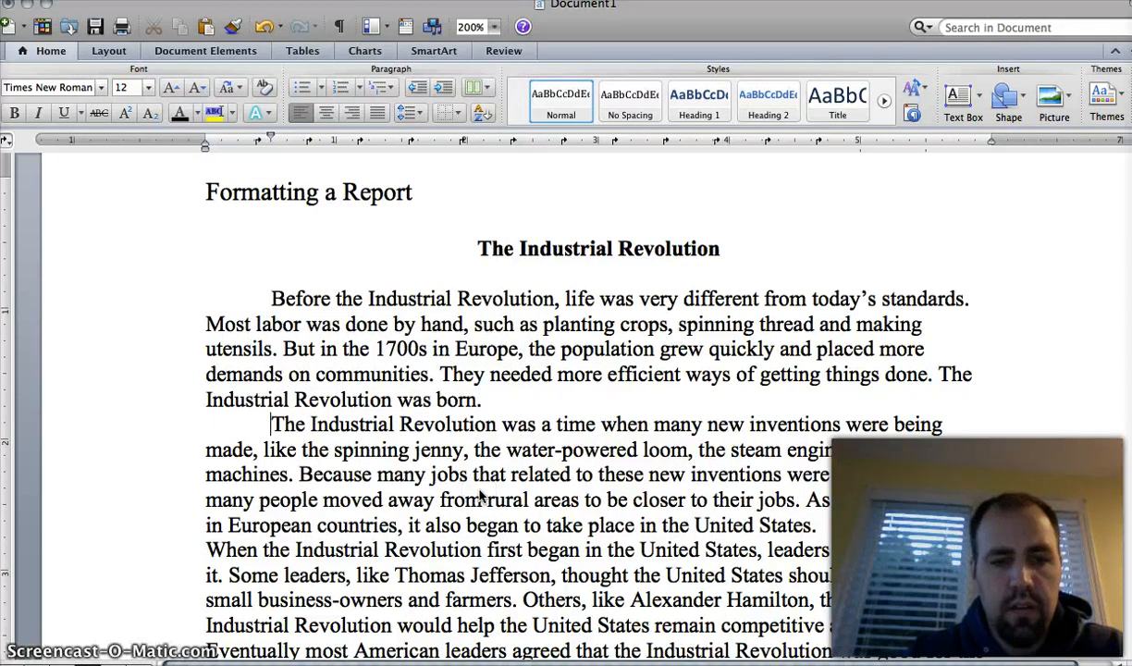
# - Try to add a blank line after the second body paragraph, and remove it again
pyautogui.scroll(-3, 480, 497)
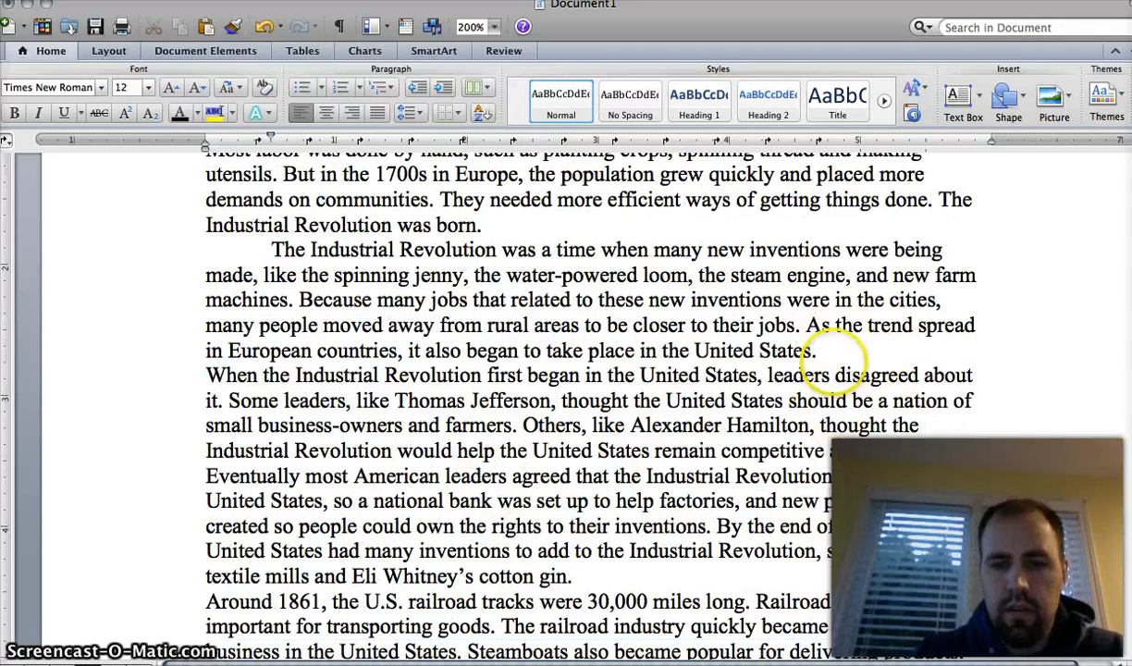
pyautogui.click(834, 357)
pyautogui.press('Return')
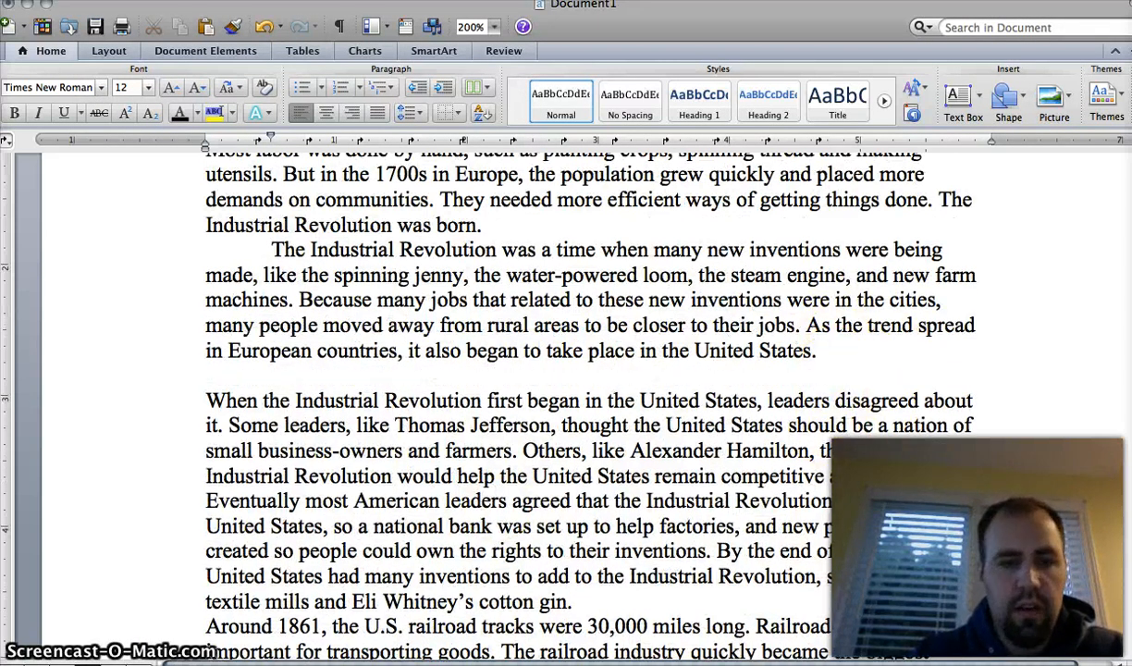
pyautogui.press('BackSpace')
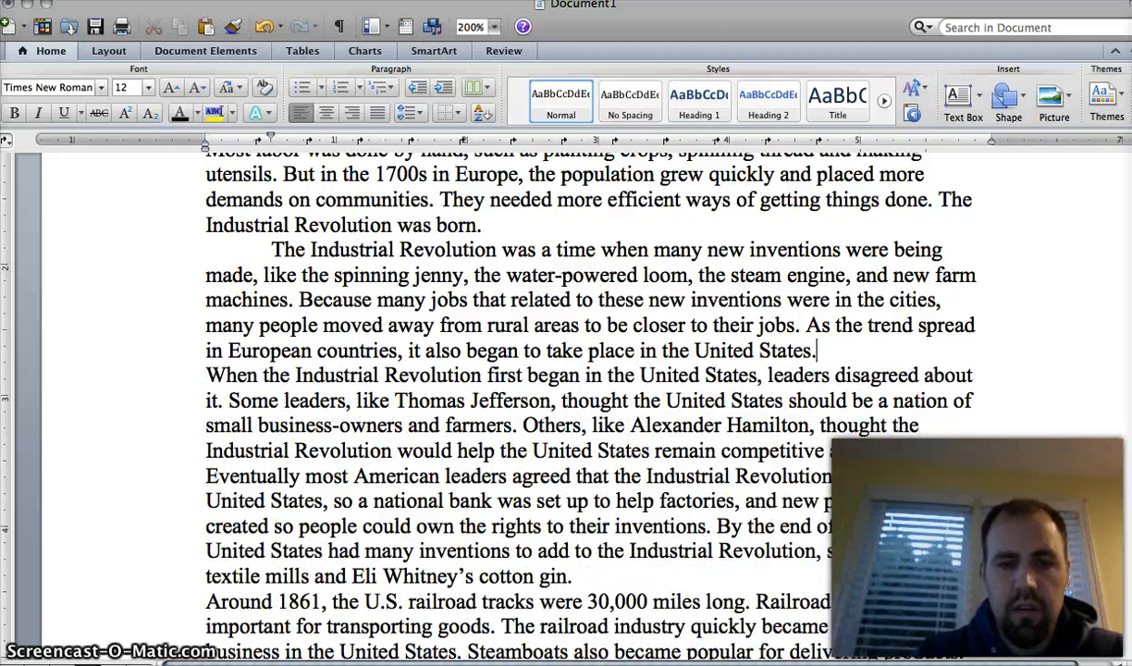
# - Try to indent the third body paragraph, "When the Industrial Revolution first began", with a tab character, and remove it again
pyautogui.click(205, 375)
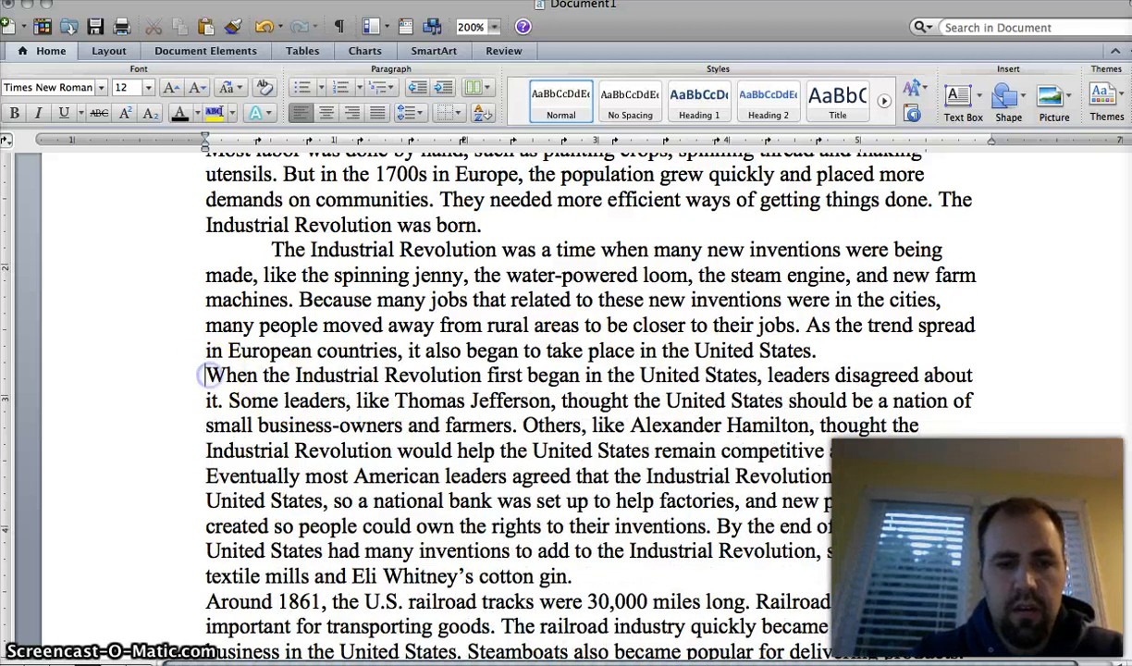
pyautogui.press('Tab')
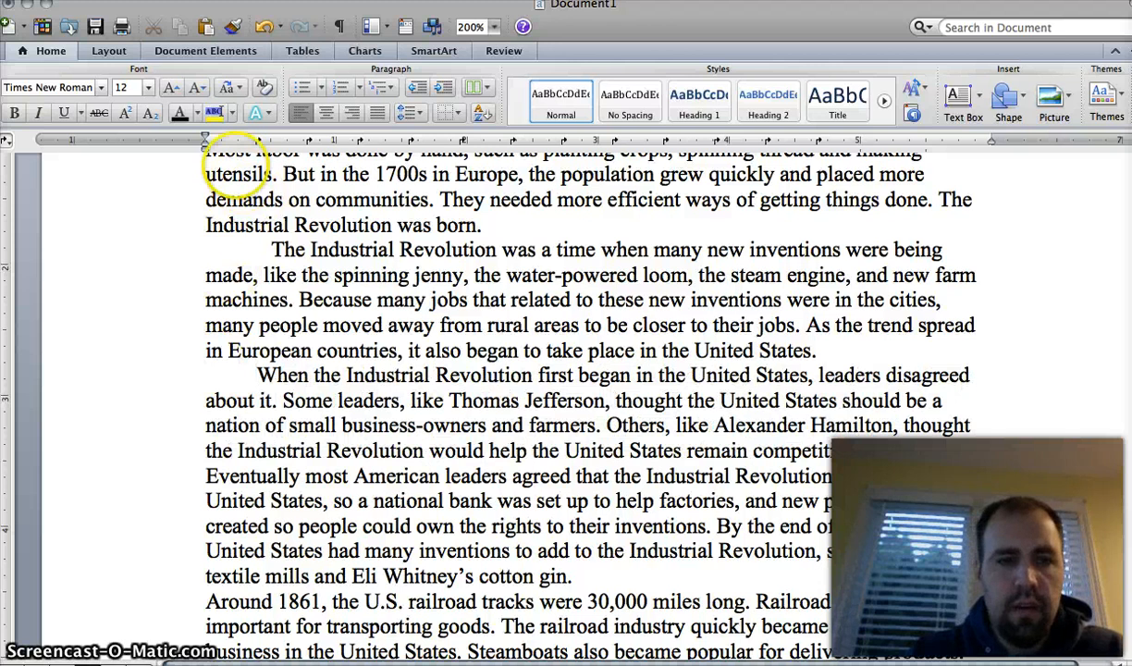
pyautogui.moveTo(205, 138); pyautogui.dragTo(206, 138)
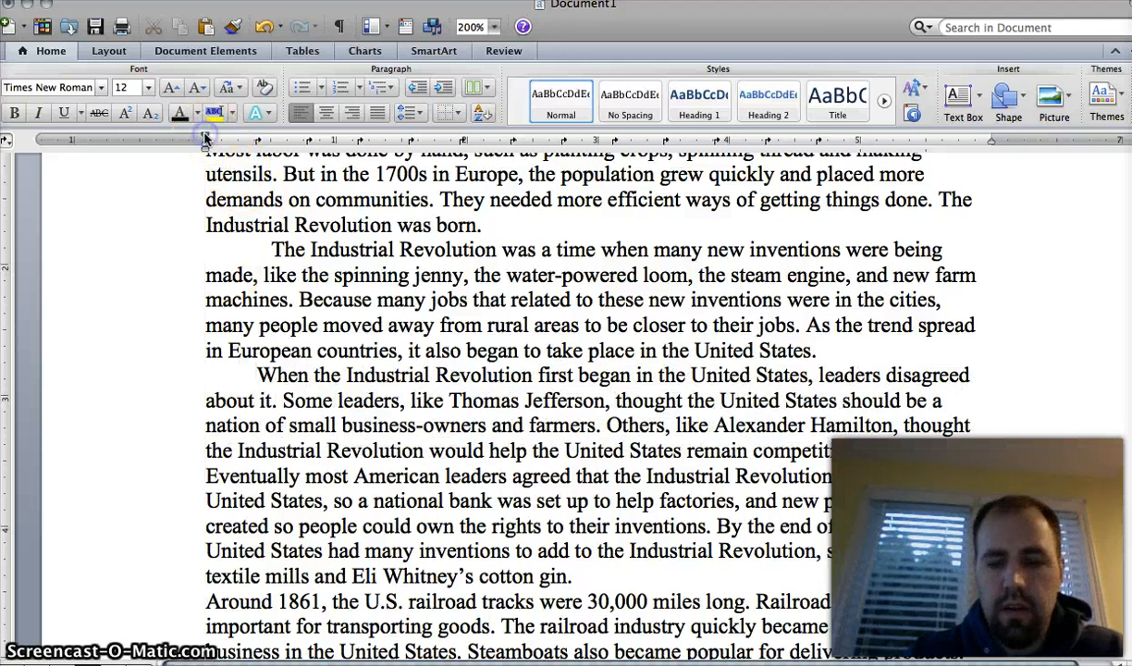
pyautogui.press('BackSpace')
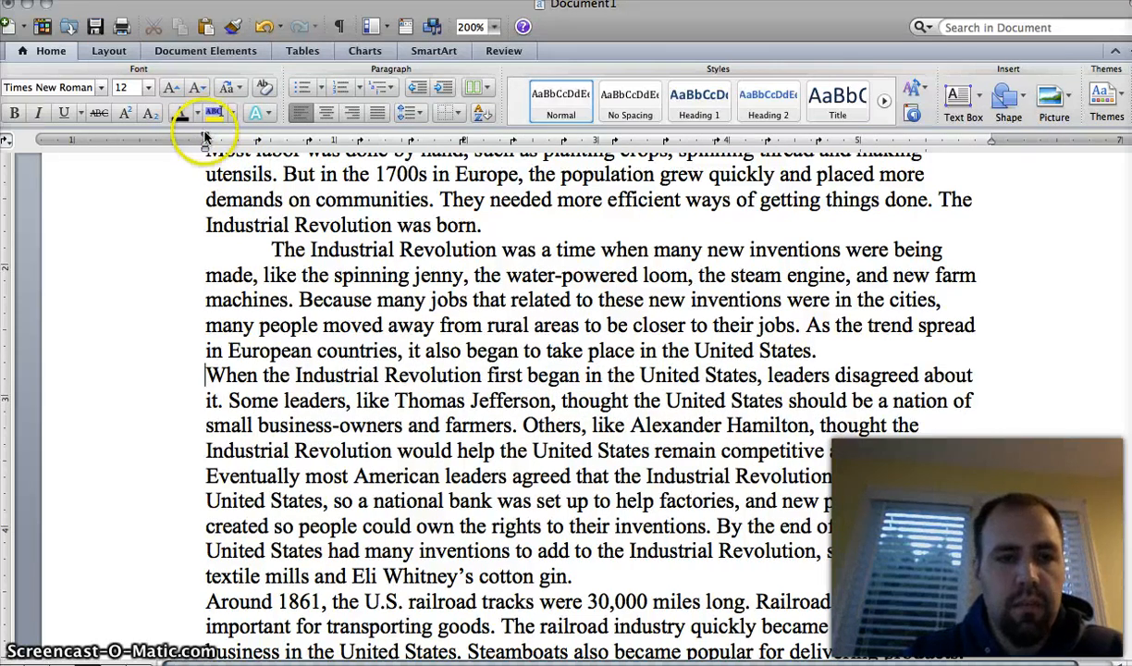
# - Indent the first lines of the third and fourth body paragraphs to 0.5" using the ruler's first-line indent marker
pyautogui.moveTo(208, 138); pyautogui.dragTo(258, 137)
pyautogui.click(183, 368)
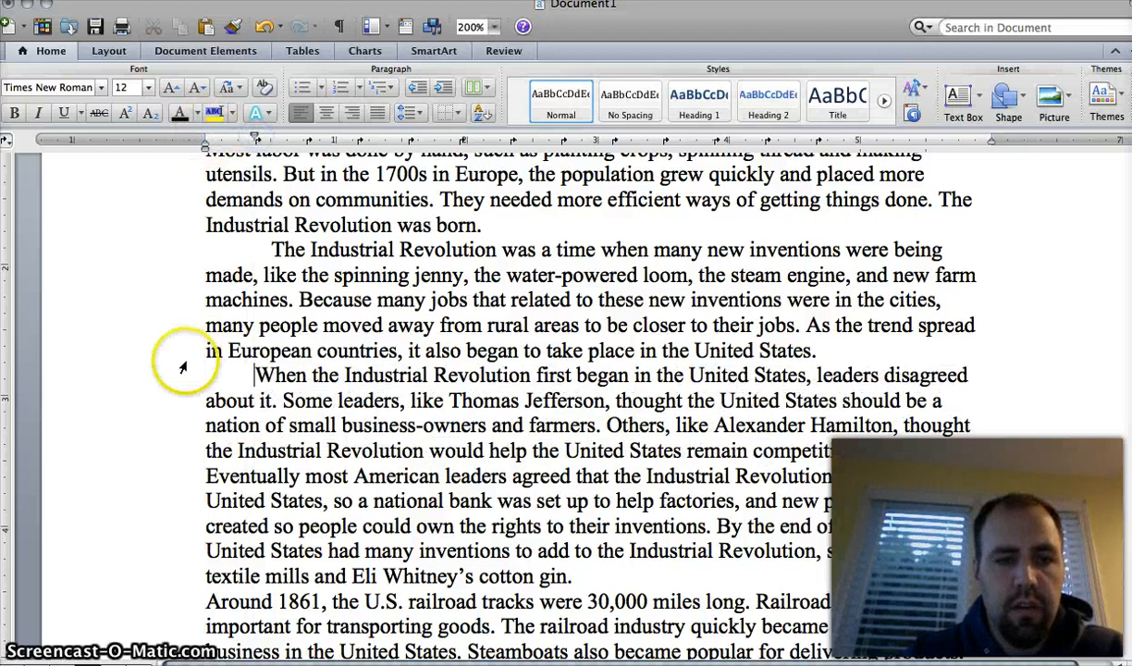
pyautogui.click(201, 600)
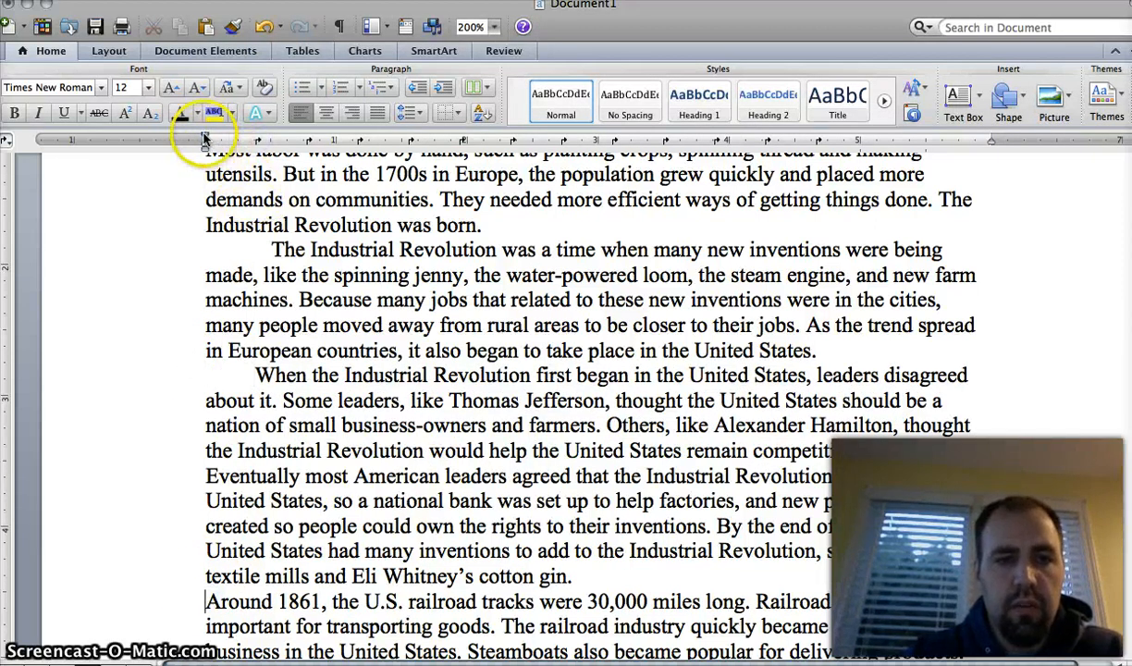
pyautogui.moveTo(206, 136); pyautogui.dragTo(270, 138)
pyautogui.moveTo(269, 139); pyautogui.dragTo(270, 139)
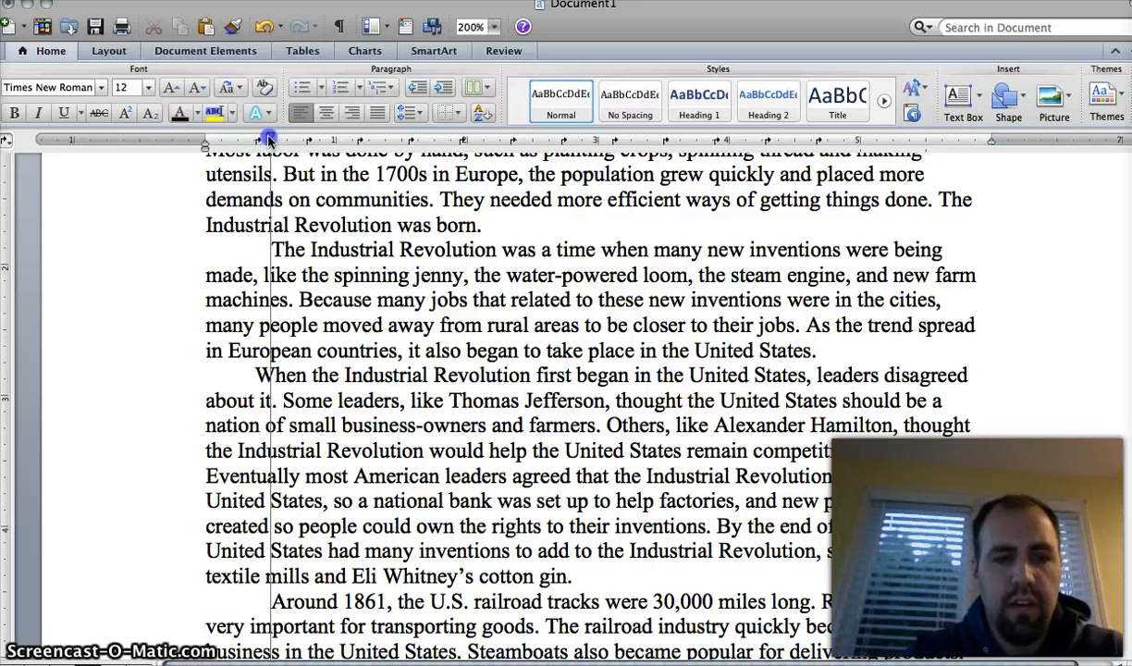
pyautogui.moveTo(269, 139)
pyautogui.mouseDown()
pyautogui.moveTo(244, 139)
pyautogui.moveTo(270, 138)
pyautogui.mouseUp()
pyautogui.click(254, 375)
pyautogui.scroll(-10, 255, 315)
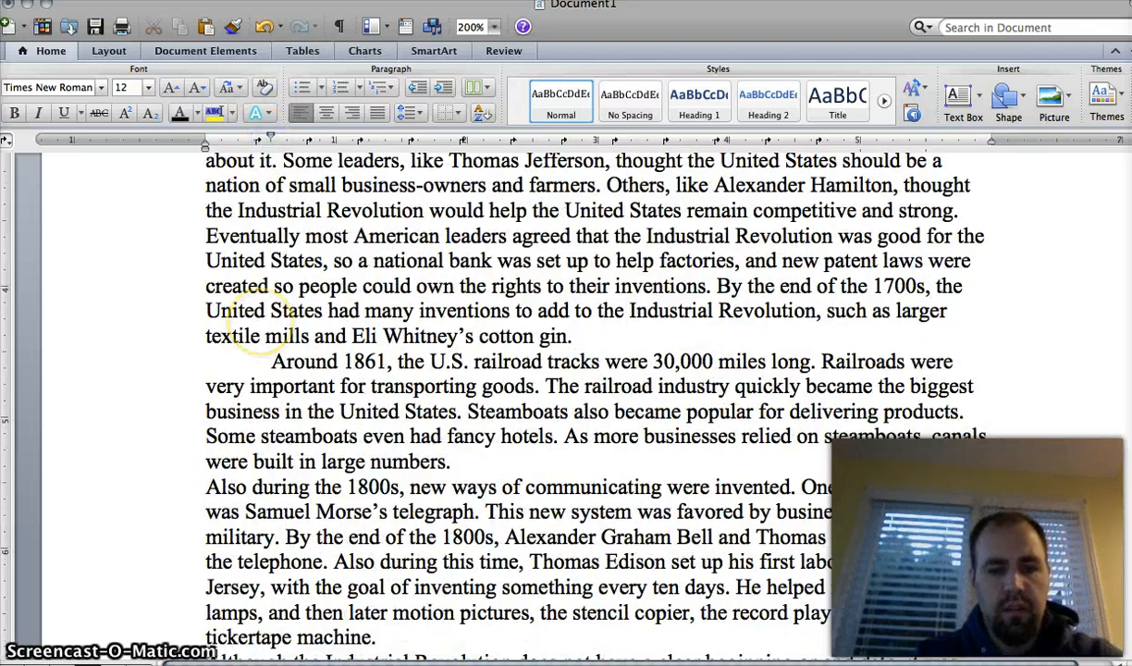
# - Indent the first lines of the last two body paragraphs by 0.5" on the ruler and add a blank line before the Bibliography
pyautogui.click(206, 443)
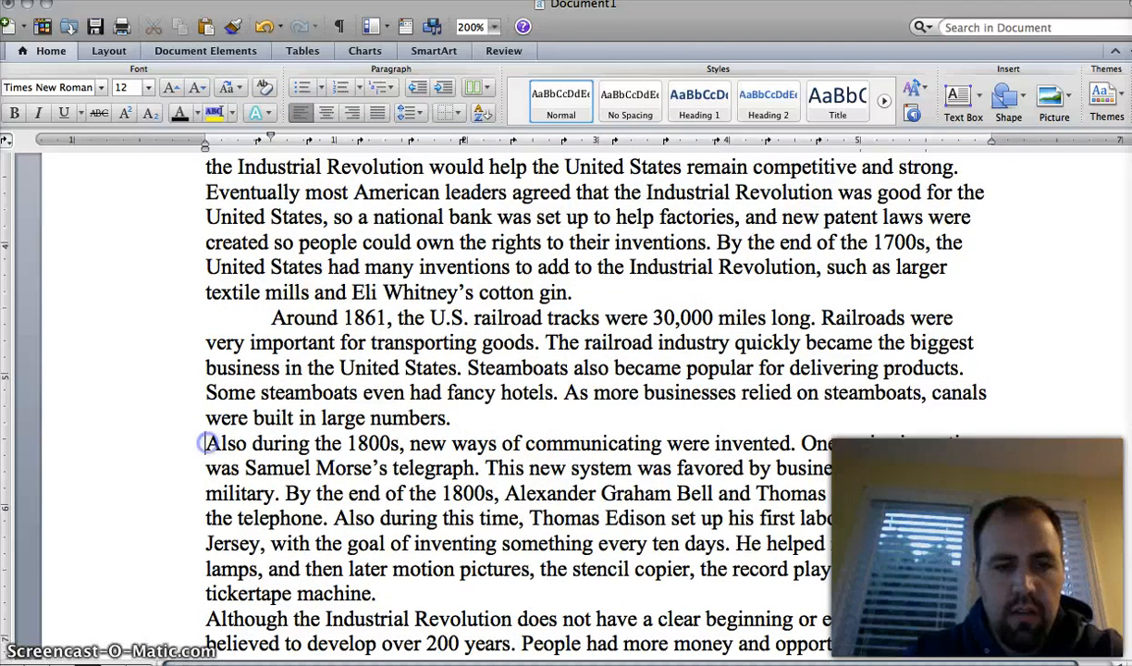
pyautogui.moveTo(206, 139)
pyautogui.mouseDown()
pyautogui.moveTo(301, 138)
pyautogui.moveTo(270, 139)
pyautogui.mouseUp()
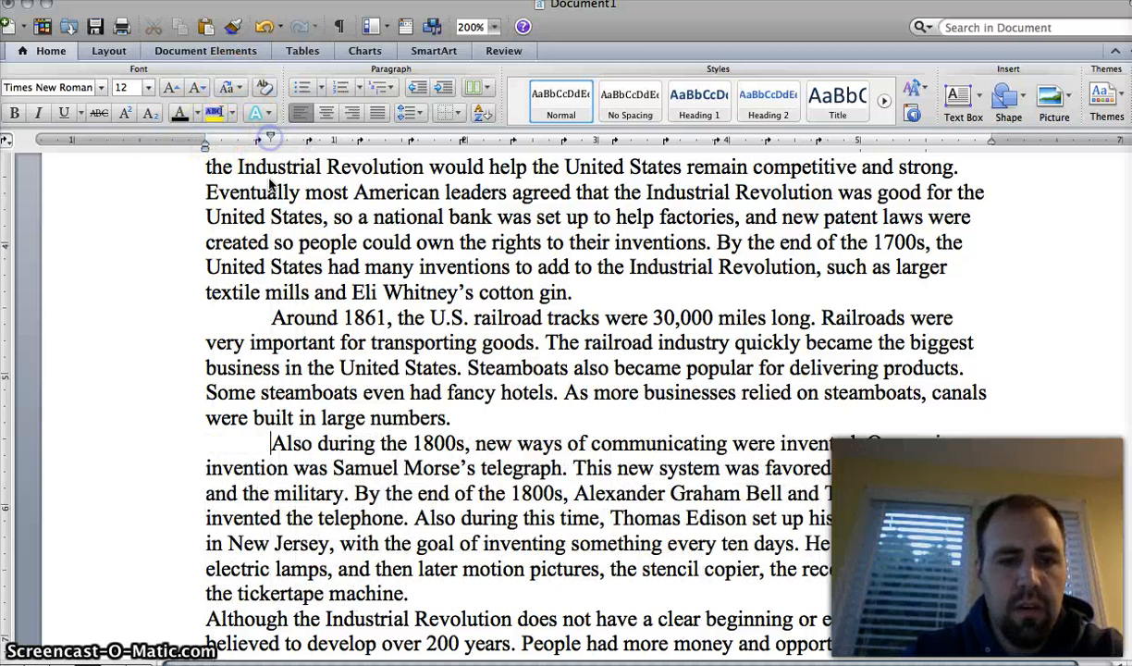
pyautogui.scroll(-9, 250, 389)
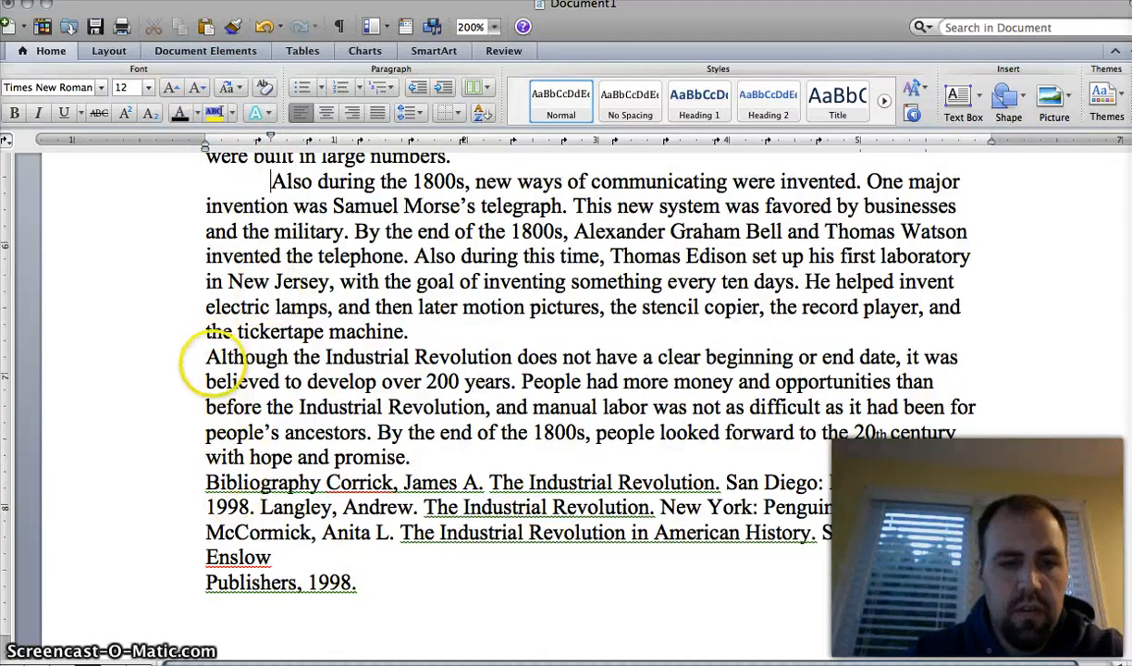
pyautogui.click(207, 358)
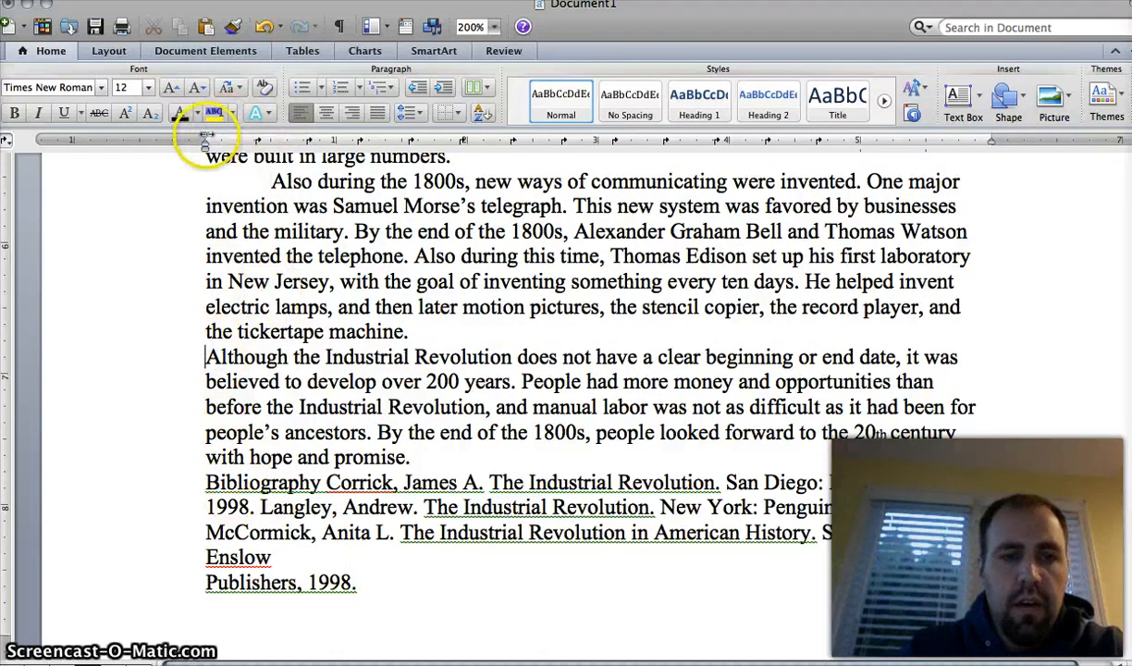
pyautogui.moveTo(206, 139); pyautogui.dragTo(270, 139)
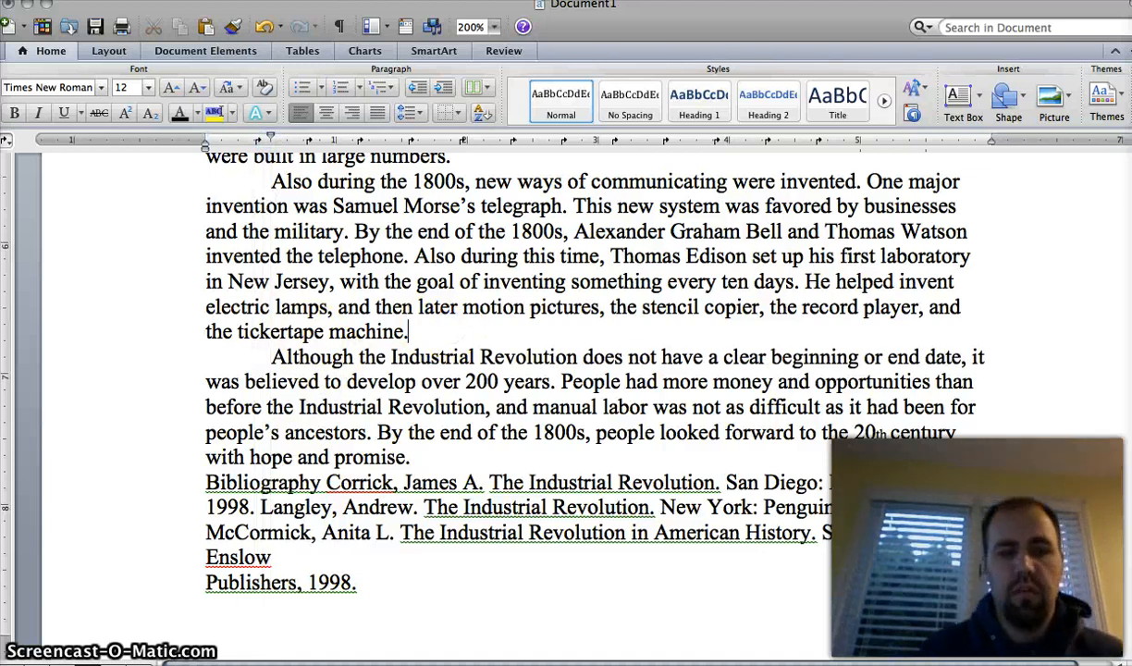
pyautogui.click(428, 456)
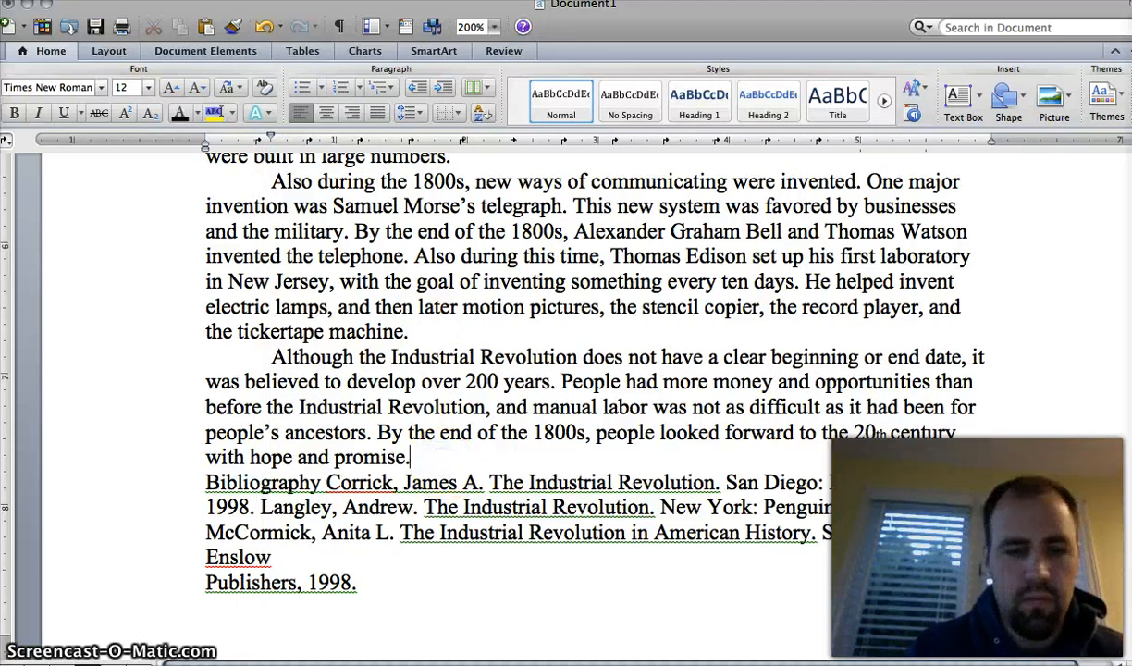
pyautogui.press('Return')
# - Set the line spacing of all body paragraphs, from "Before the Industrial Revolution" to the blank line before the Bibliography, to Double
pyautogui.scroll(10, 427, 455)
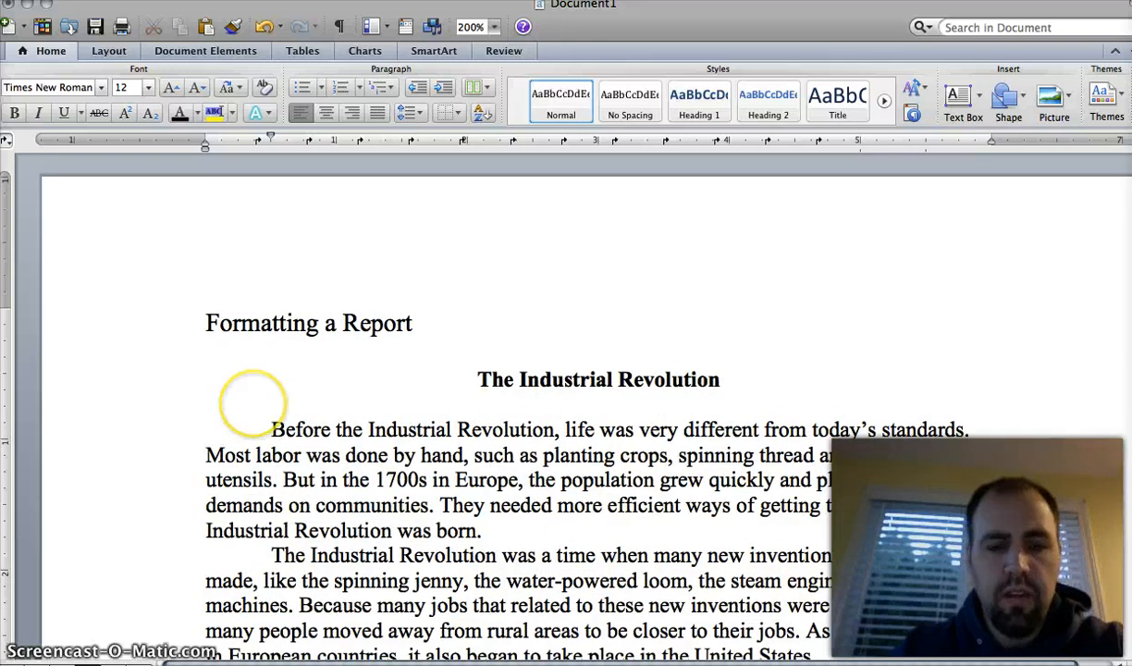
pyautogui.scroll(-1, 246, 398)
pyautogui.scroll(-1, 252, 398)
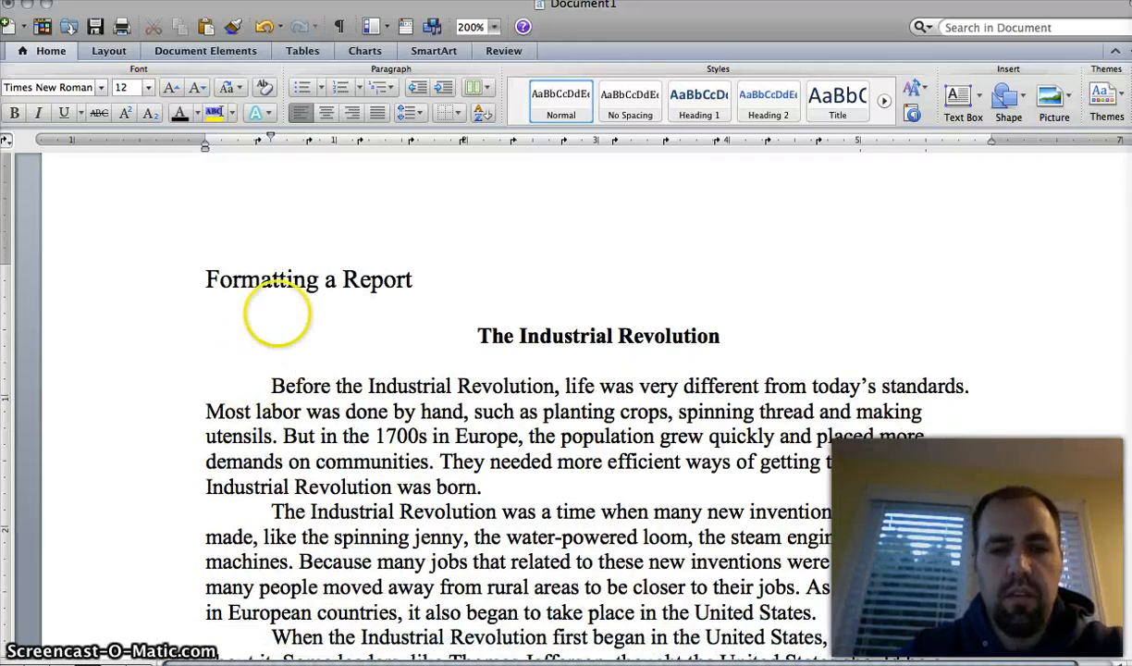
pyautogui.moveTo(263, 386); pyautogui.dragTo(545, 432)
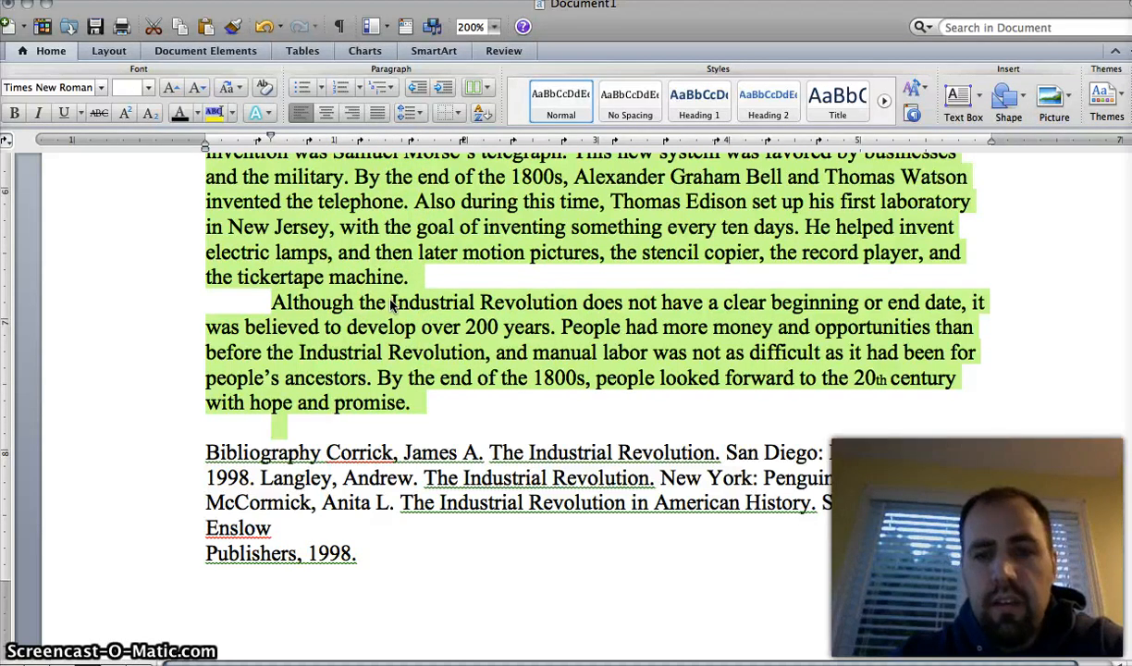
pyautogui.scroll(15, 391, 306)
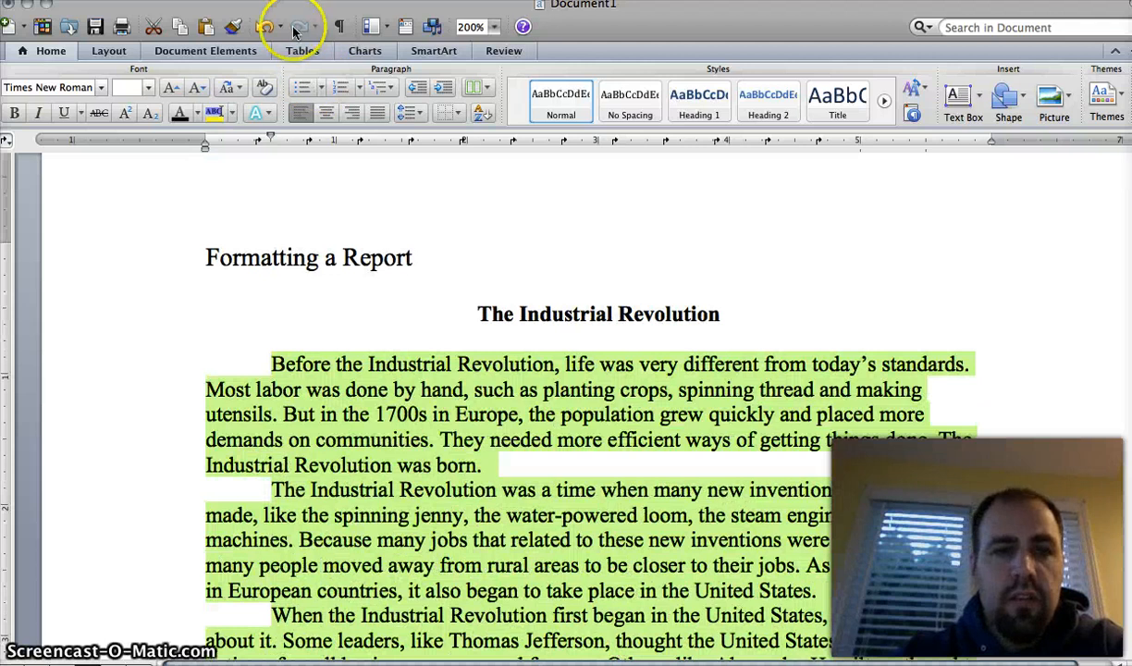
pyautogui.click(286, 0)
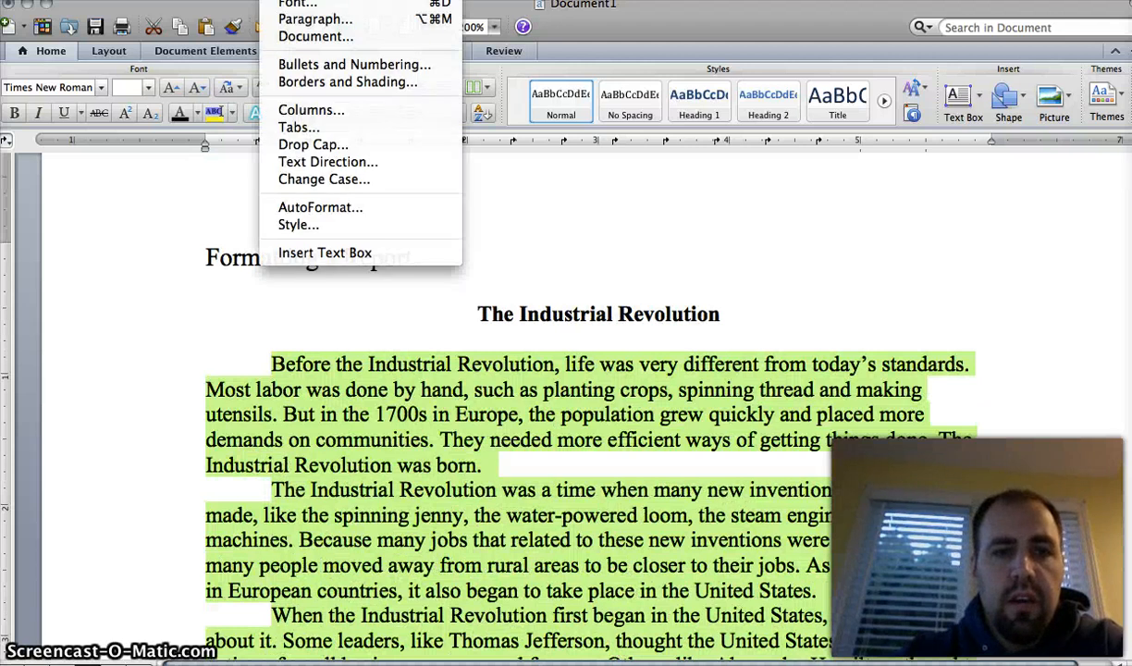
pyautogui.click(310, 18)
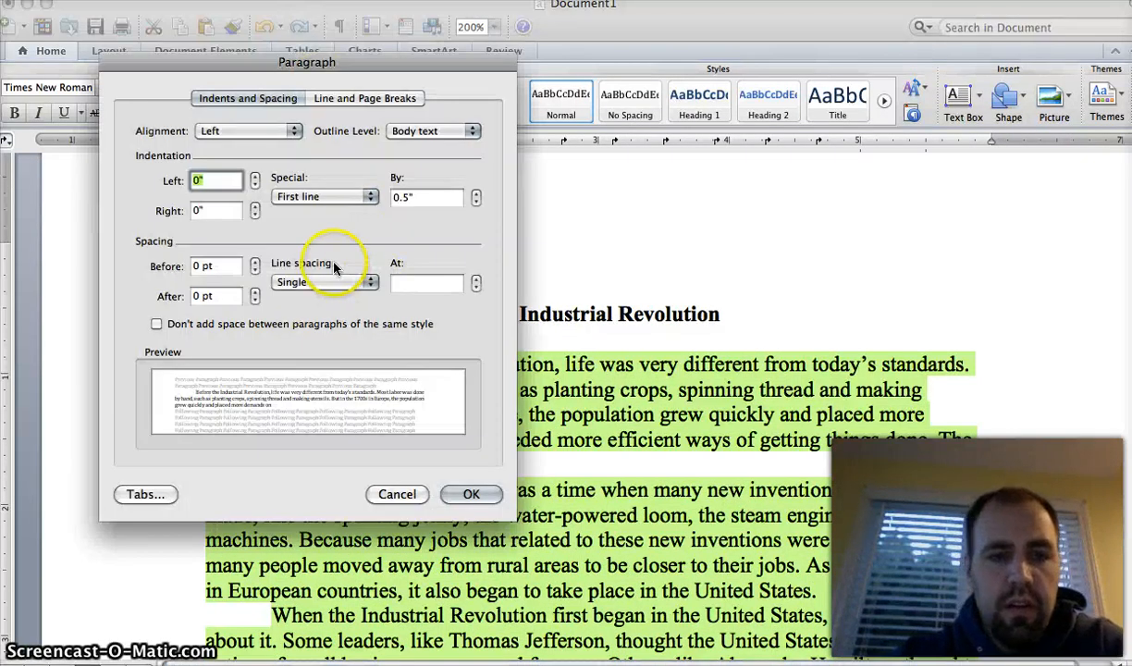
pyautogui.click(373, 283)
pyautogui.click(323, 307)
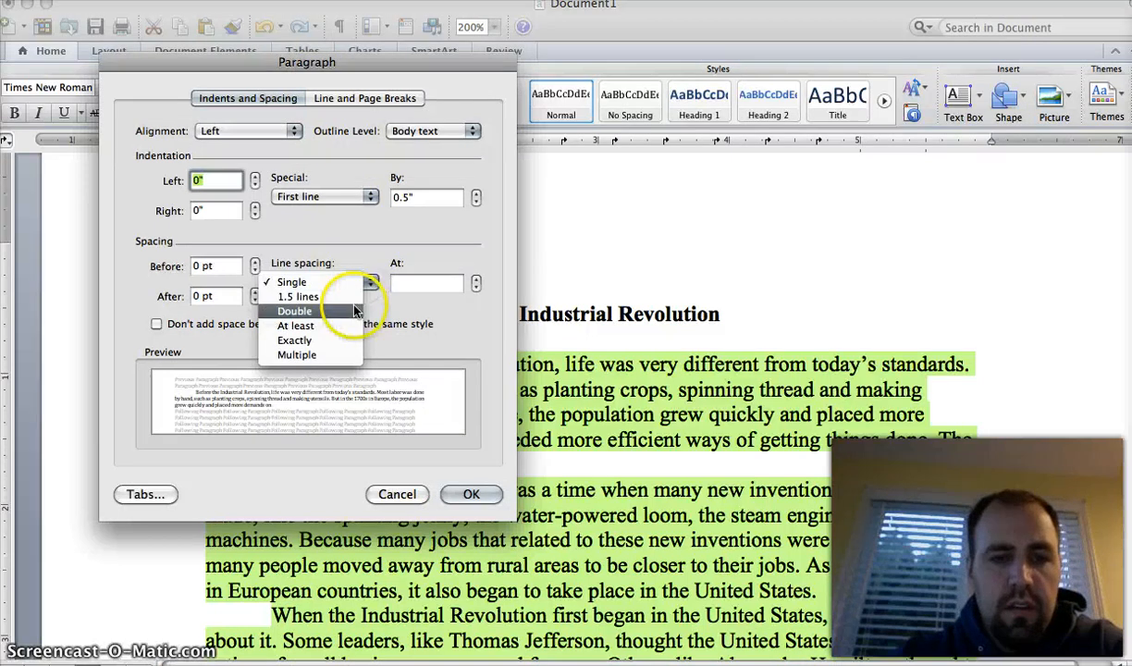
pyautogui.click(446, 494)
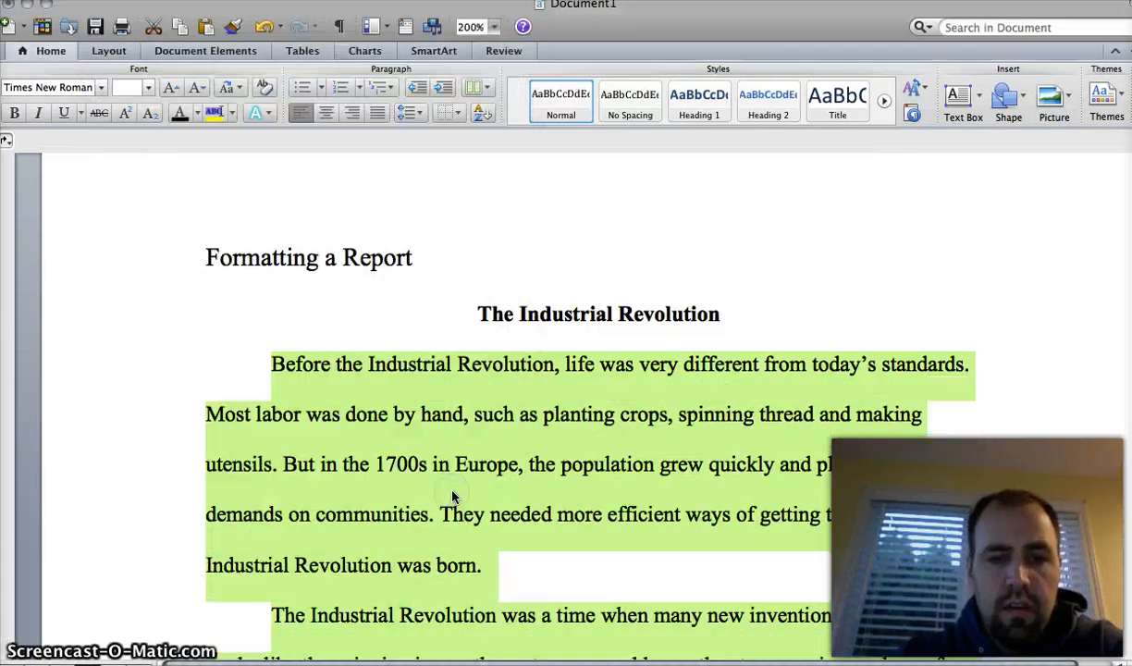
# - Review the line spacing of the body text down to the Bibliography and clear the selection
pyautogui.scroll(-10, 453, 498)
pyautogui.scroll(-15, 454, 498)
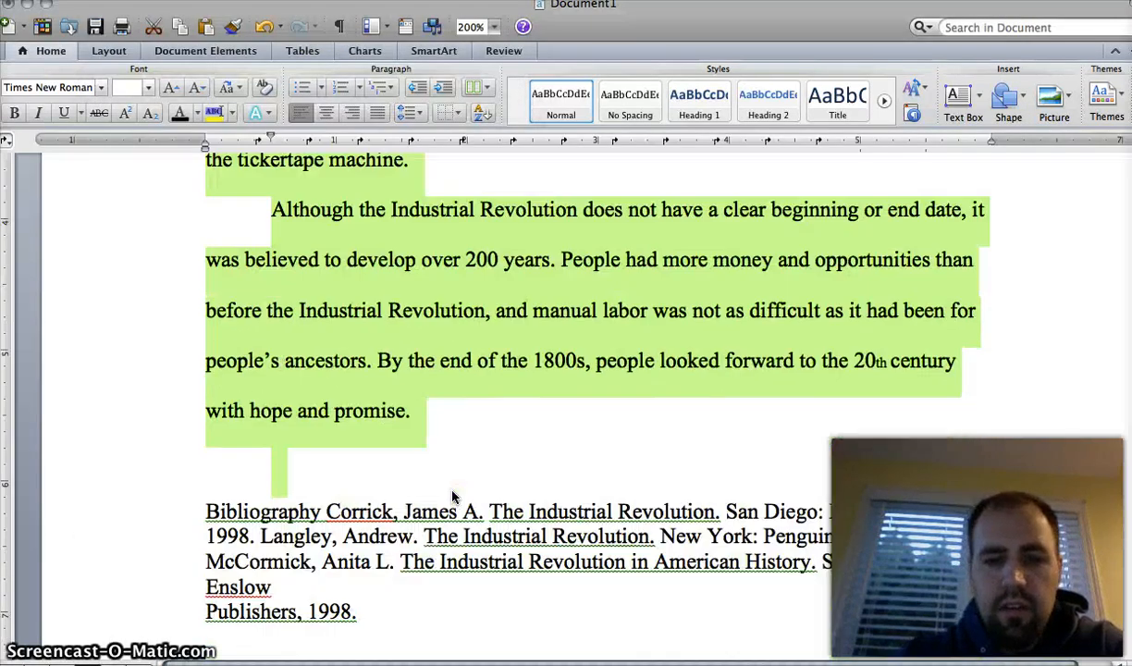
pyautogui.scroll(20, 453, 498)
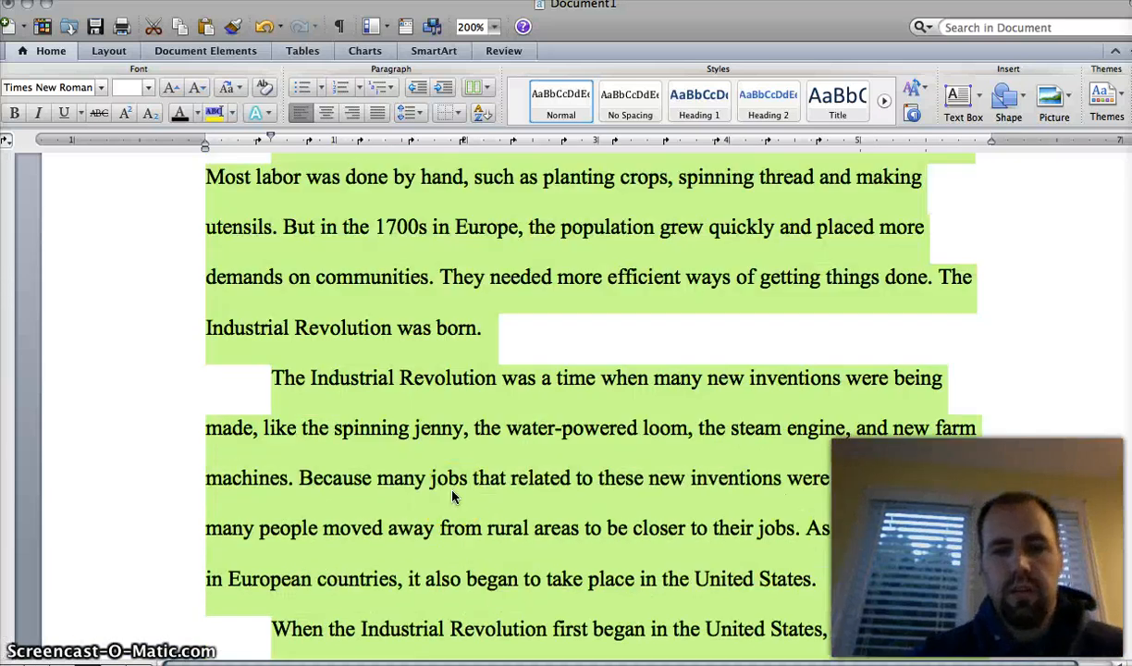
pyautogui.click(453, 502)
pyautogui.scroll(3, 451, 500)
pyautogui.click(390, 347)
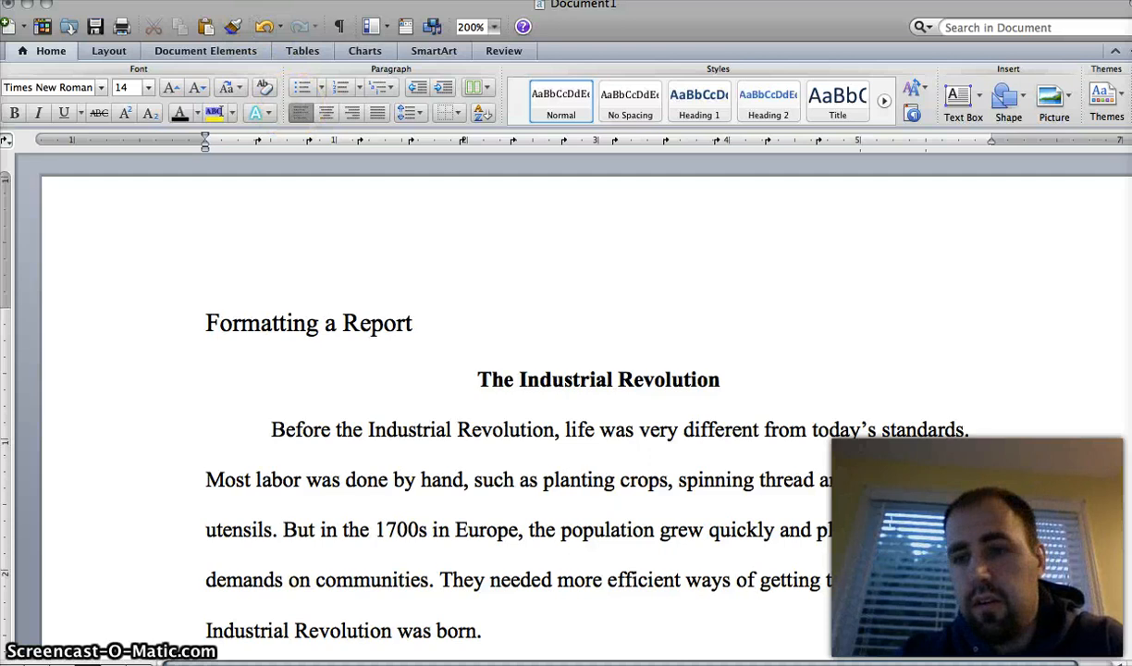
# - Open the document's header for editing and right-align its text
pyautogui.click(180, 0)
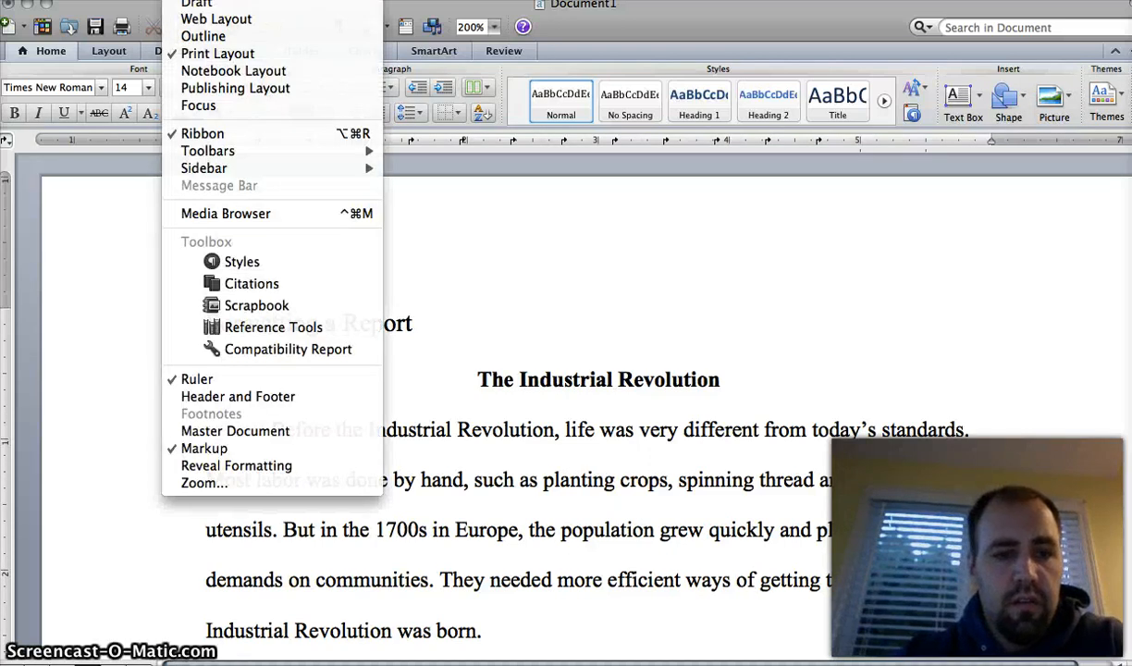
pyautogui.click(220, 398)
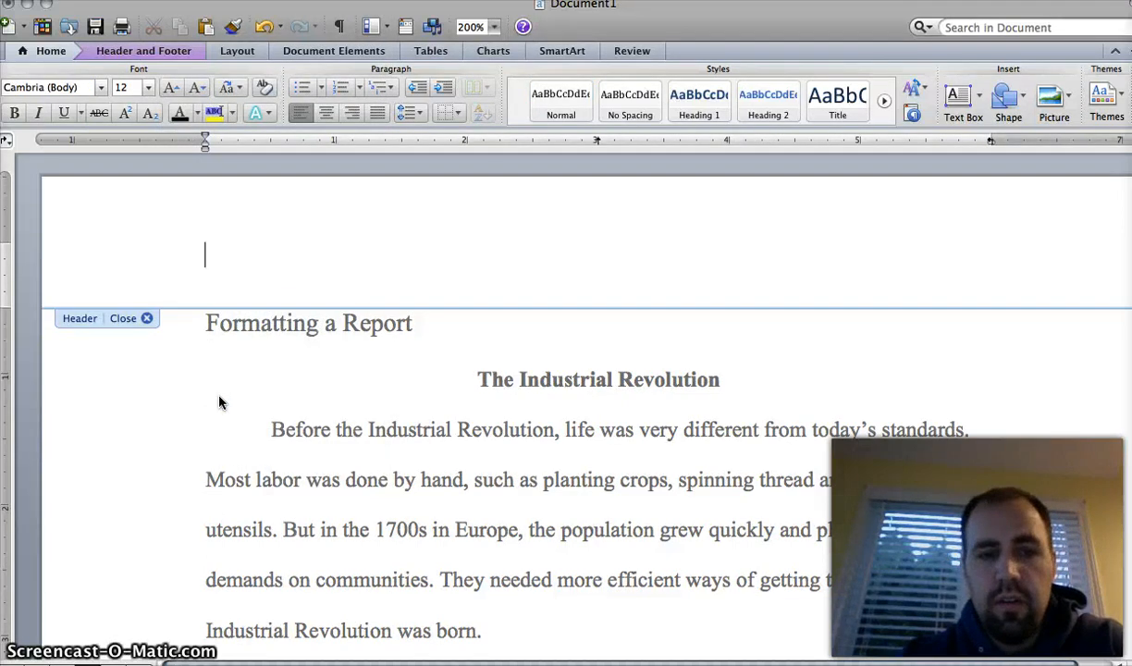
pyautogui.click(290, 370)
pyautogui.click(294, 240)
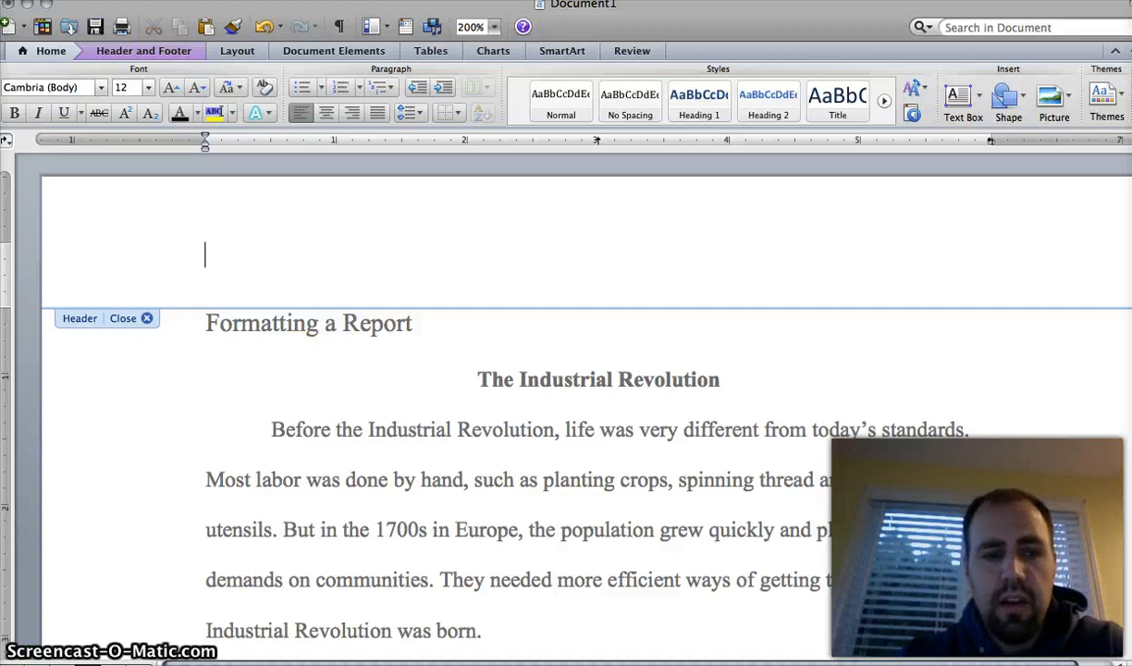
pyautogui.click(355, 113)
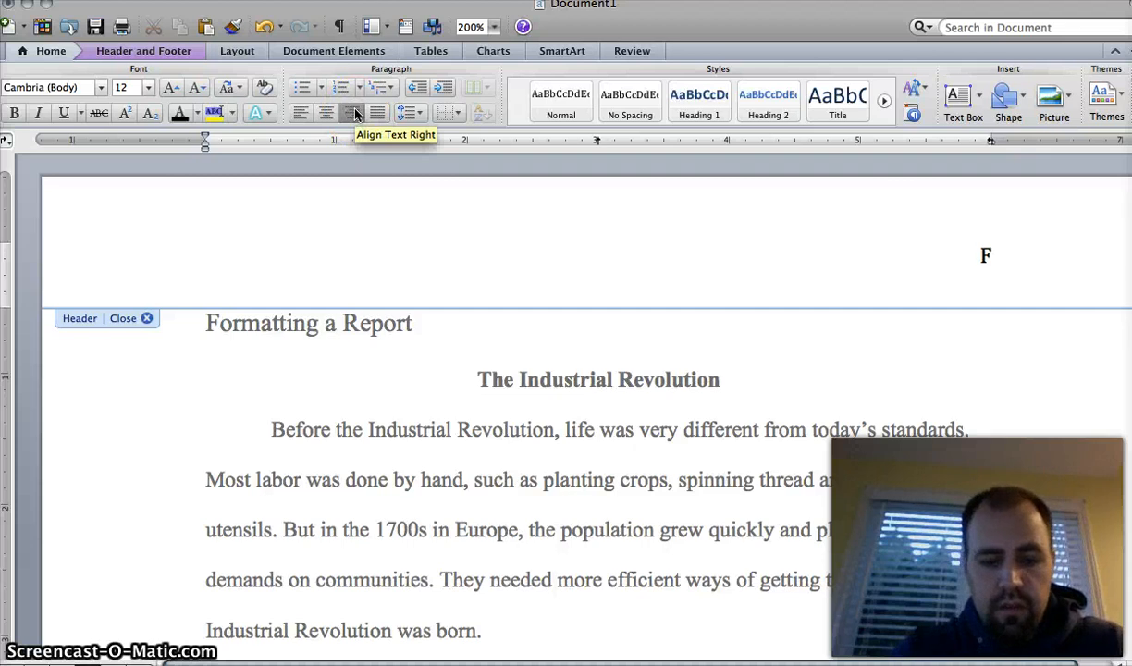
# - Enter "Formatted by:" followed by the formatter's name in the header and add a second line with the titled name
pyautogui.write('For')
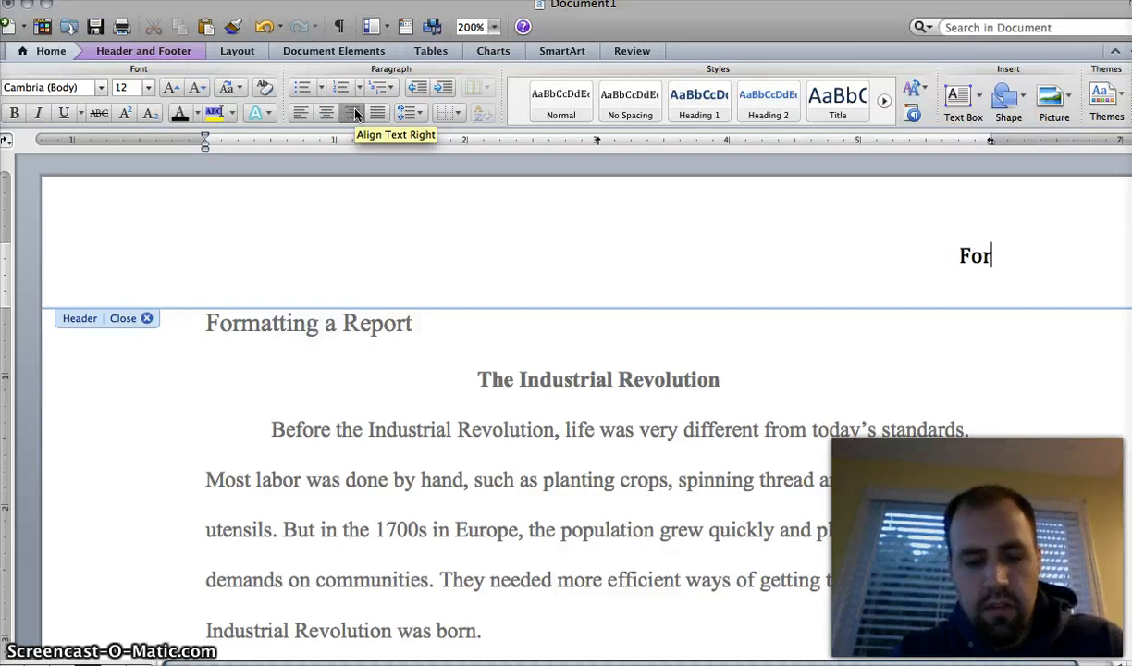
pyautogui.write('matt')
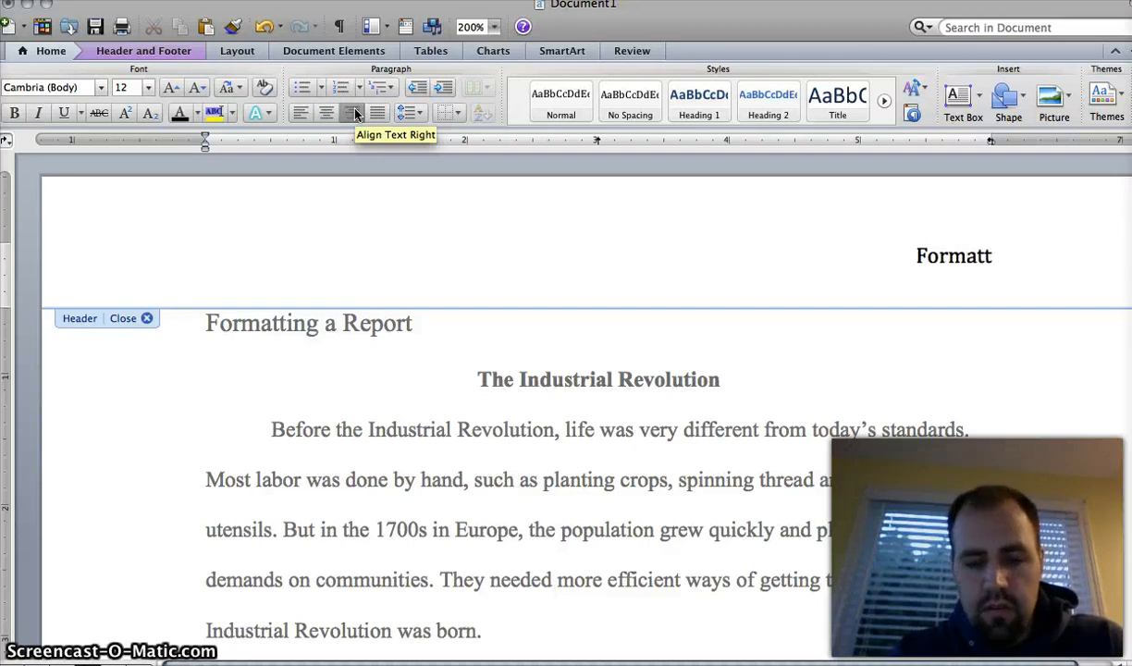
pyautogui.write('ed ')
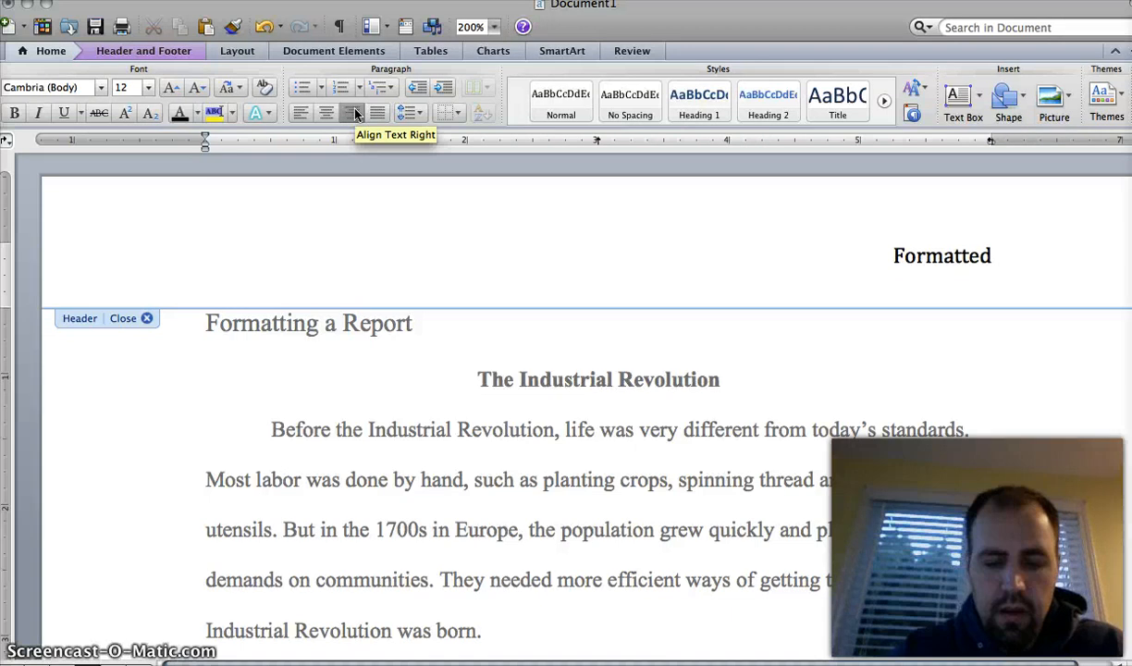
pyautogui.write('by:')
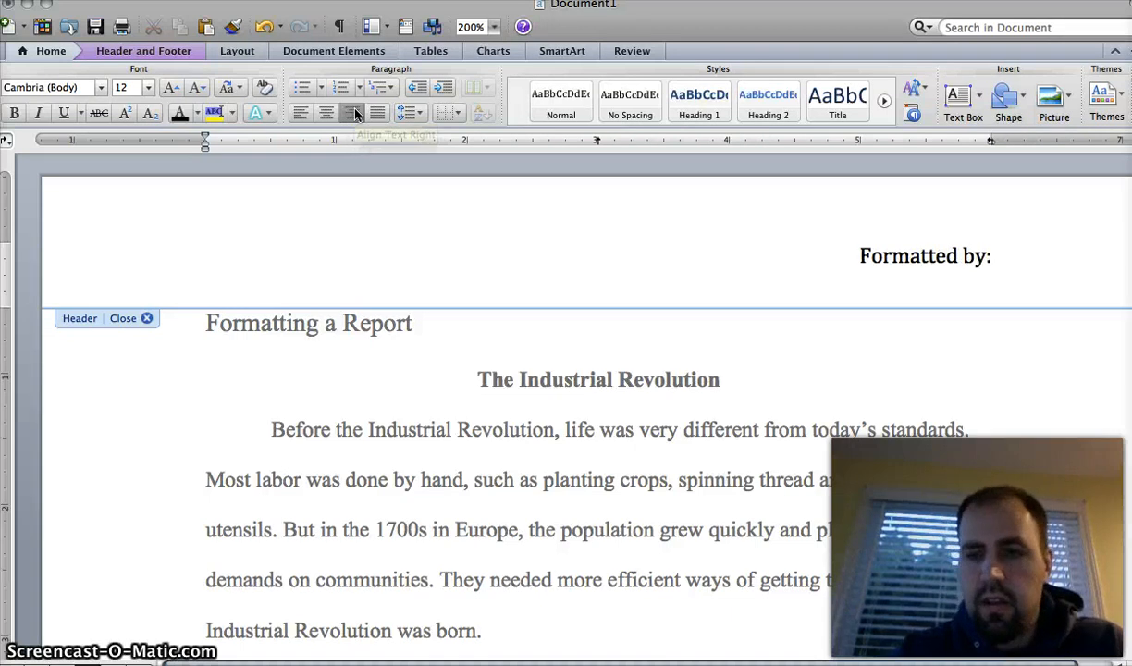
pyautogui.write(' M')
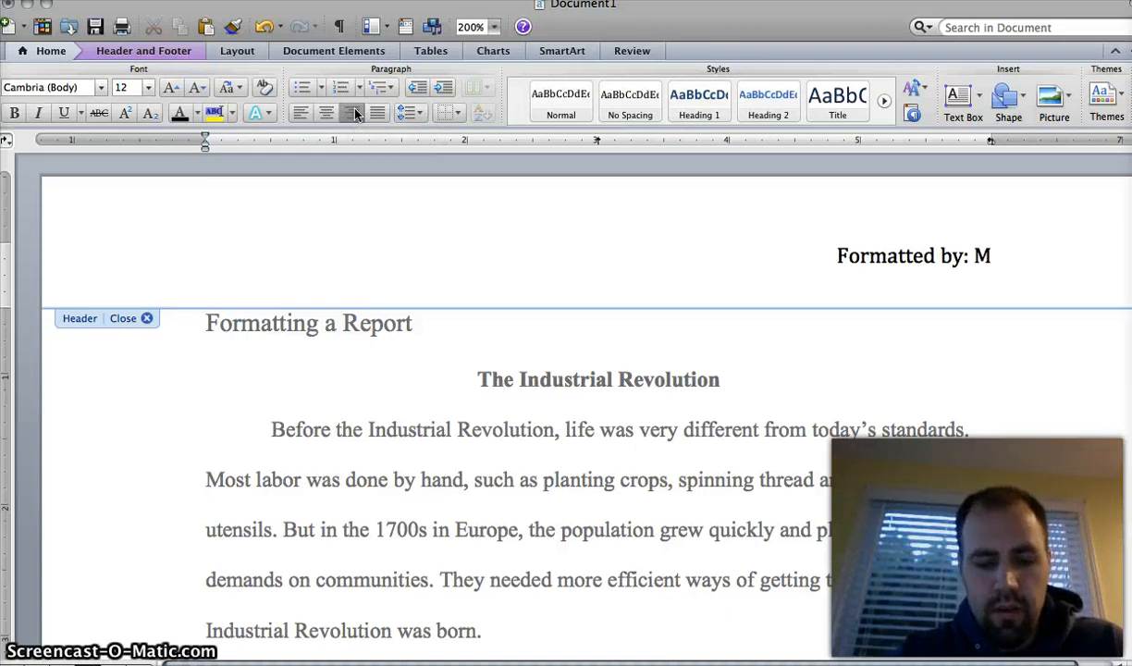
pyautogui.write('rBaker')
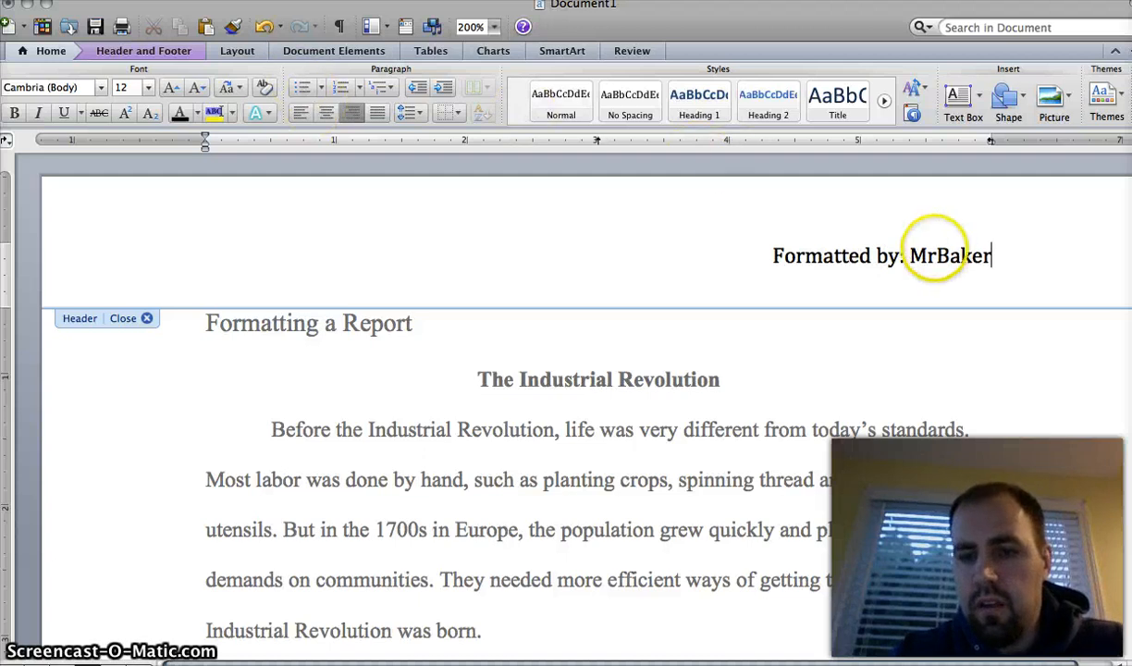
pyautogui.click(936, 255)
pyautogui.write('.')
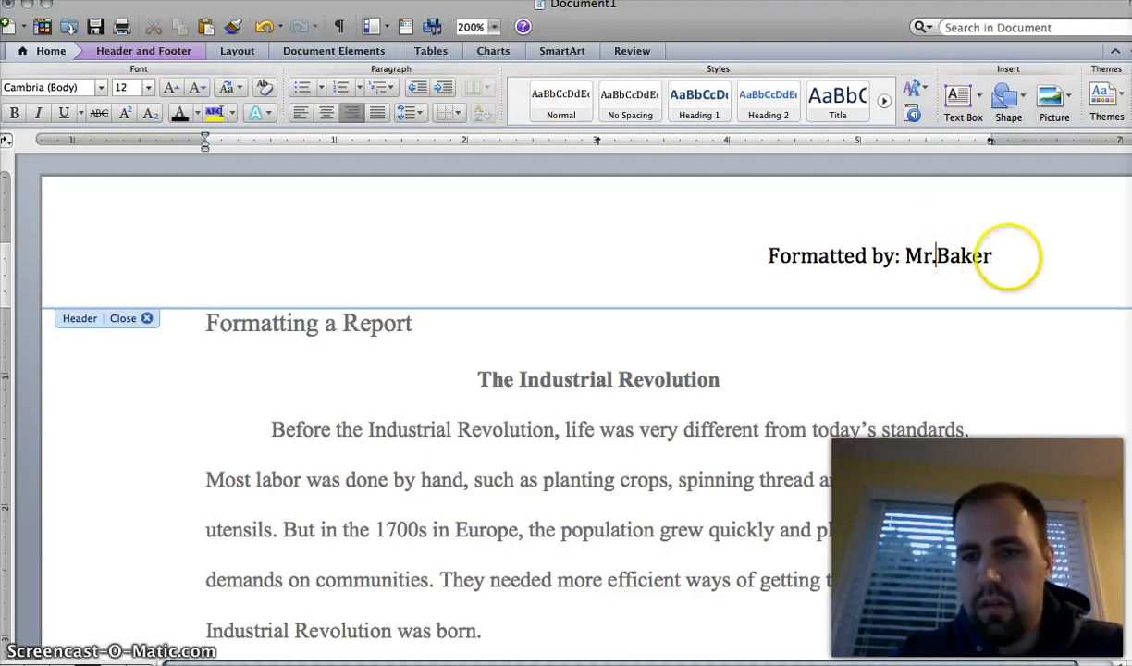
pyautogui.click(1021, 259)
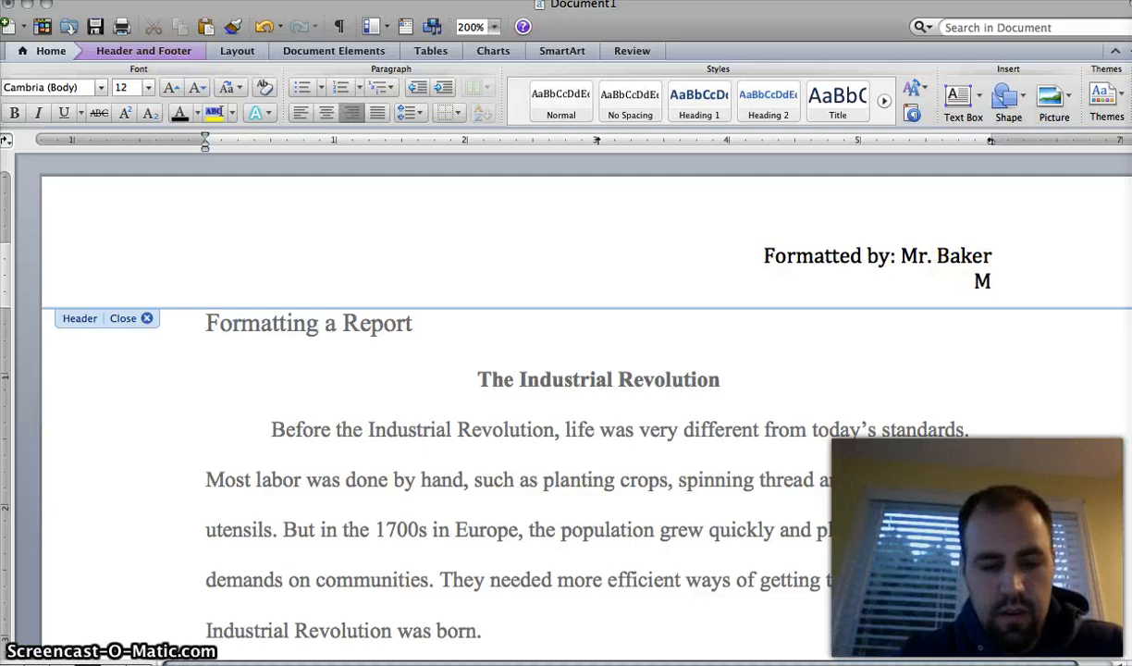
pyautogui.write('Mr. Baker')
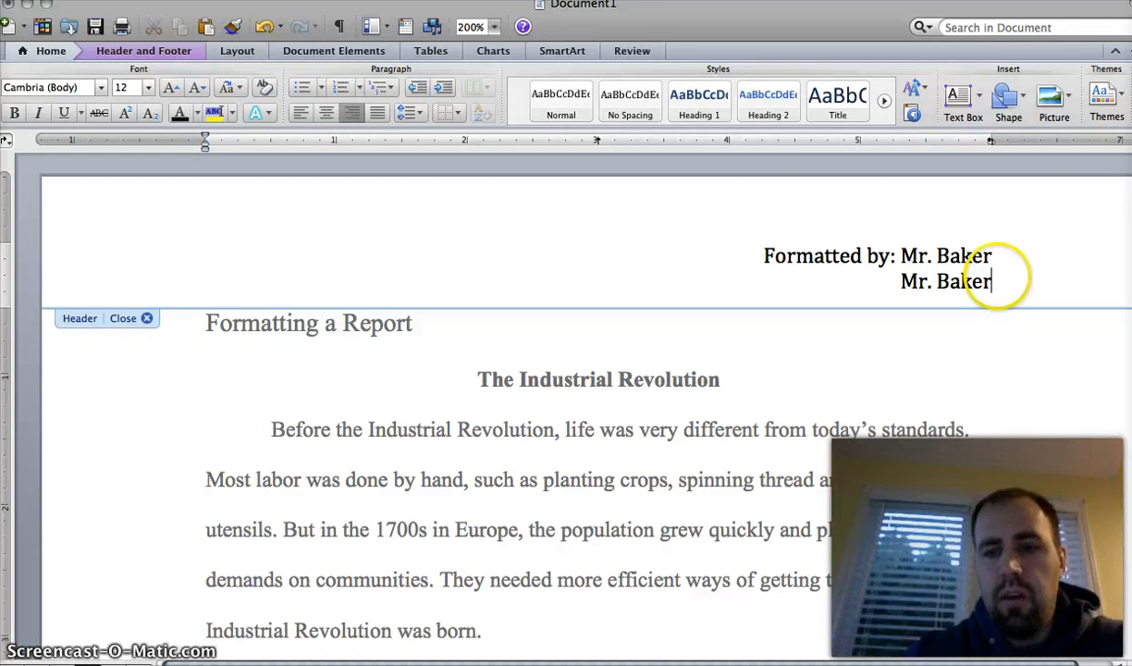
# - Format both header lines as 10 pt italic
pyautogui.click(999, 278)
pyautogui.moveTo(999, 278); pyautogui.dragTo(764, 255)
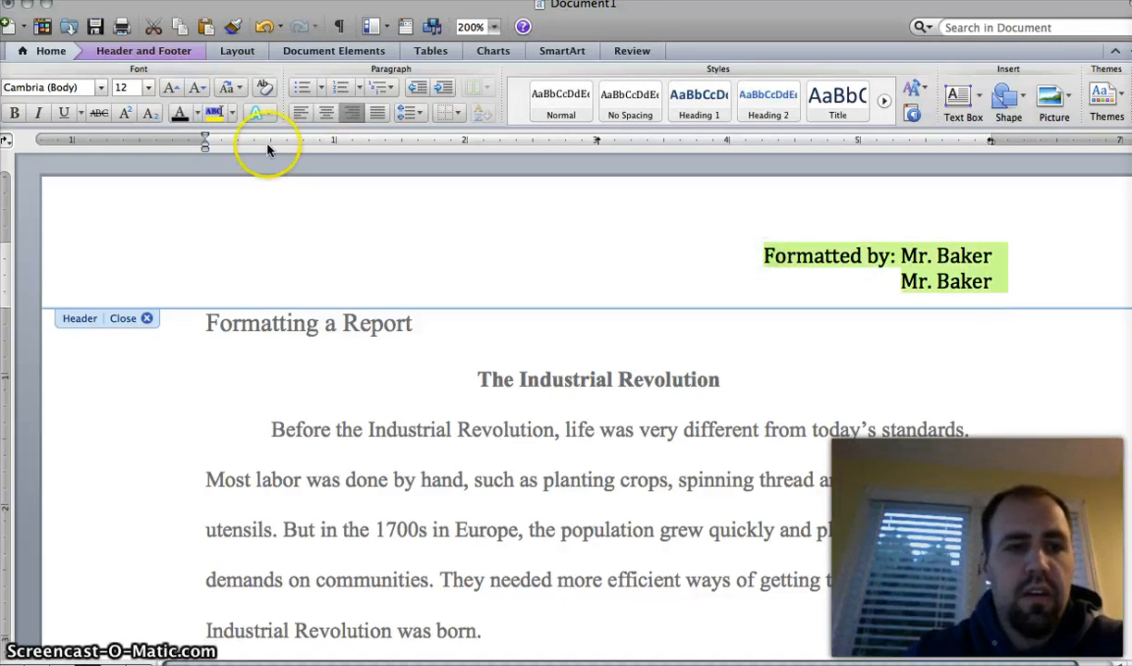
pyautogui.click(147, 87)
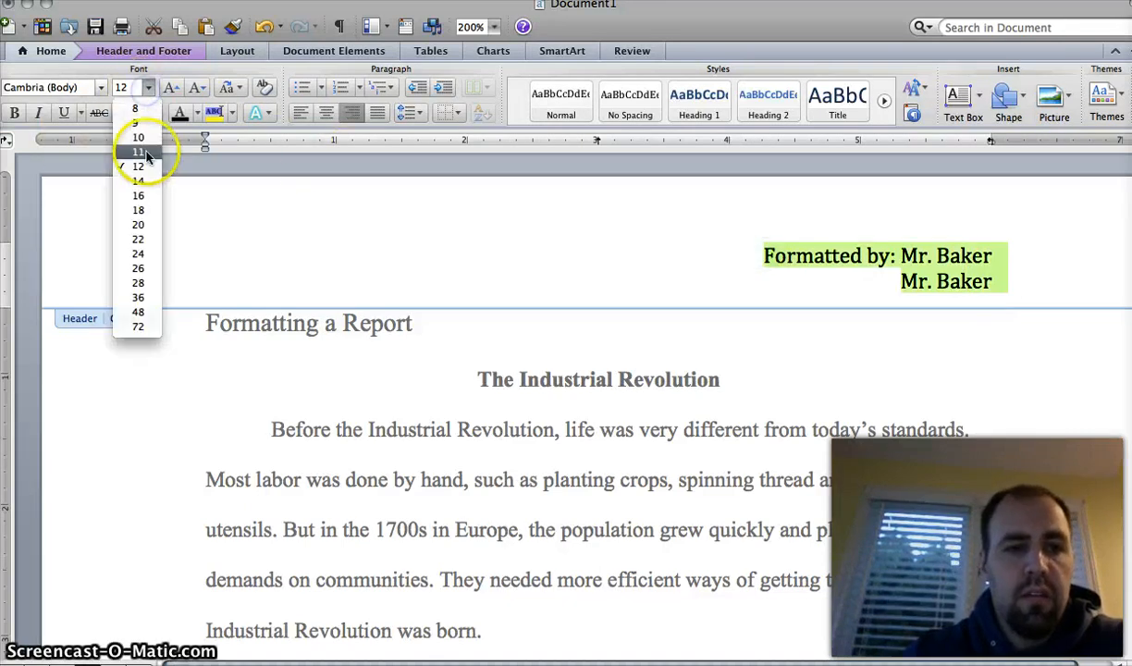
pyautogui.click(141, 136)
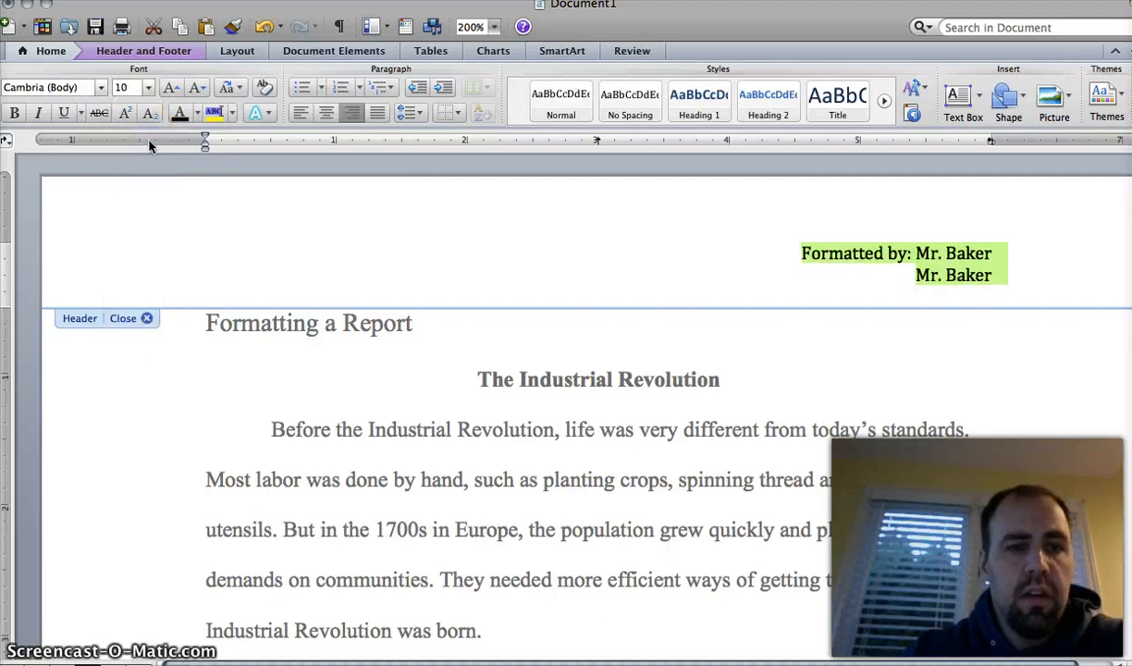
pyautogui.click(39, 115)
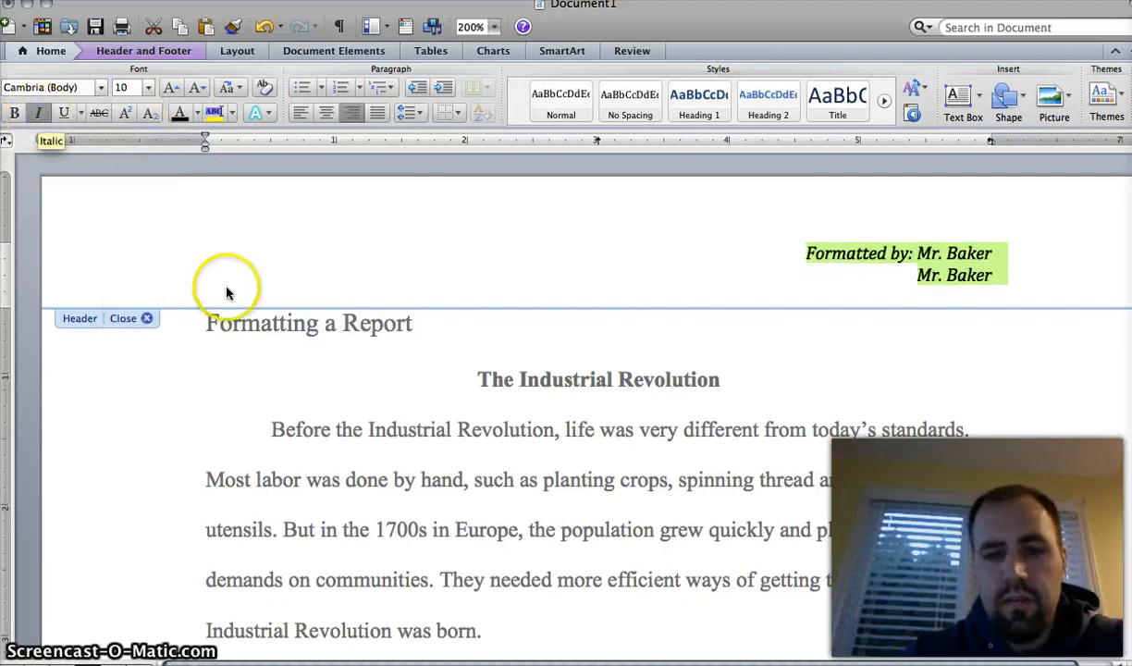
# - Place the cursor in the footer of the page before the Steamboats text and right-align it
pyautogui.scroll(-10, 227, 293)
pyautogui.scroll(-10, 226, 293)
pyautogui.scroll(3, 227, 293)
pyautogui.scroll(-8, 226, 293)
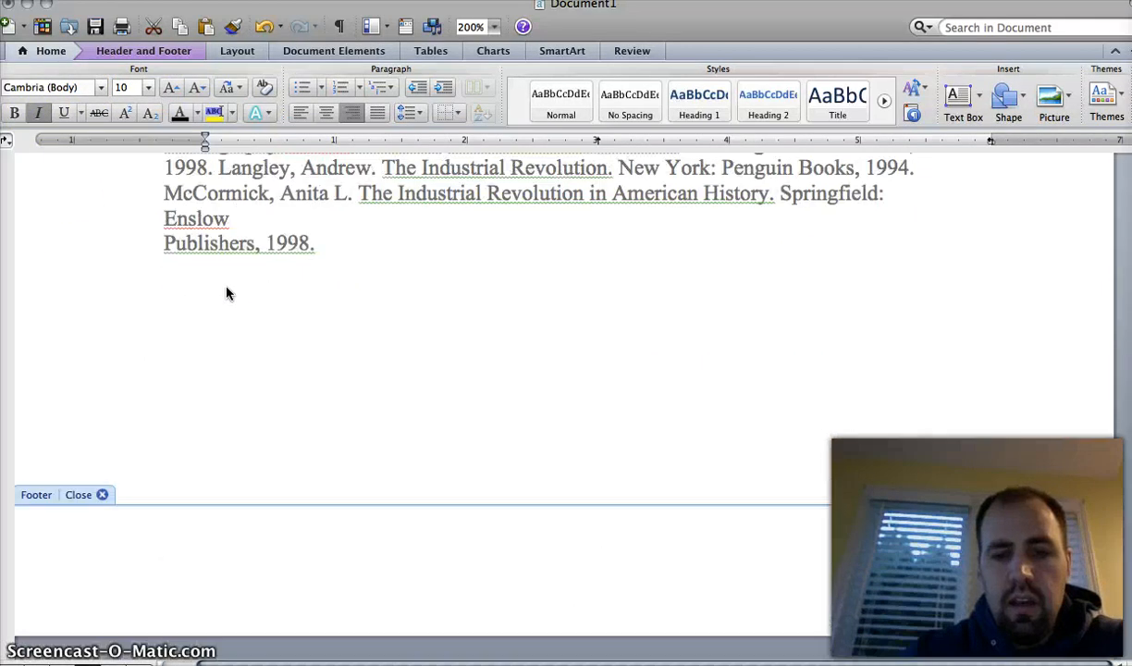
pyautogui.scroll(-2, 227, 294)
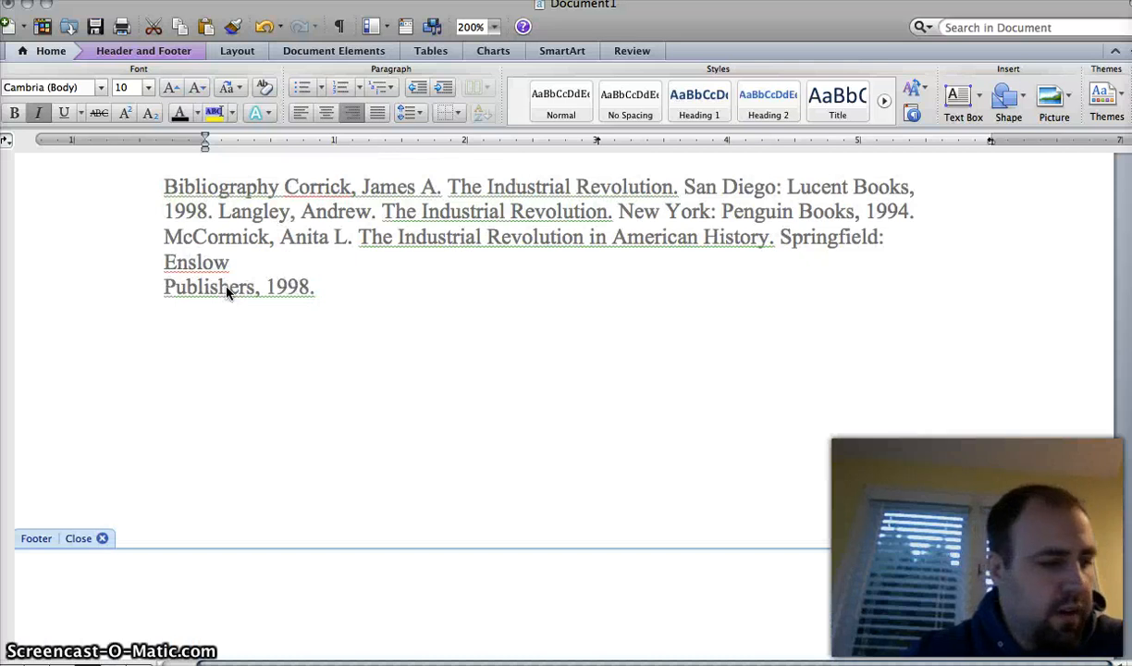
pyautogui.scroll(10, 226, 294)
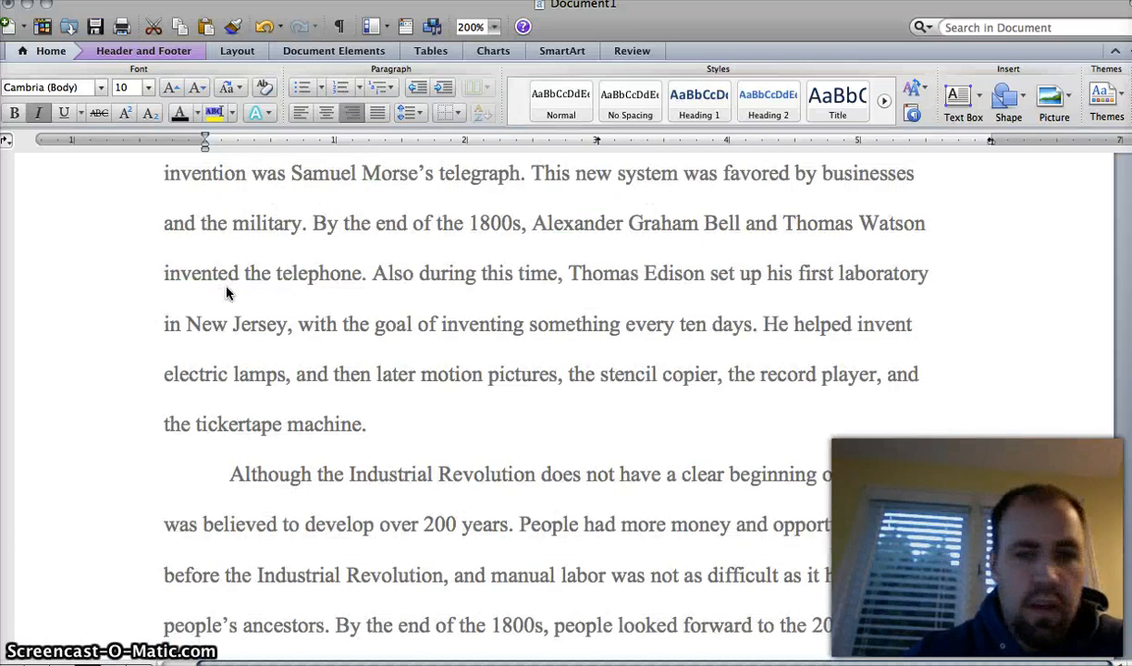
pyautogui.click(235, 278)
pyautogui.scroll(2, 235, 277)
pyautogui.scroll(15, 555, 324)
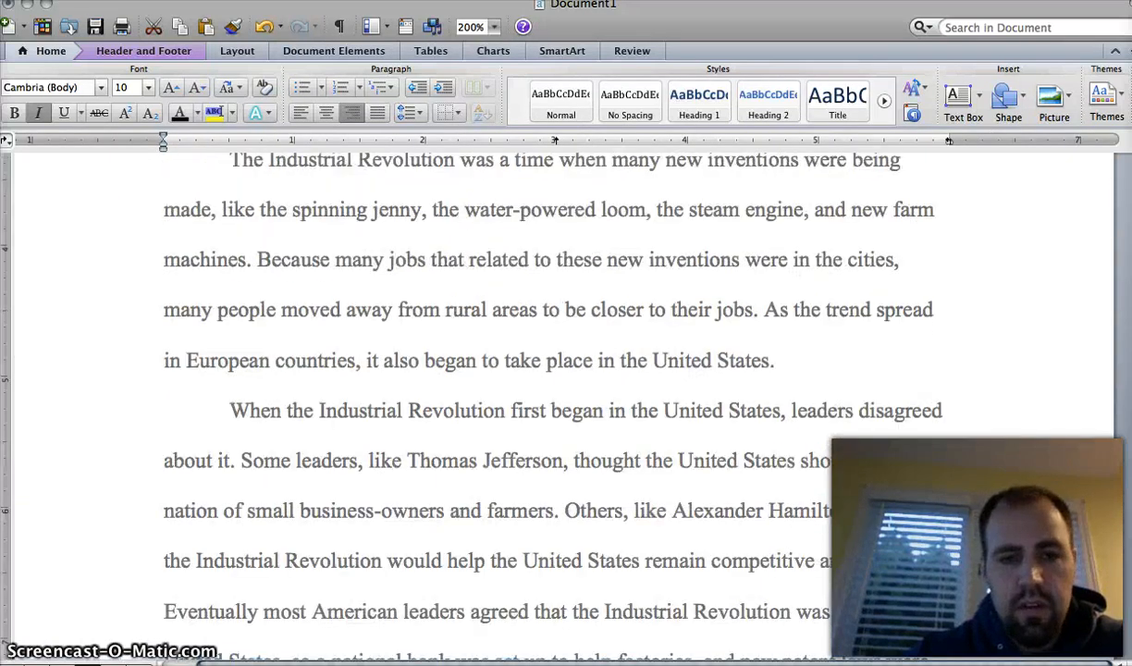
pyautogui.scroll(-12, 555, 323)
pyautogui.scroll(-7, 576, 372)
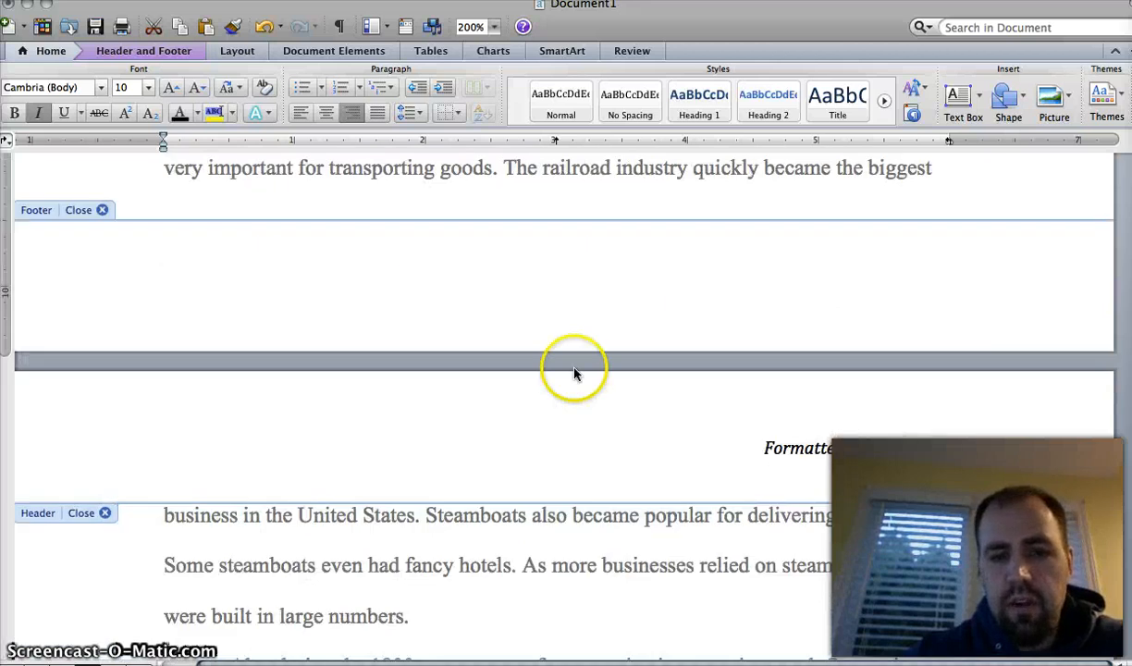
pyautogui.click(739, 285)
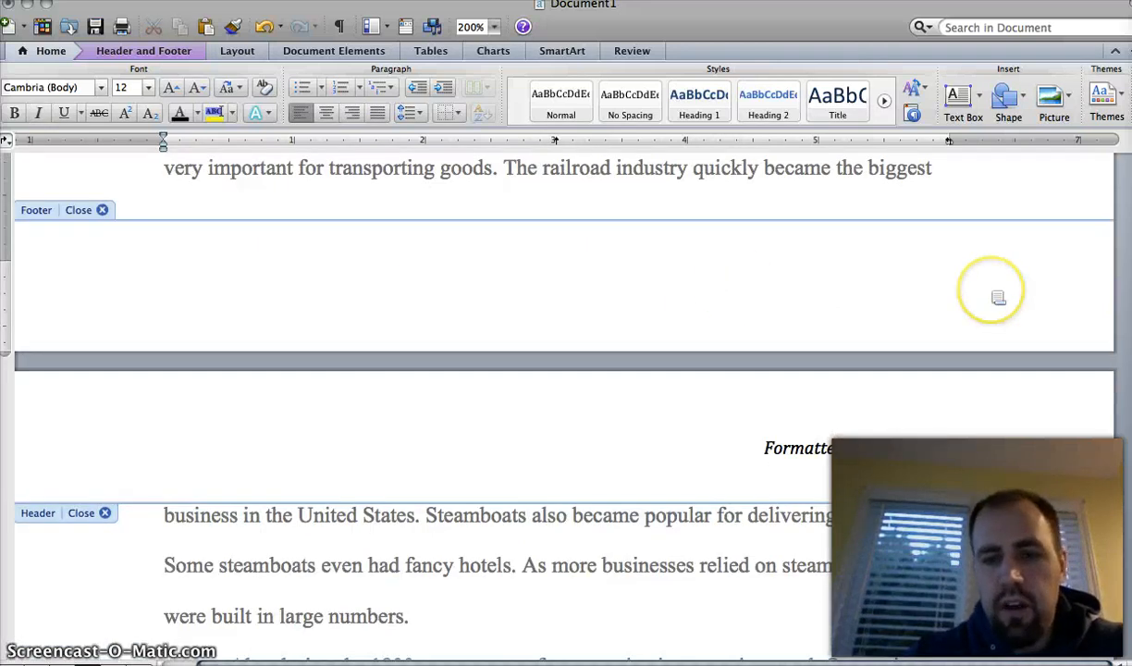
pyautogui.click(359, 113)
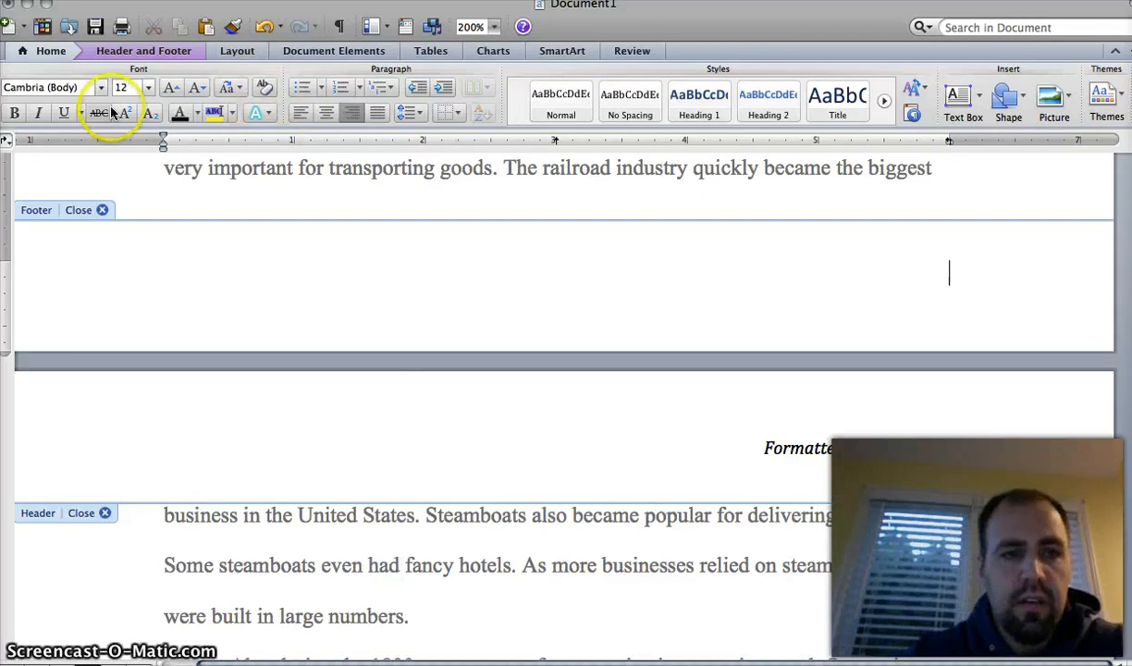
# - Set the footer text to 10 pt italic and enter the date 10.26.13
pyautogui.click(148, 87)
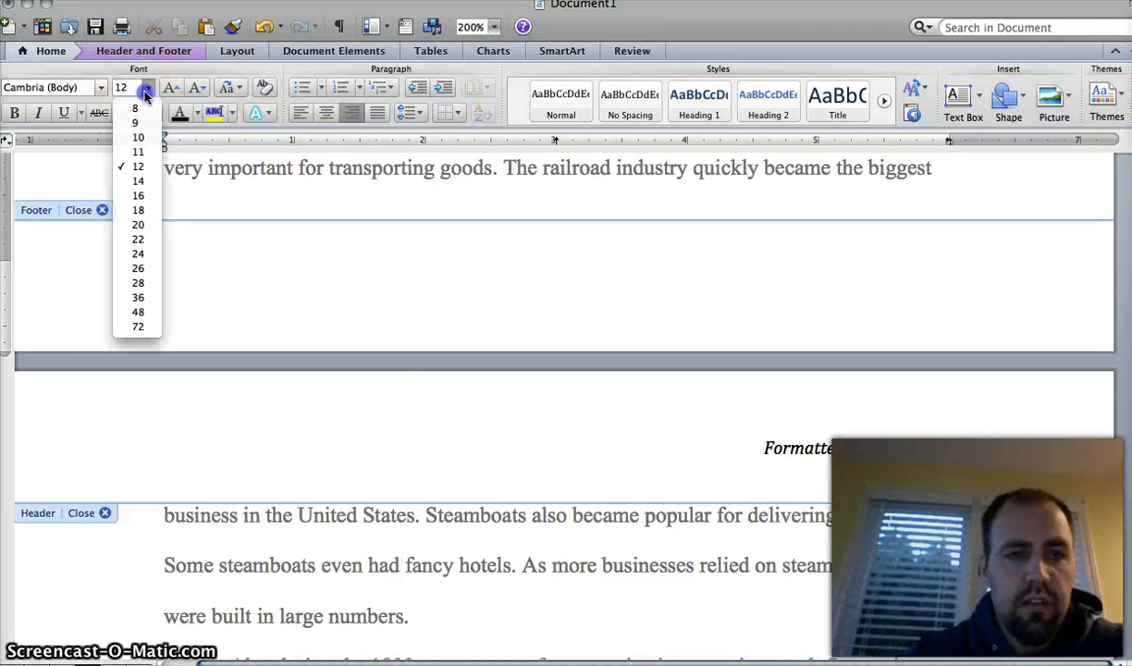
pyautogui.click(138, 138)
pyautogui.click(38, 113)
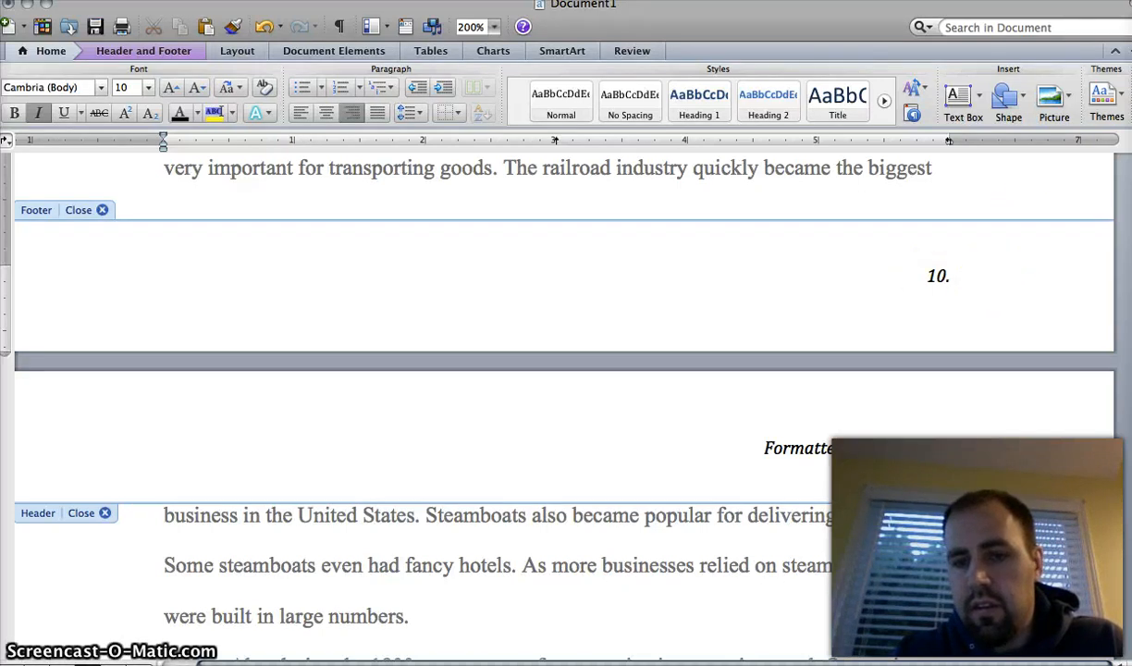
pyautogui.write('2')
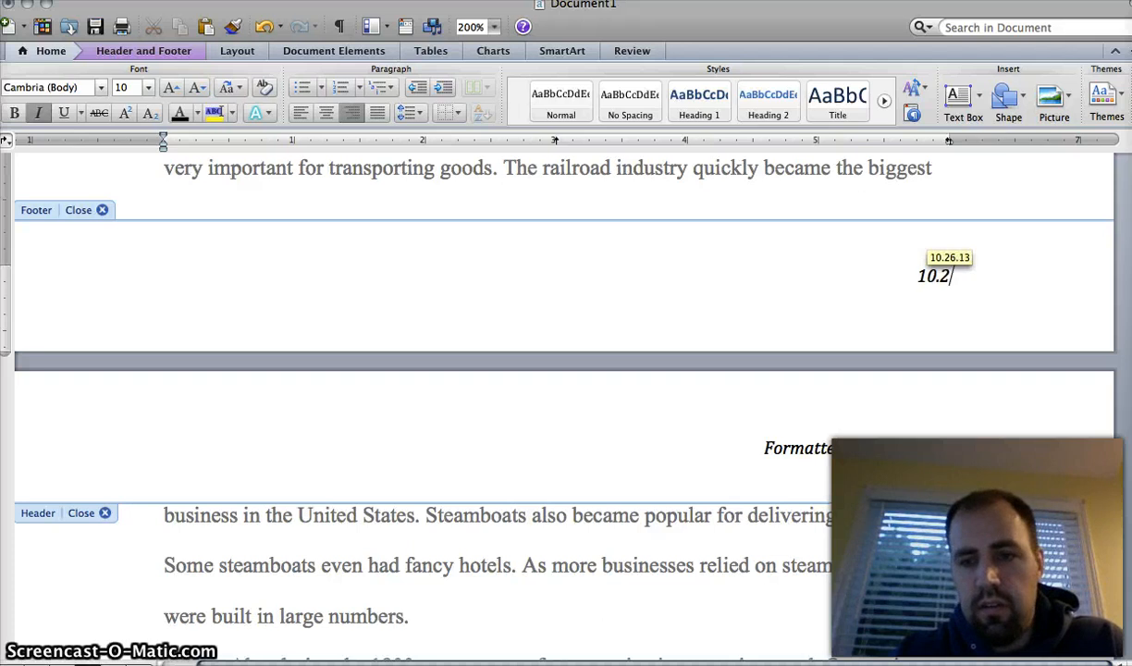
pyautogui.write('6.')
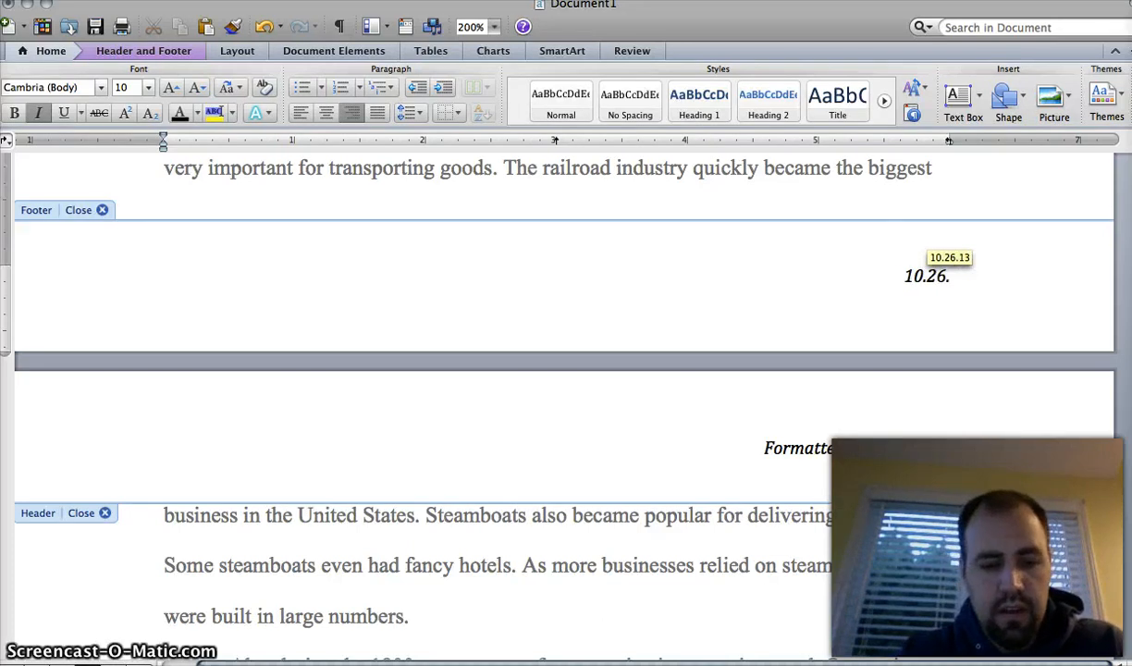
pyautogui.write('13')
# - Insert page numbers at the bottom of the page with Center alignment, keeping the number shown on the first page
pyautogui.scroll(10, 922, 329)
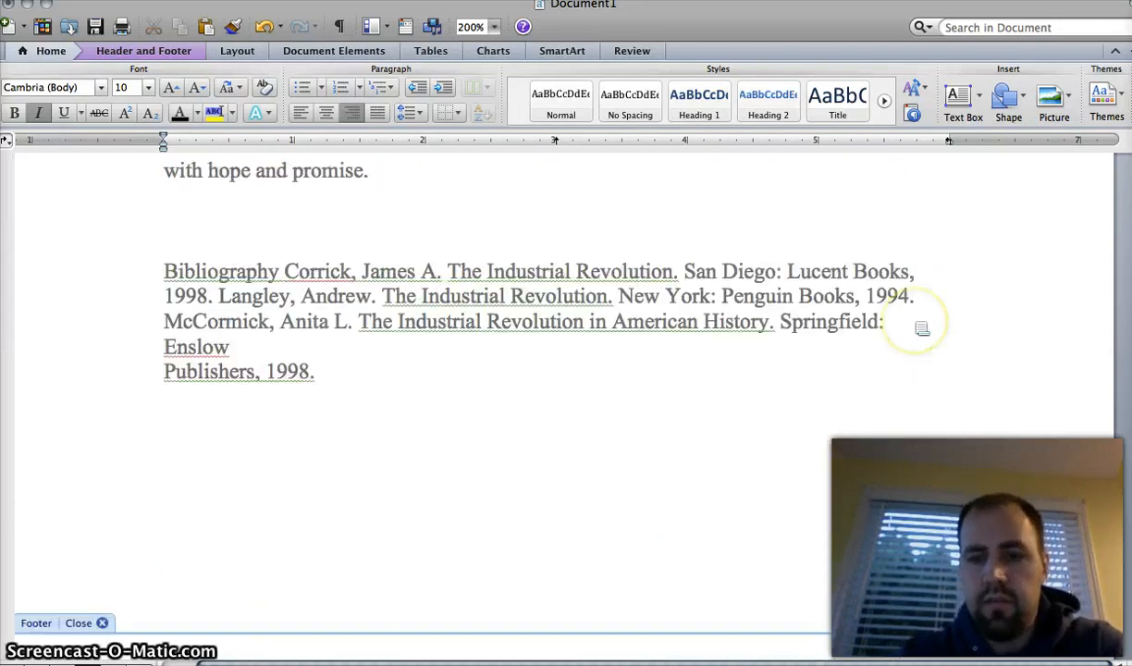
pyautogui.scroll(-3, 922, 328)
pyautogui.scroll(20, 923, 329)
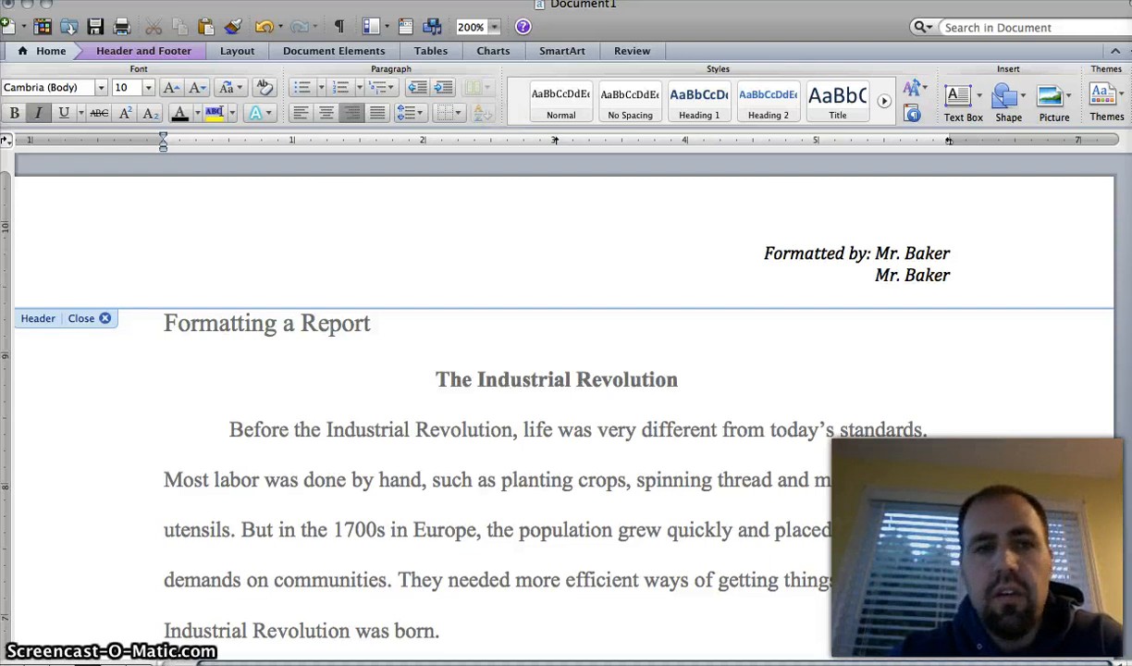
pyautogui.click(227, 0)
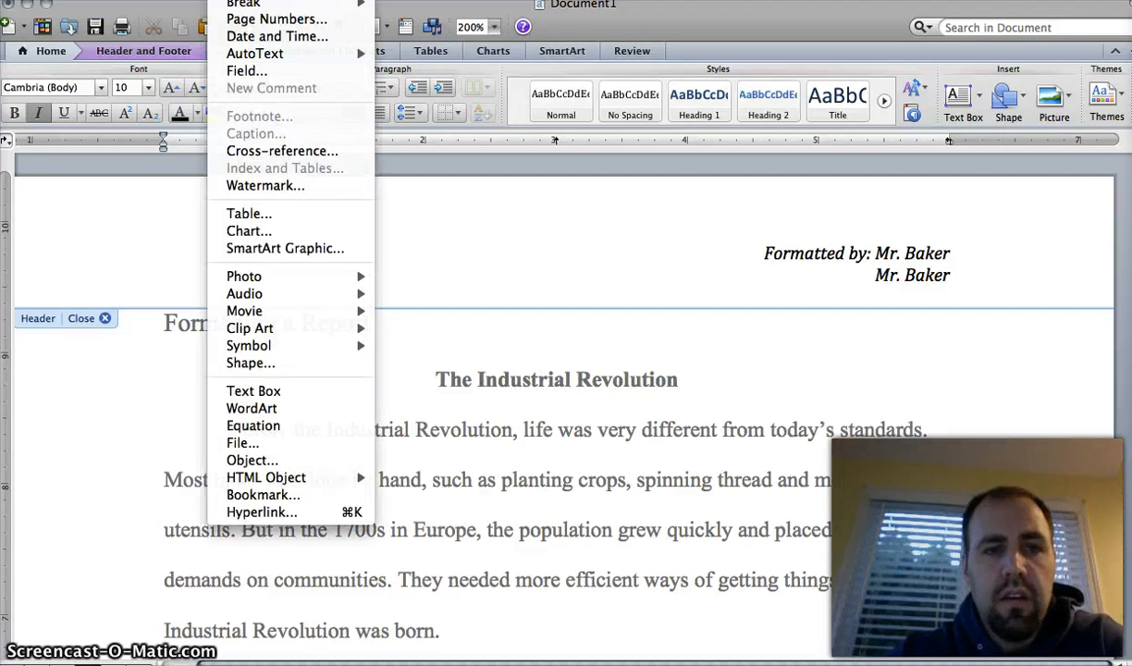
pyautogui.click(247, 18)
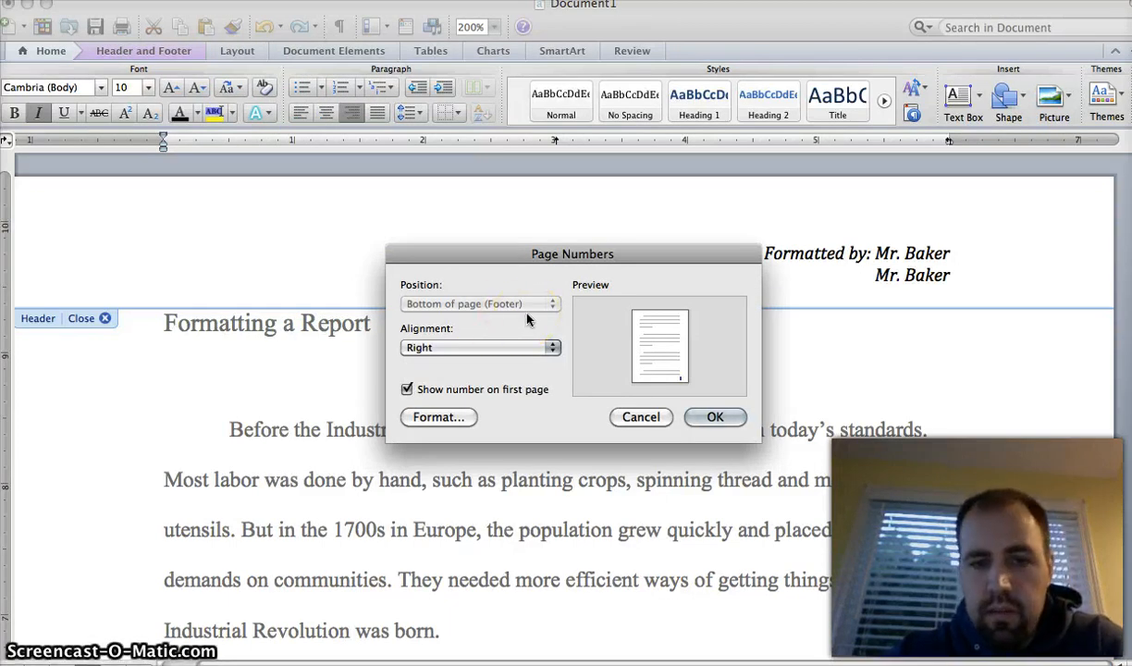
pyautogui.click(552, 347)
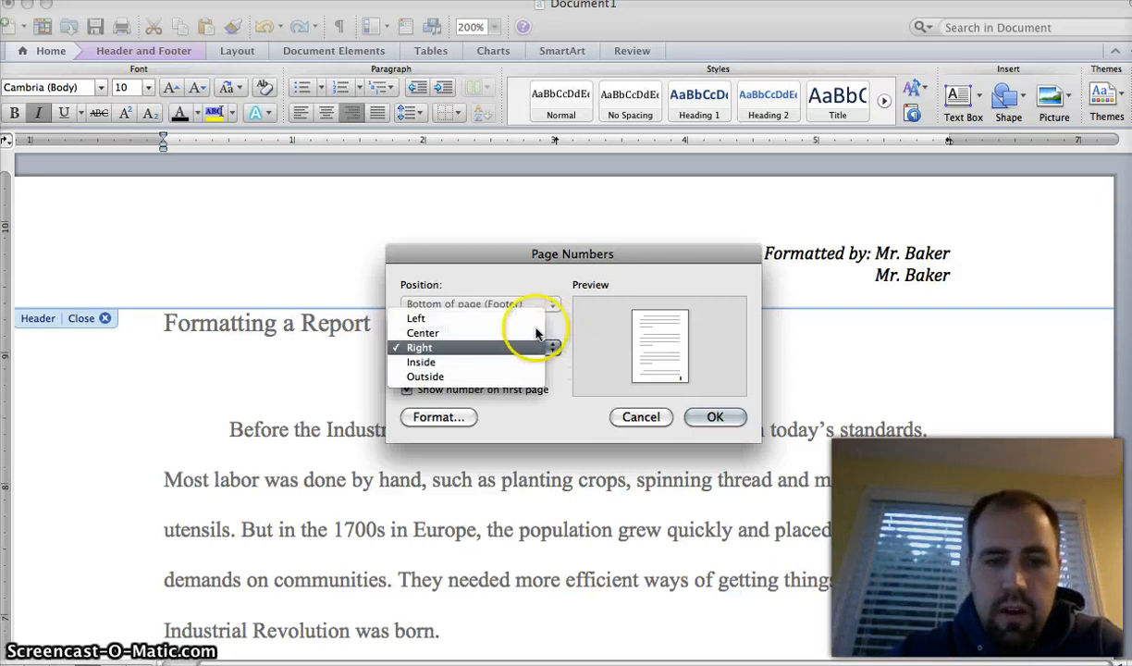
pyautogui.click(528, 332)
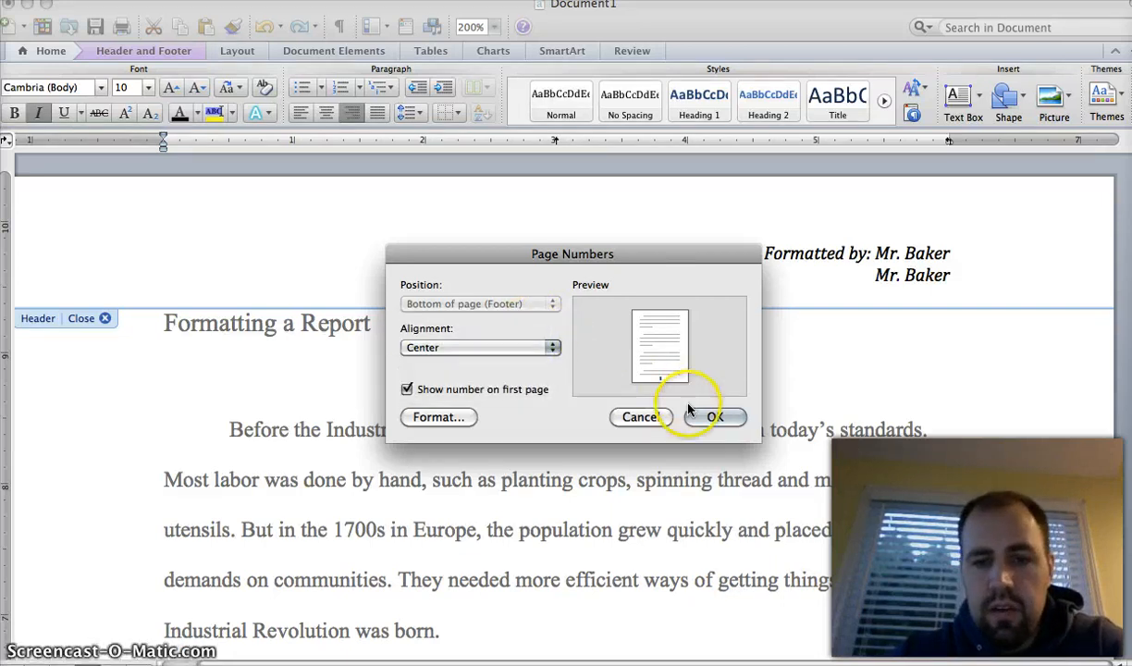
pyautogui.click(715, 417)
pyautogui.scroll(-15, 701, 419)
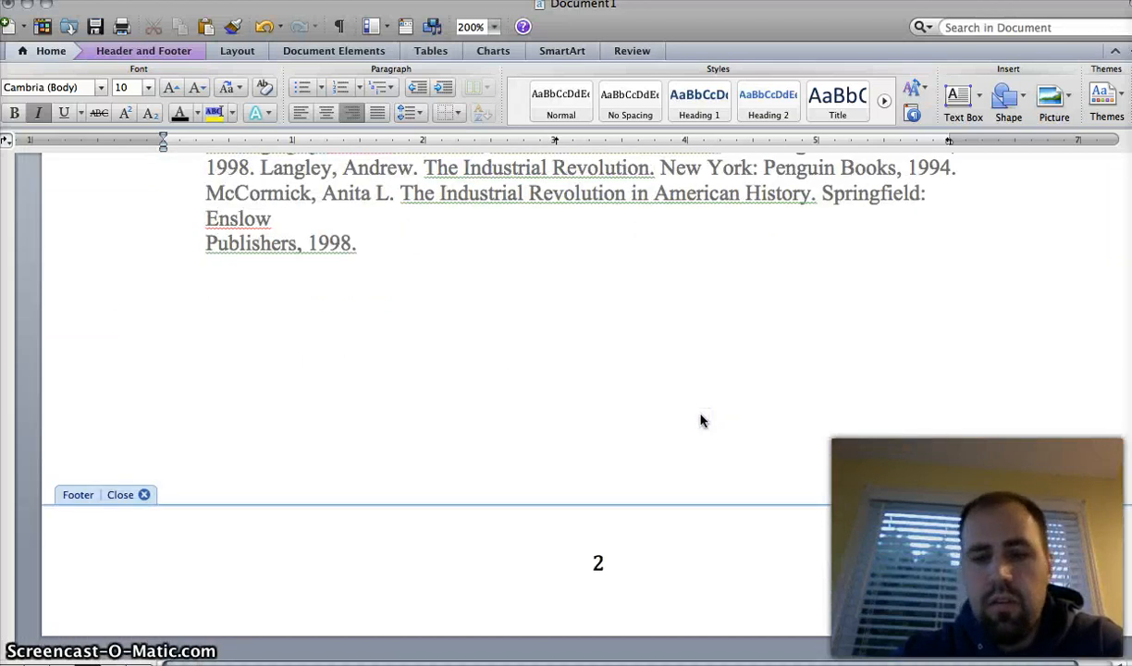
# - Switch to the browser and read the definition of footnote on the TheFreeDictionary page, ending on the Learning.com page
pyautogui.scroll(20, 701, 419)
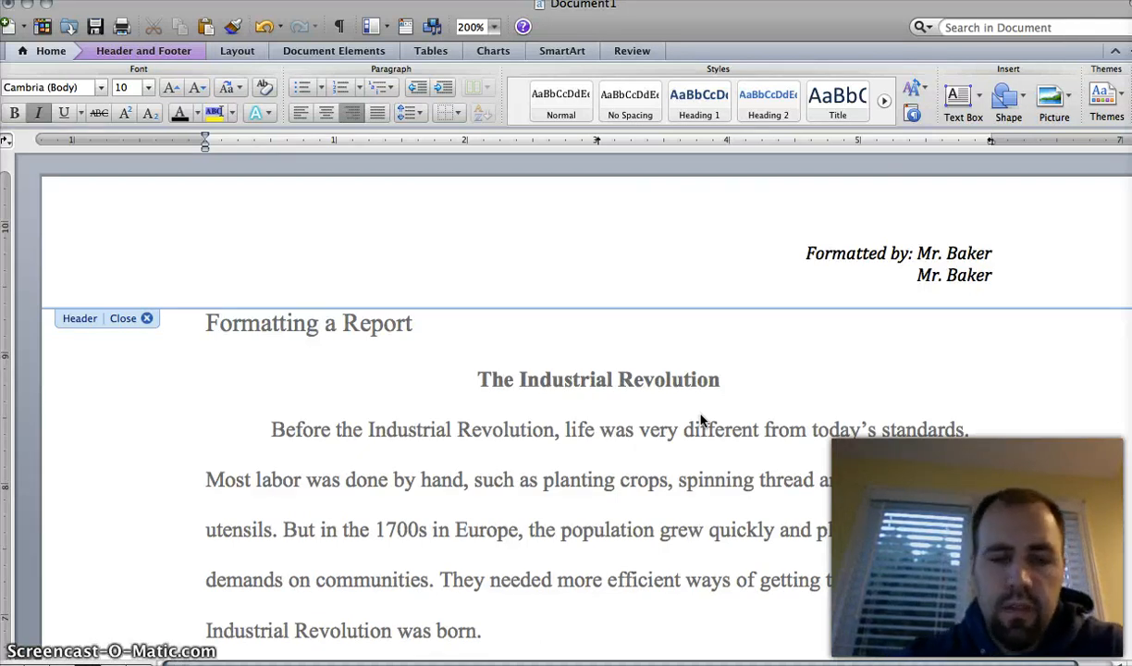
pyautogui.press('F3')
pyautogui.press('F3')
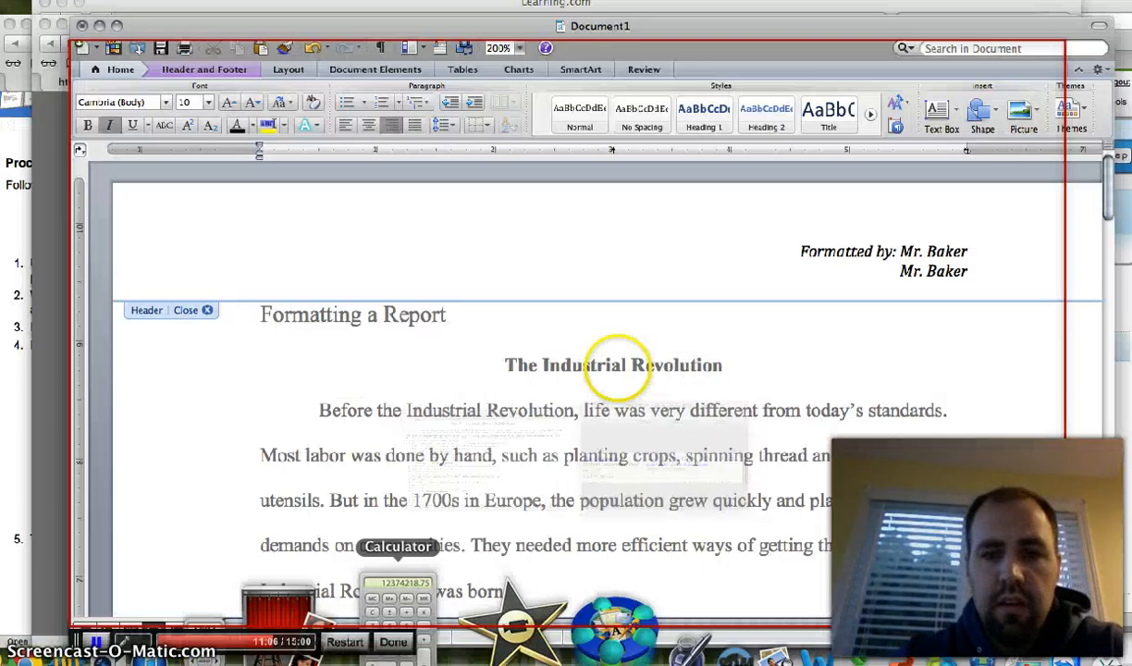
pyautogui.press('F3')
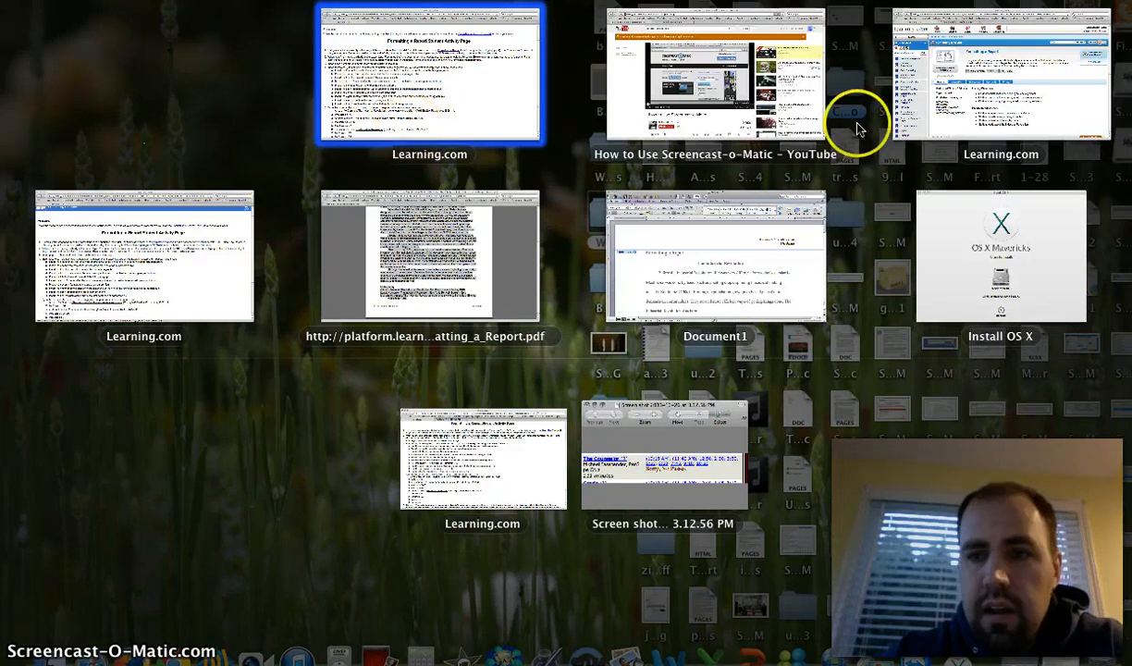
pyautogui.click(936, 121)
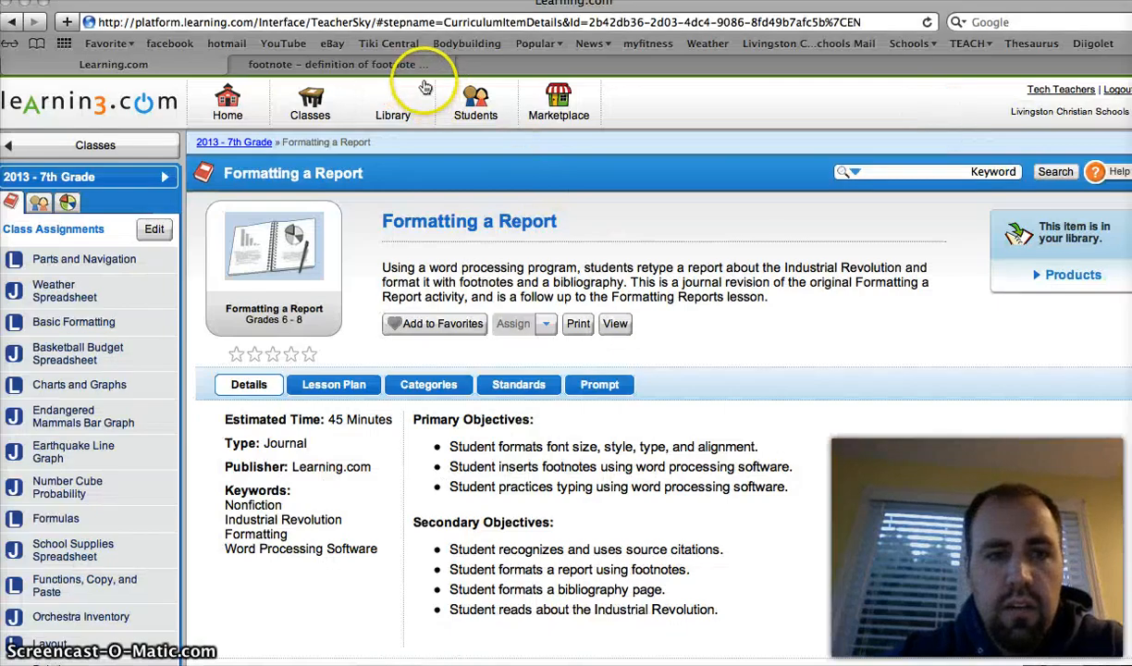
pyautogui.click(393, 63)
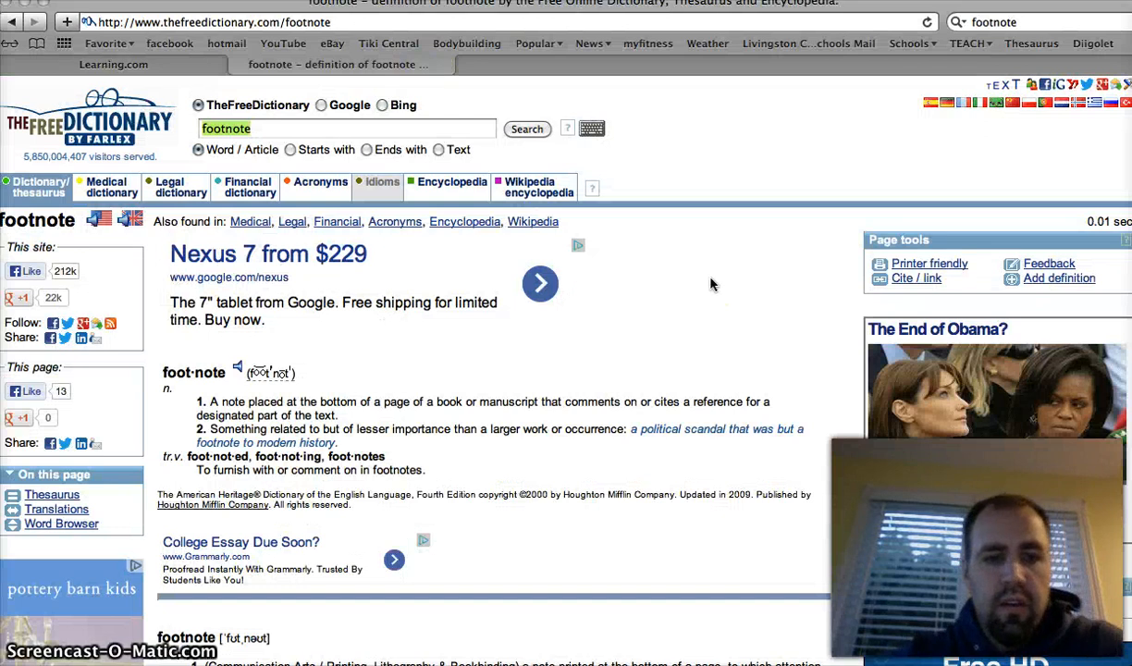
pyautogui.click(238, 369)
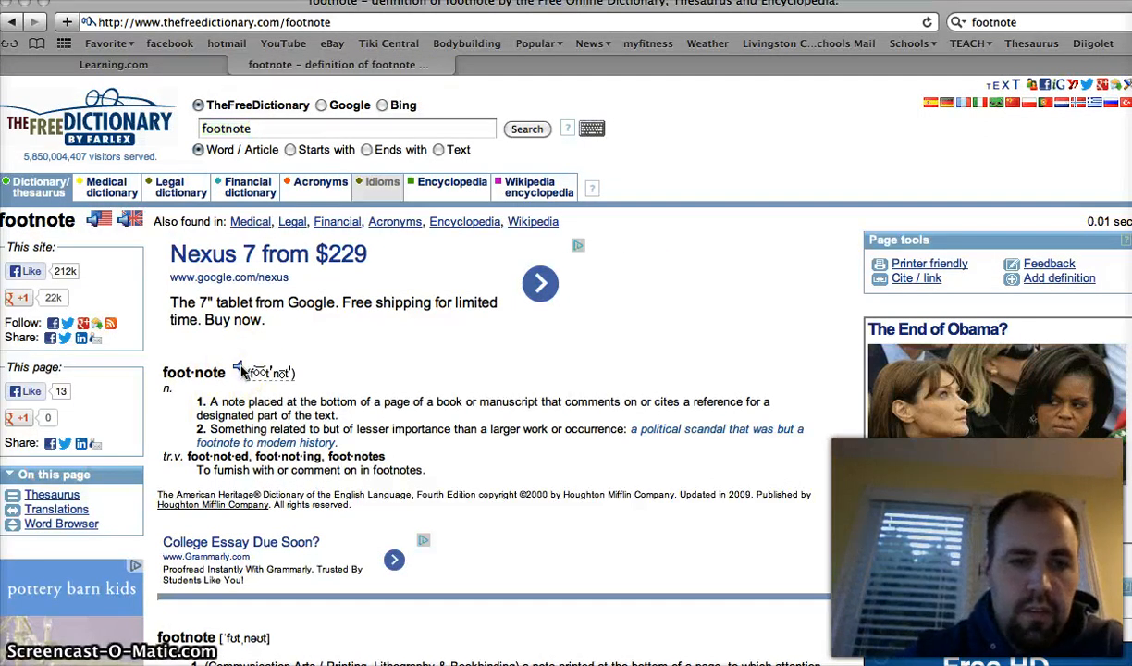
pyautogui.click(262, 345)
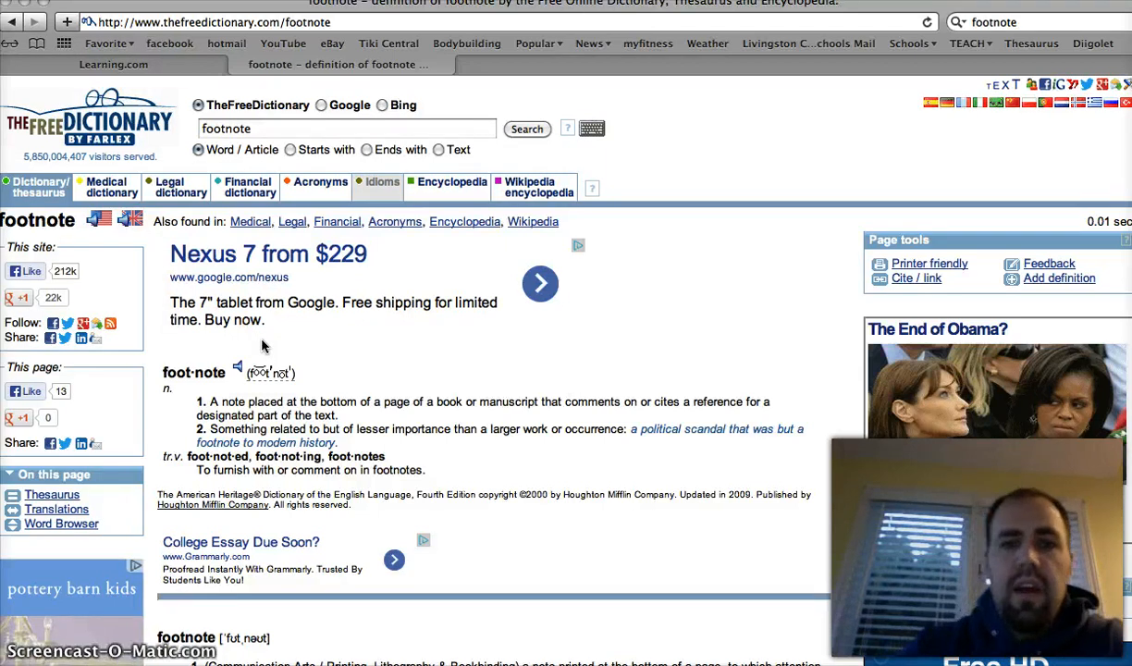
pyautogui.click(98, 239)
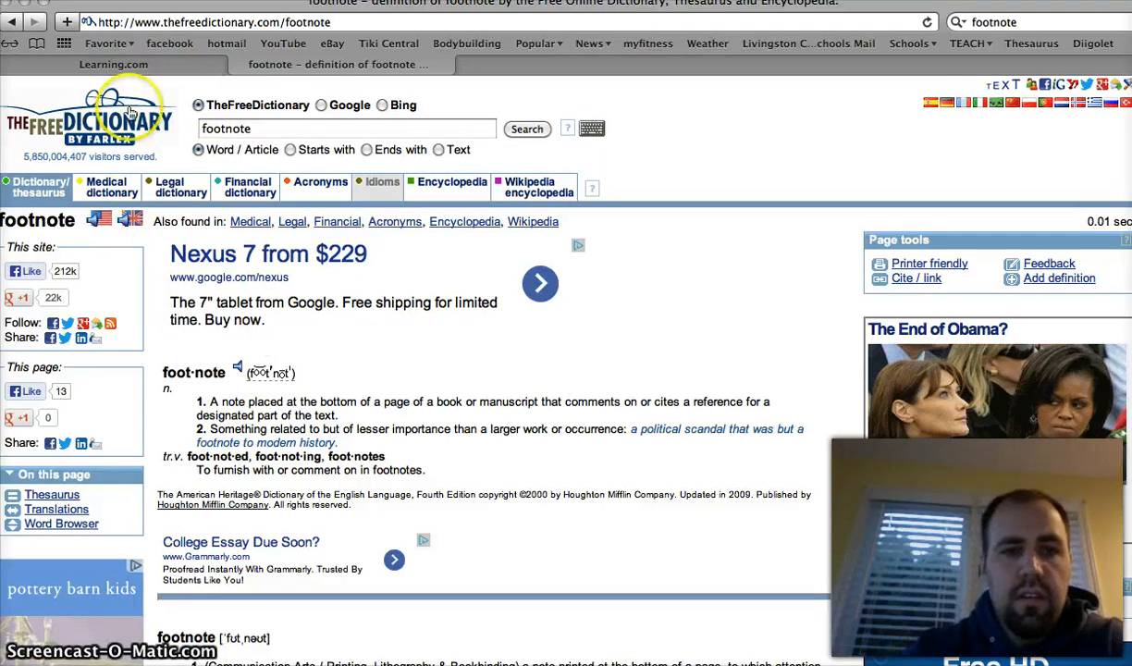
pyautogui.click(129, 65)
# - Switch back to the Word document and go to the first paragraph of the report
pyautogui.press('F3')
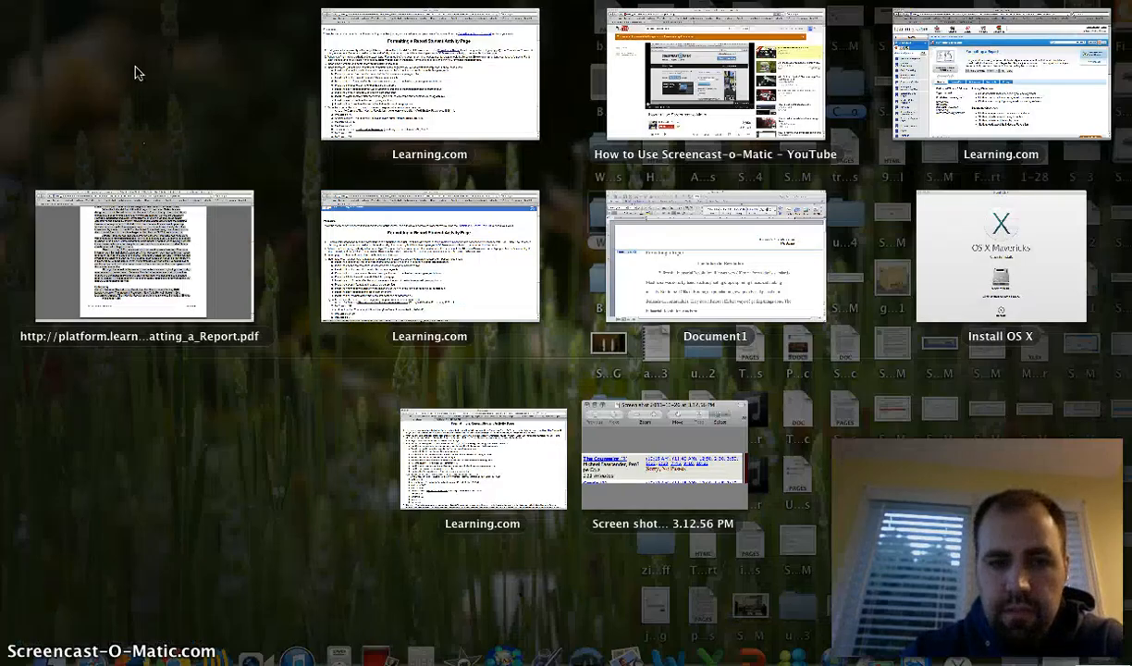
pyautogui.click(791, 235)
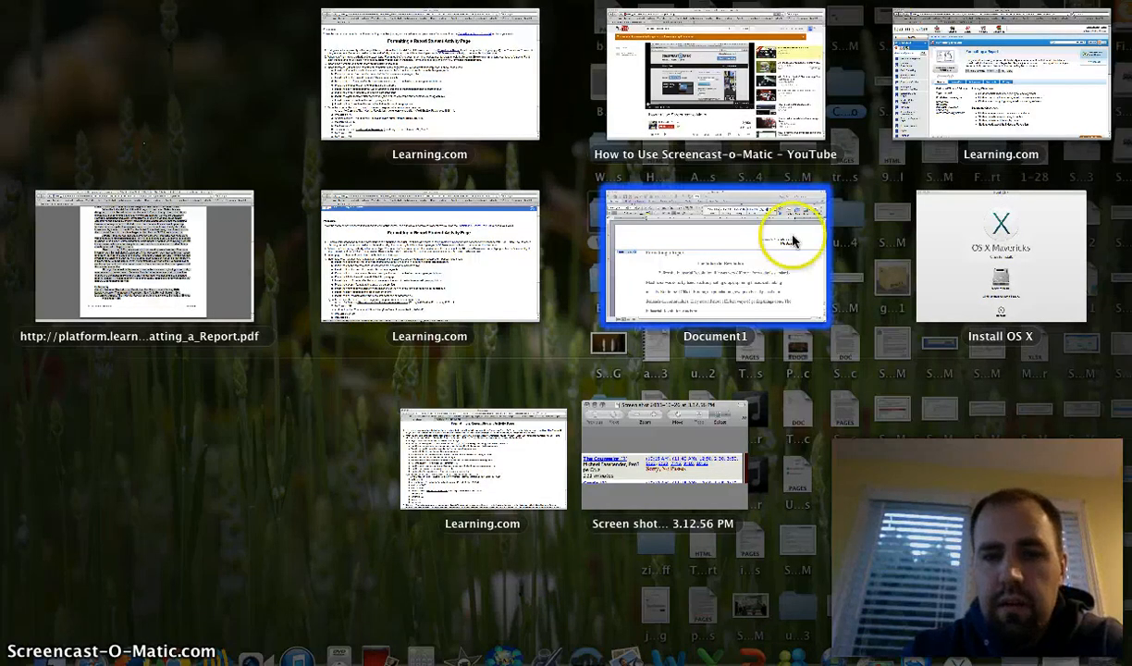
pyautogui.scroll(-6, 574, 398)
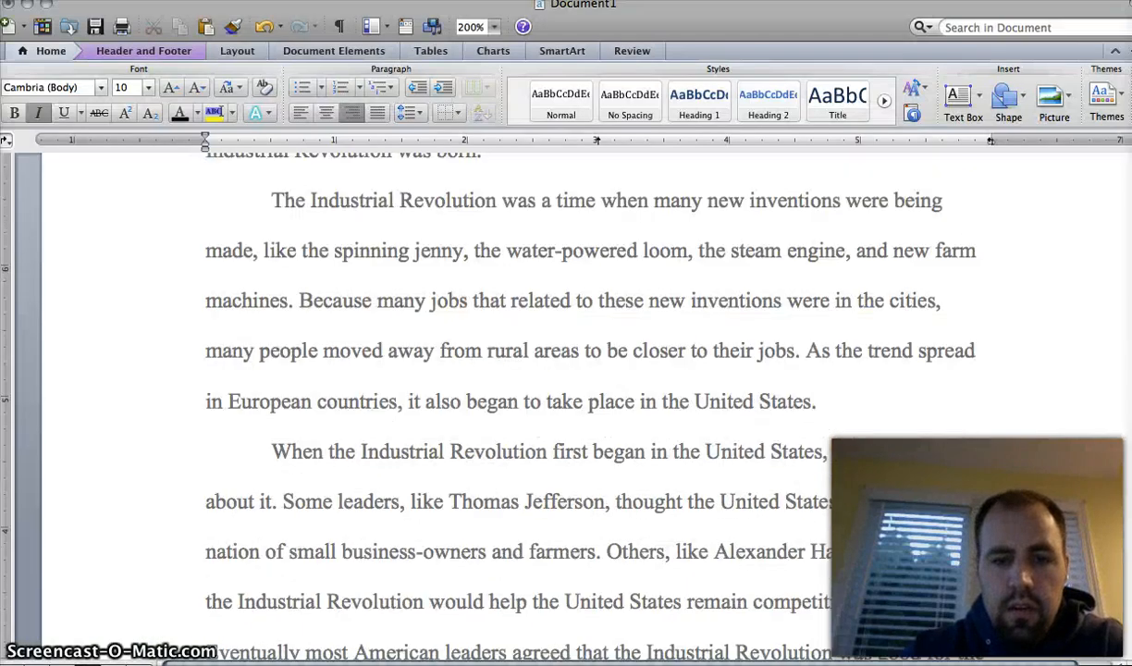
pyautogui.scroll(8, 574, 398)
pyautogui.hscroll(1, 573, 398)
pyautogui.hscroll(-1, 573, 398)
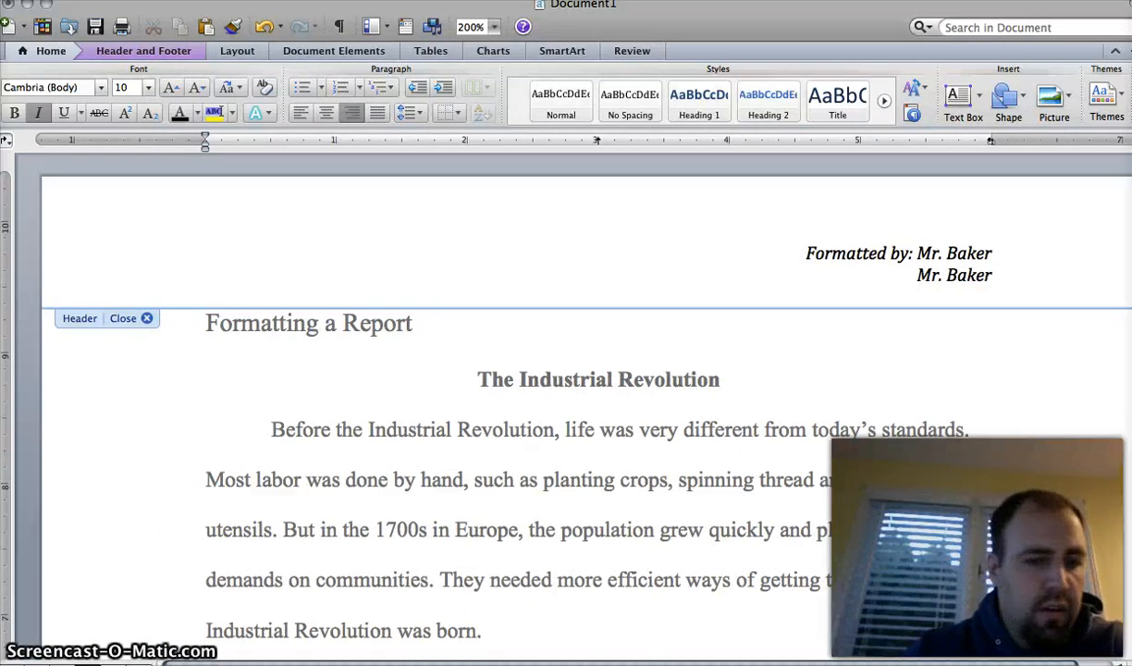
pyautogui.scroll(-3, 555, 397)
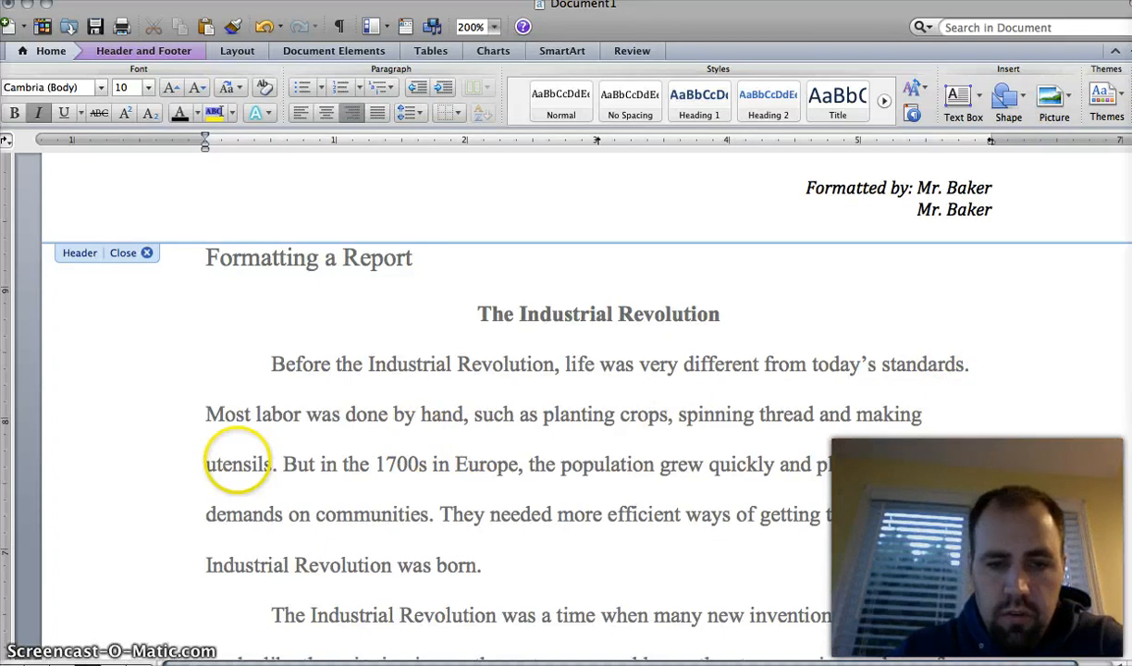
# - Try to insert a footnote after "demands on communities." in the first paragraph while the header is still open for editing
pyautogui.click(425, 514)
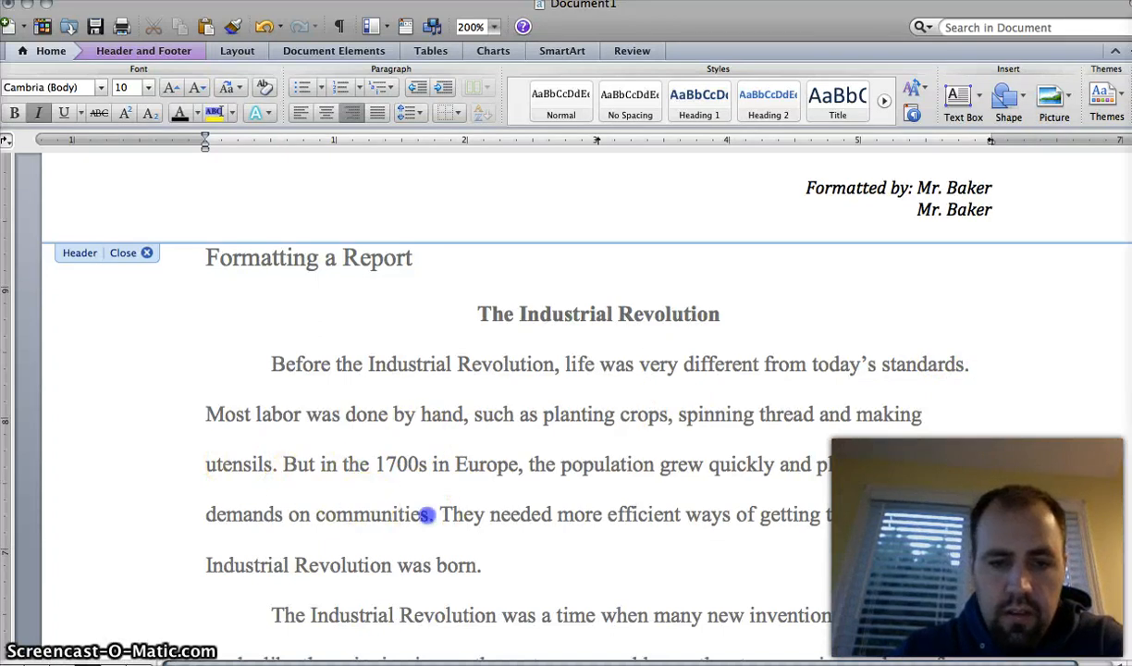
pyautogui.click(428, 515)
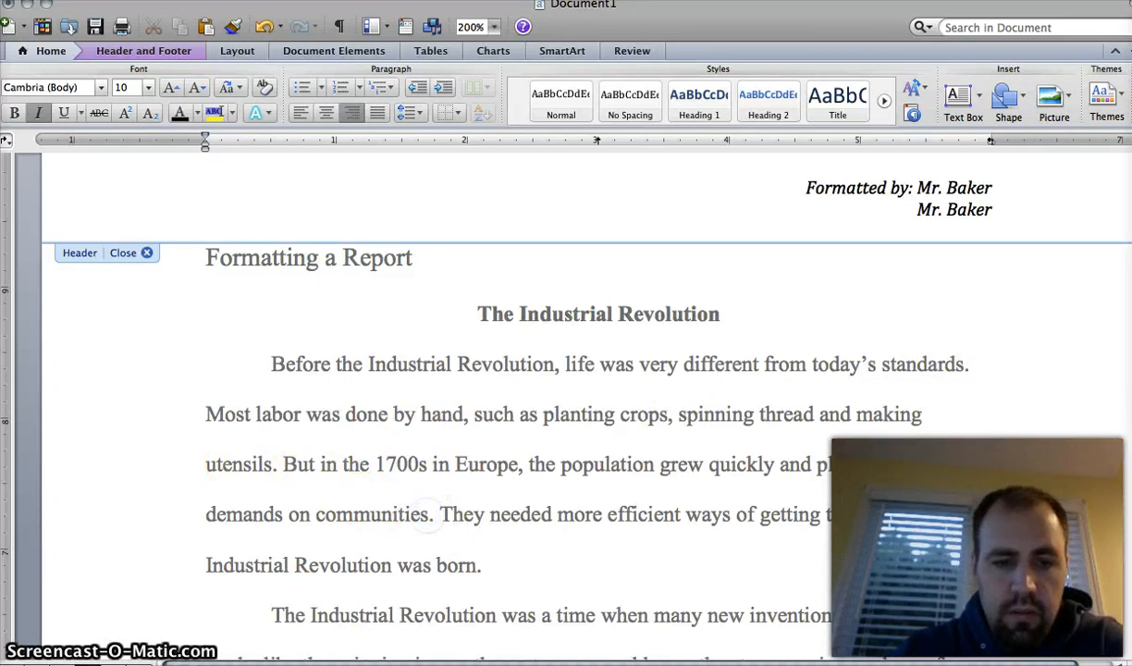
pyautogui.click(433, 515)
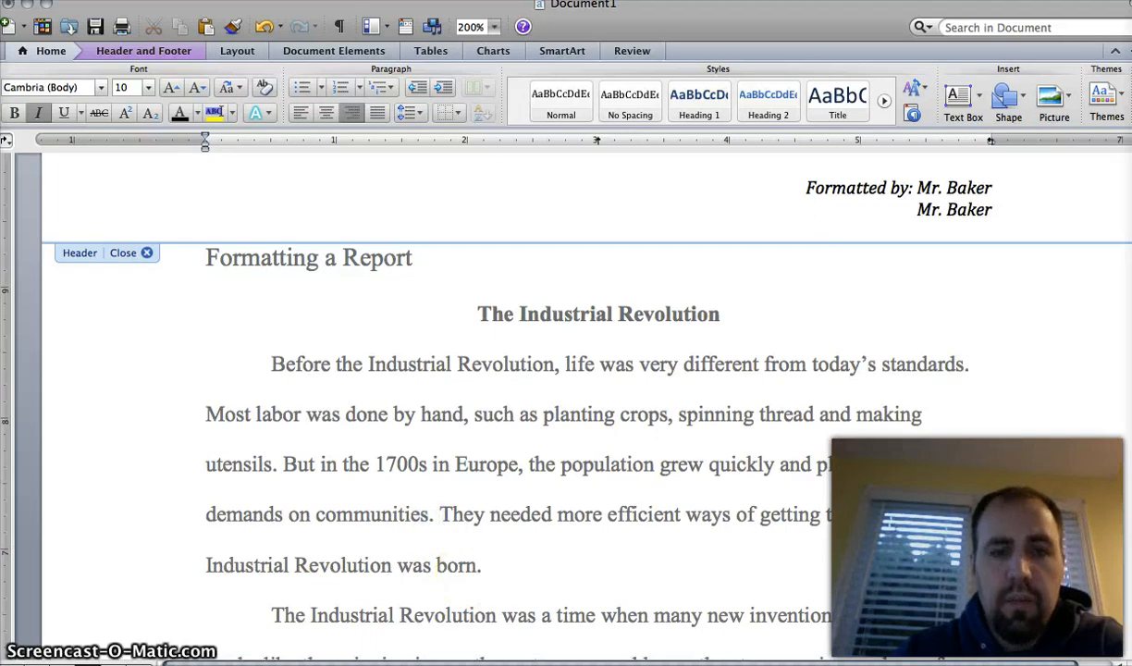
pyautogui.click(429, 518)
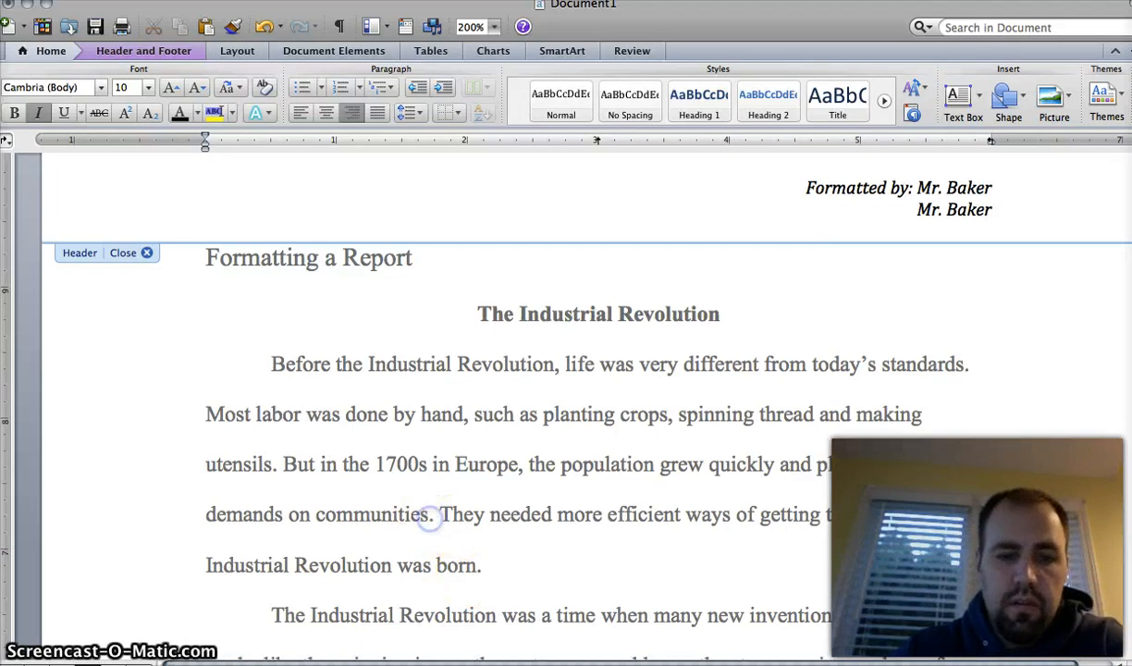
pyautogui.click(504, 482)
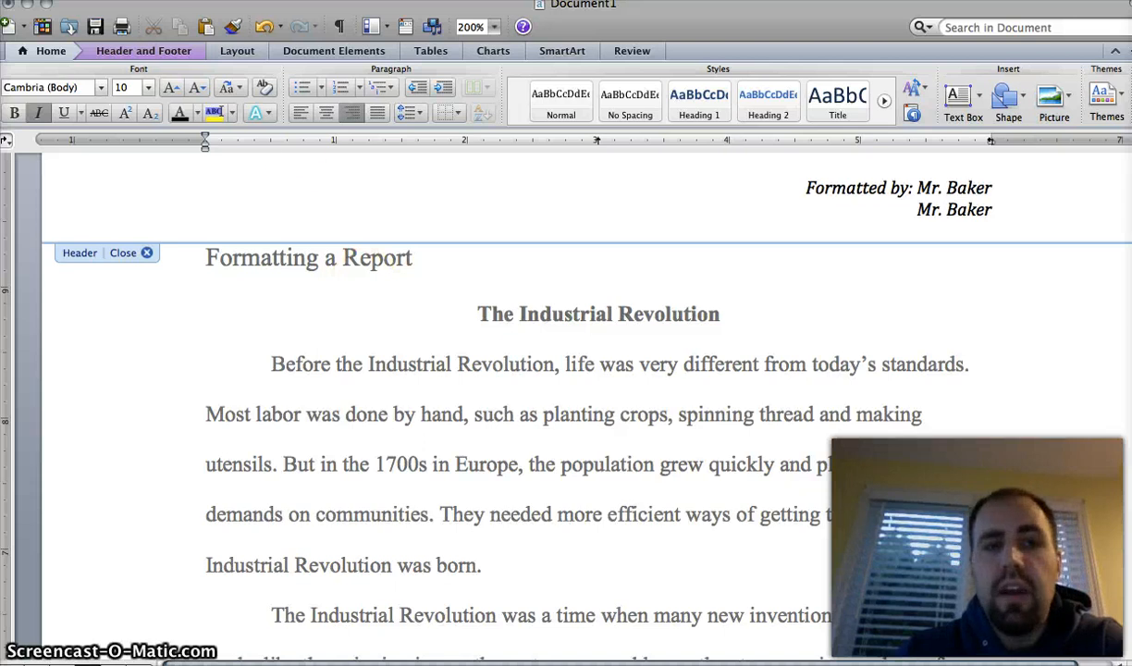
pyautogui.click(227, 0)
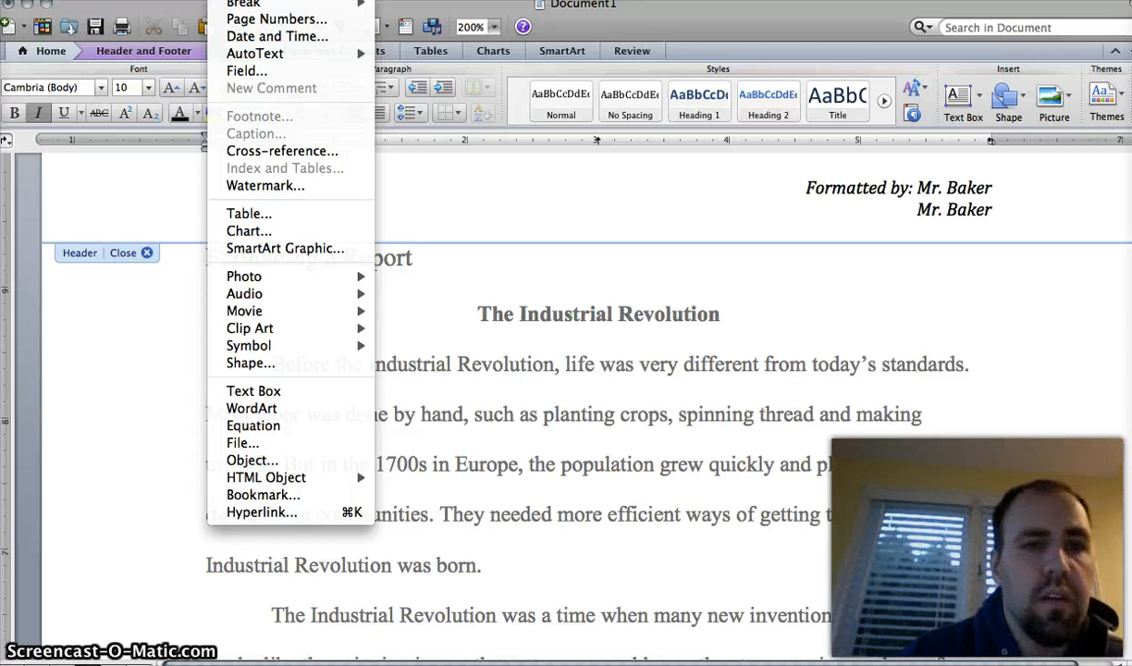
pyautogui.moveTo(183, 0)
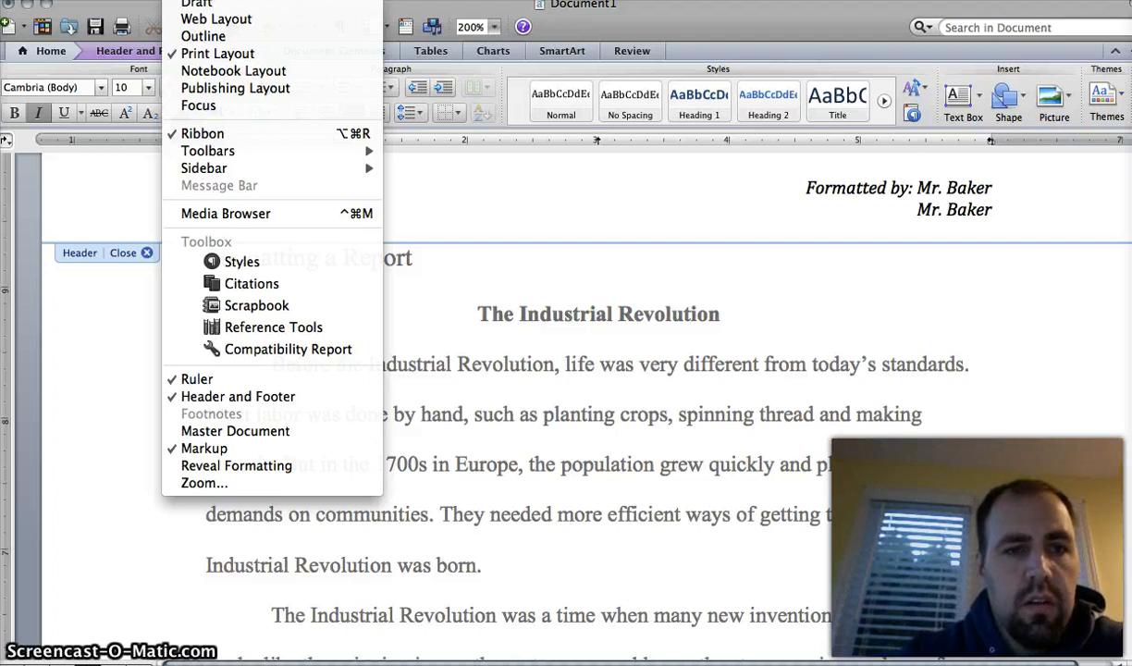
pyautogui.moveTo(231, 0)
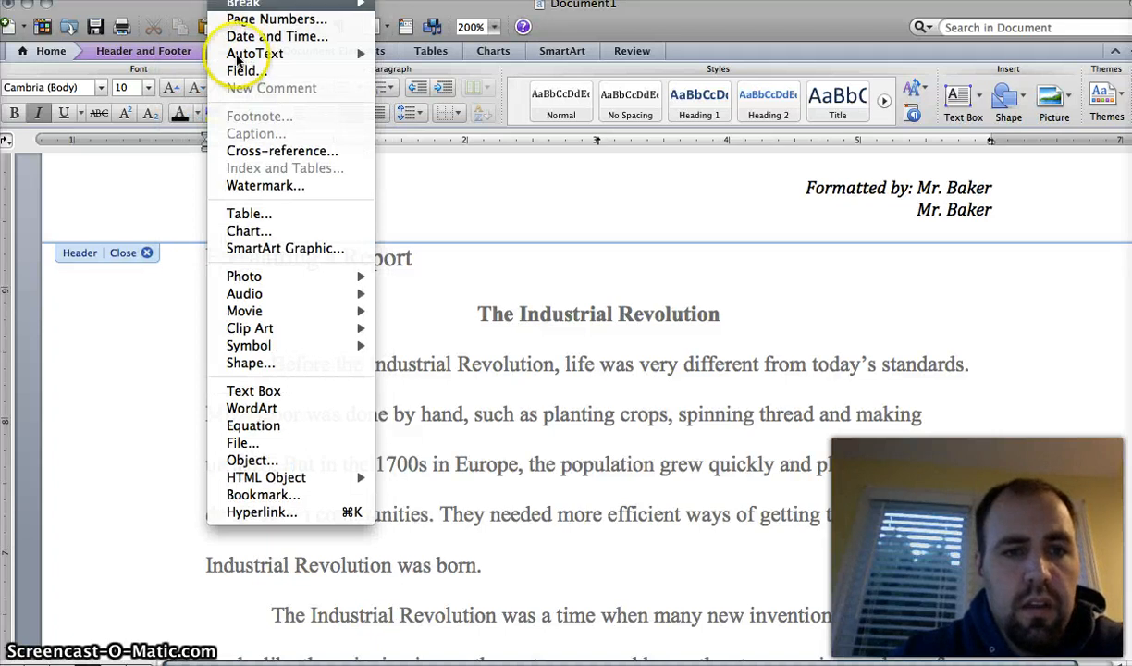
pyautogui.click(249, 120)
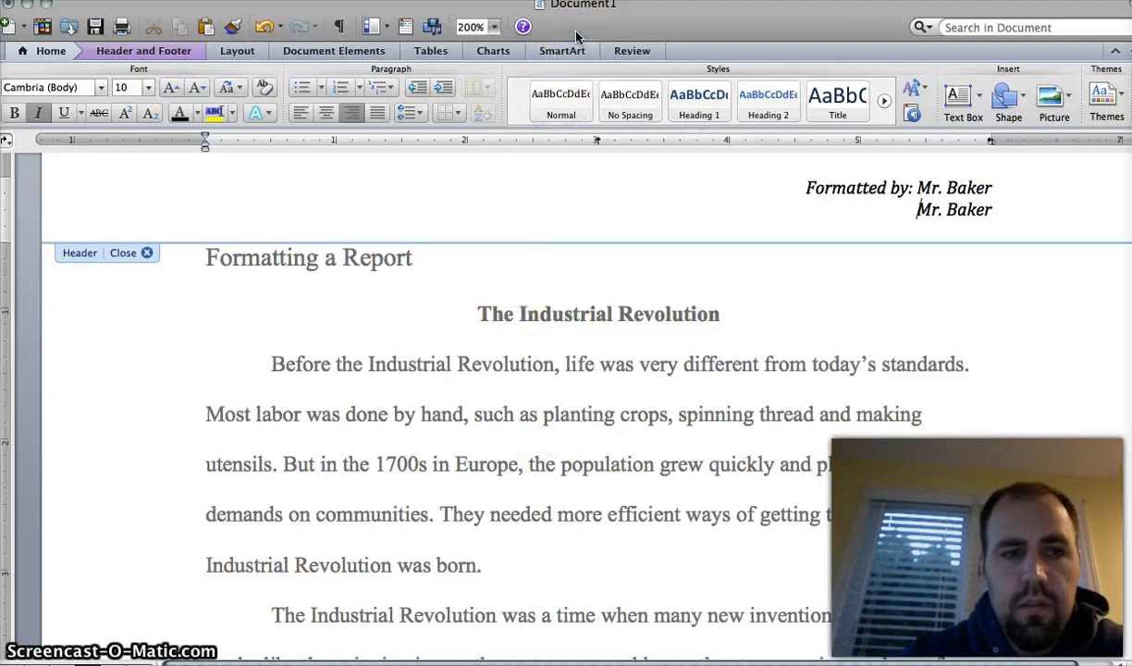
pyautogui.press('F3')
pyautogui.click(677, 235)
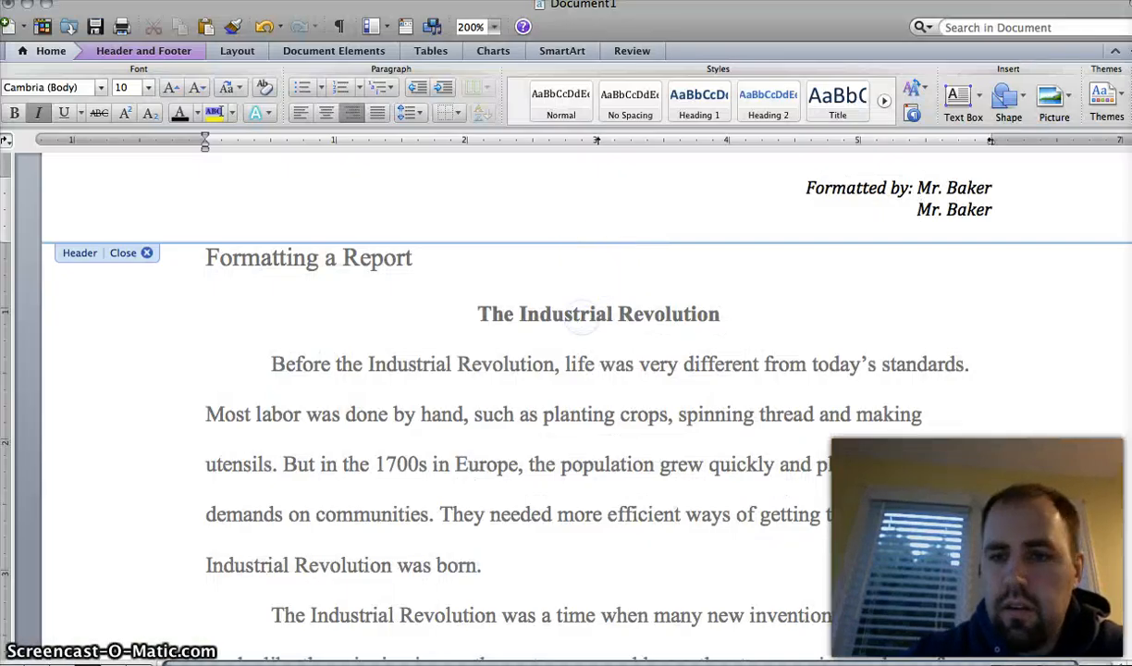
# - Close the header editing area and place the cursor right after the period in "demands on communities." in the first paragraph
pyautogui.click(148, 255)
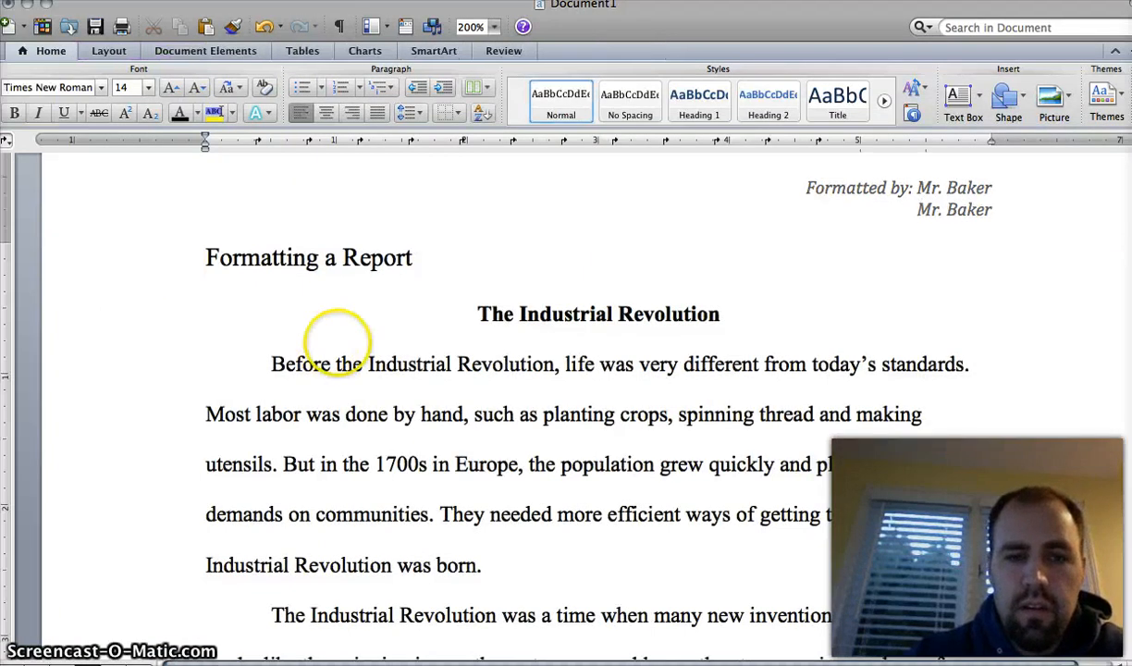
pyautogui.scroll(-1, 444, 444)
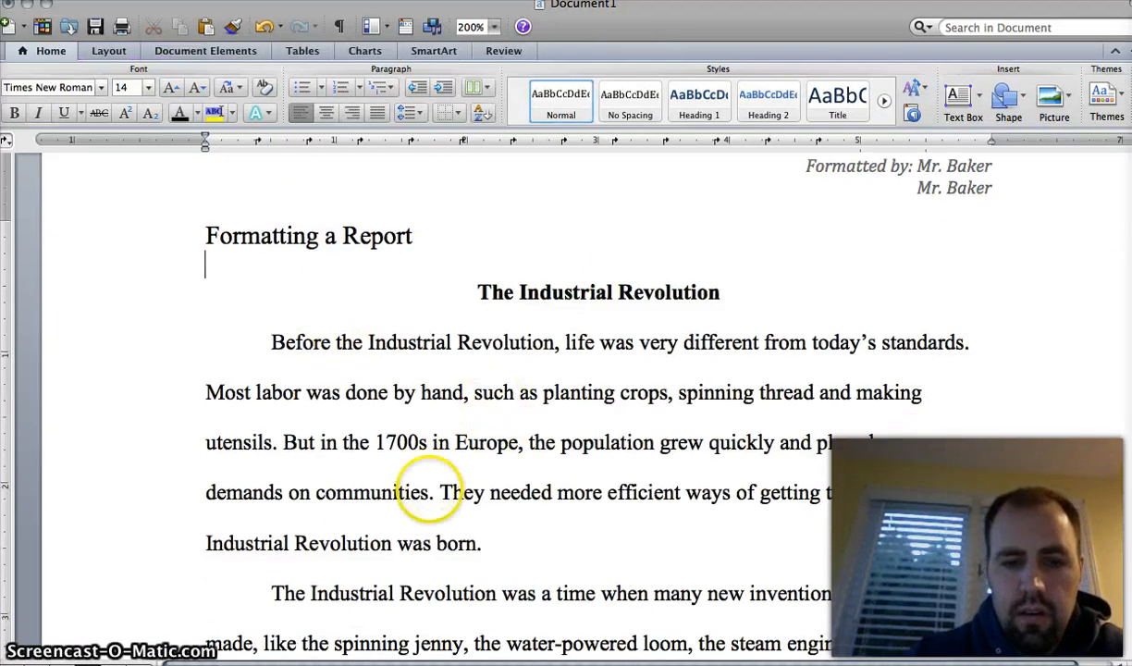
pyautogui.click(430, 492)
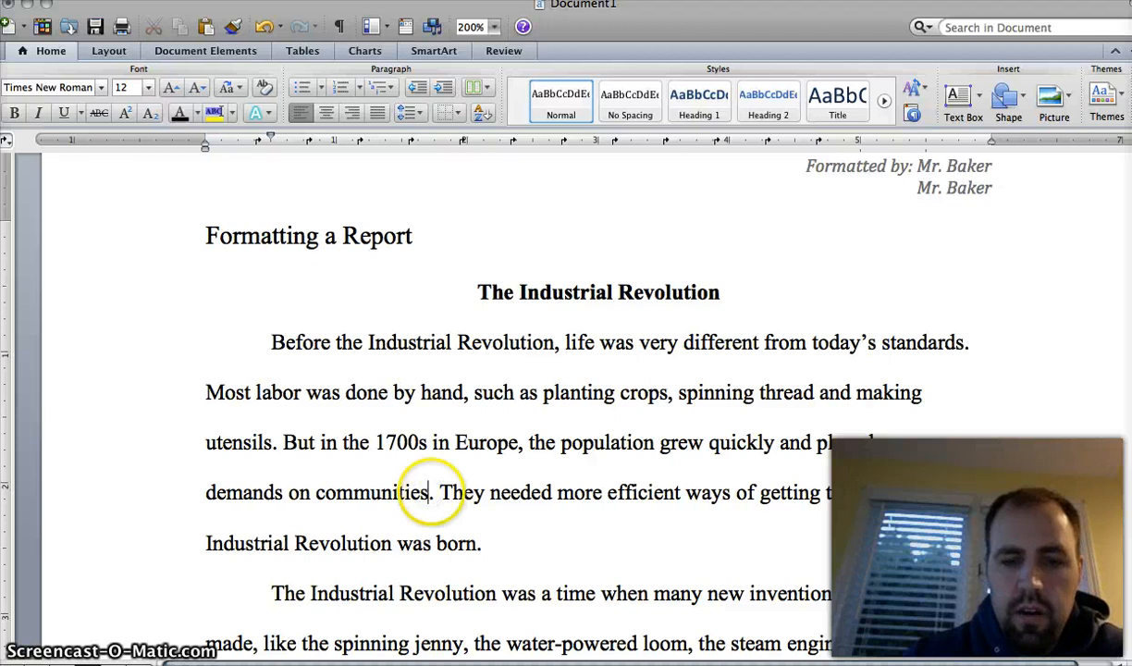
pyautogui.click(433, 492)
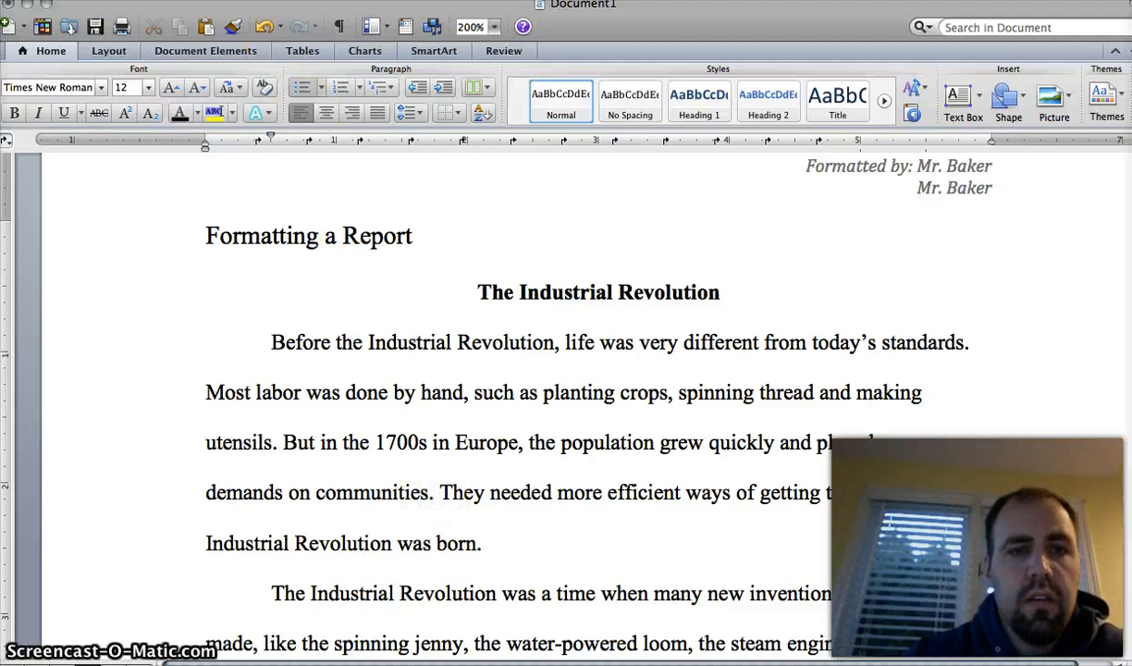
# - Insert a footnote at the cursor, located at the bottom of the page, with number format 1, 2, 3, starting at 1 and continuous numbering
pyautogui.click(282, 0)
pyautogui.moveTo(231, 0)
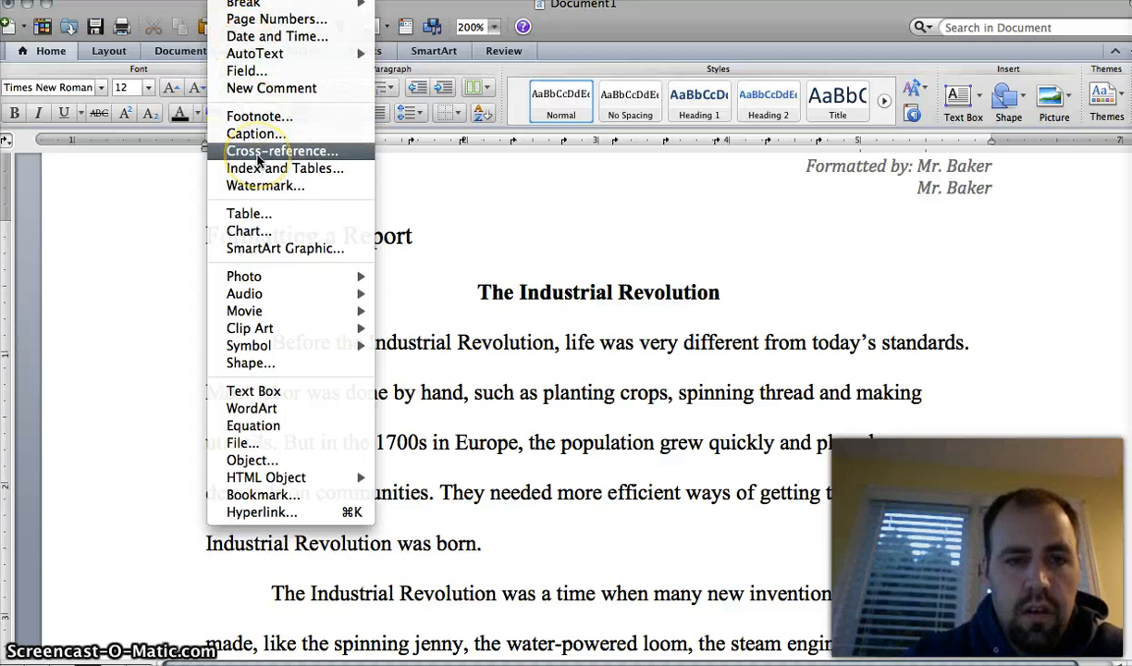
pyautogui.click(259, 116)
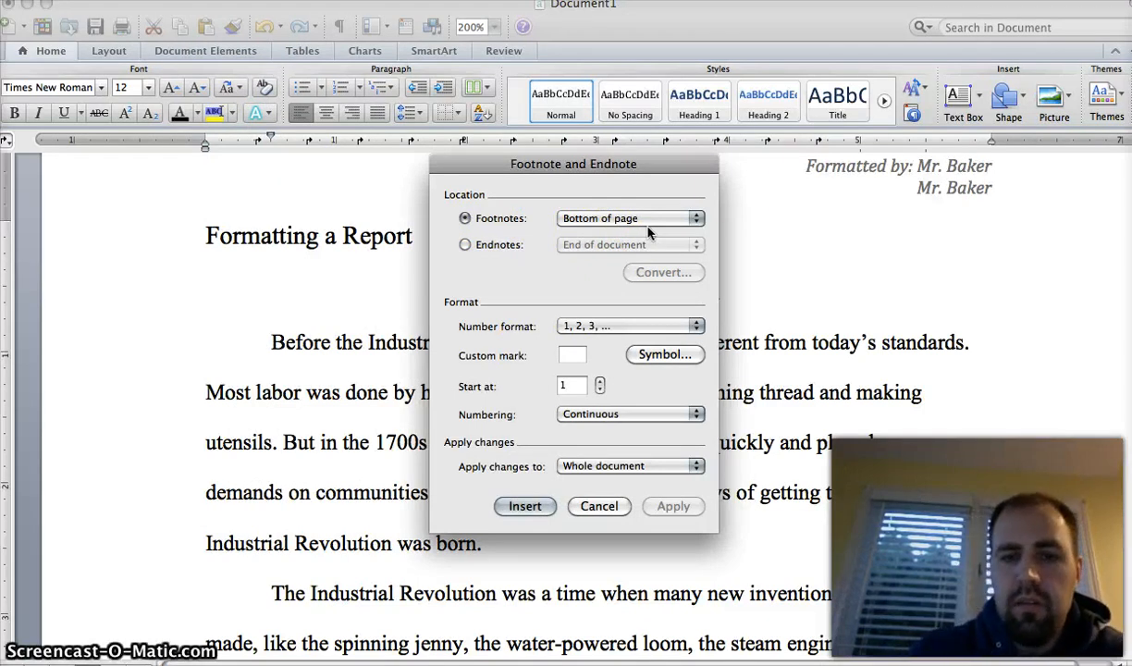
pyautogui.click(697, 219)
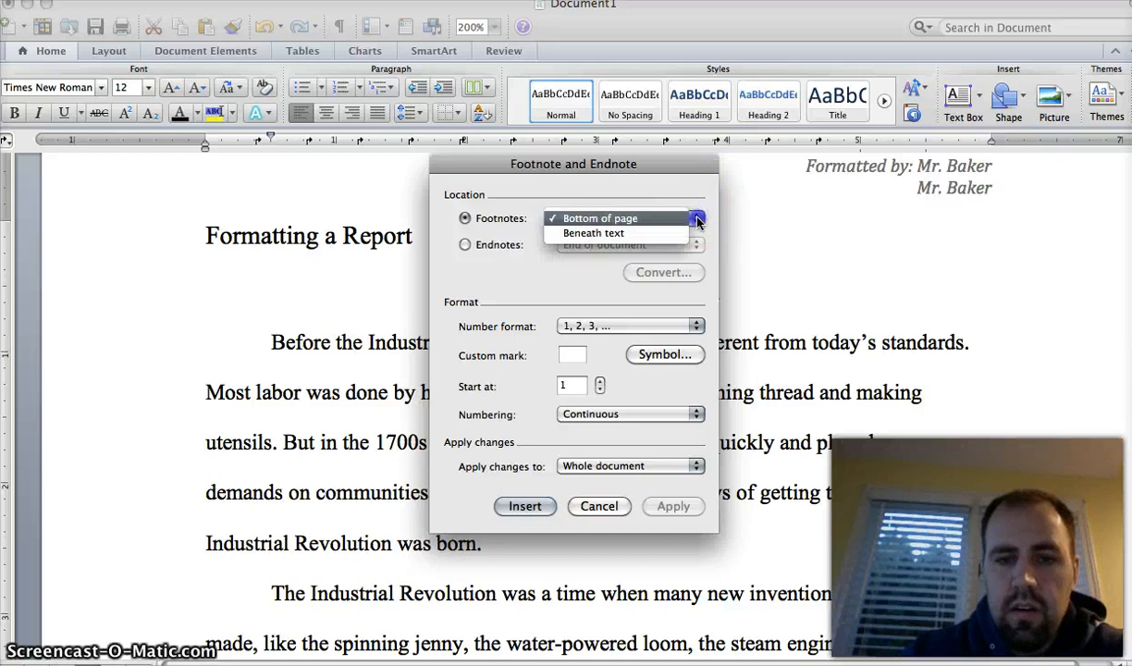
pyautogui.click(697, 219)
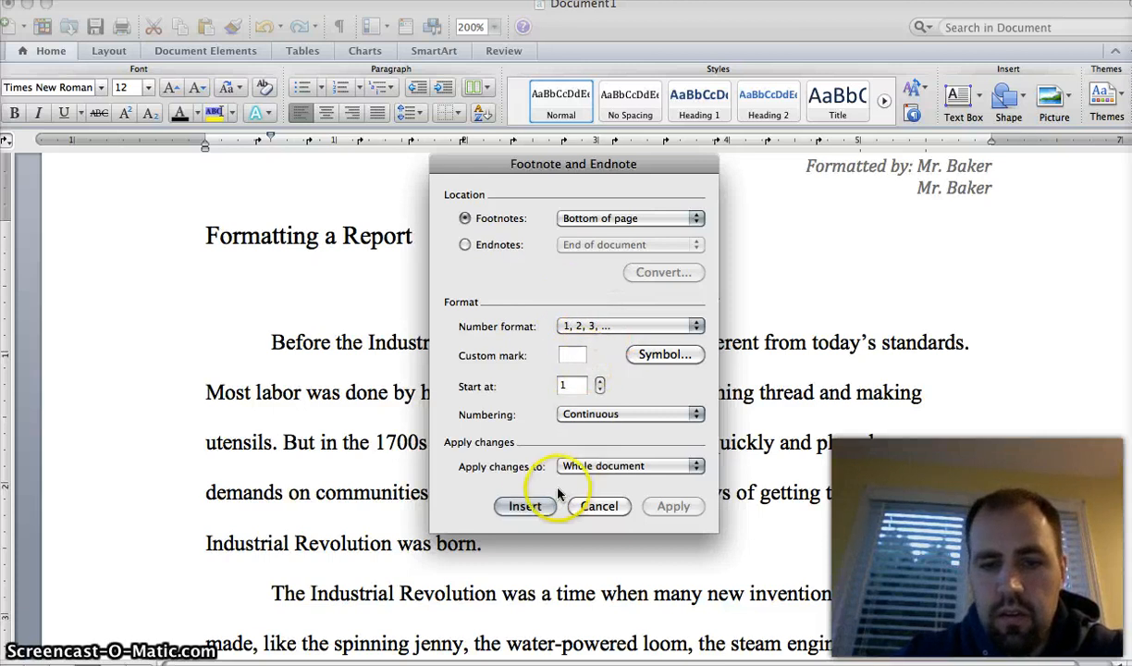
pyautogui.click(525, 506)
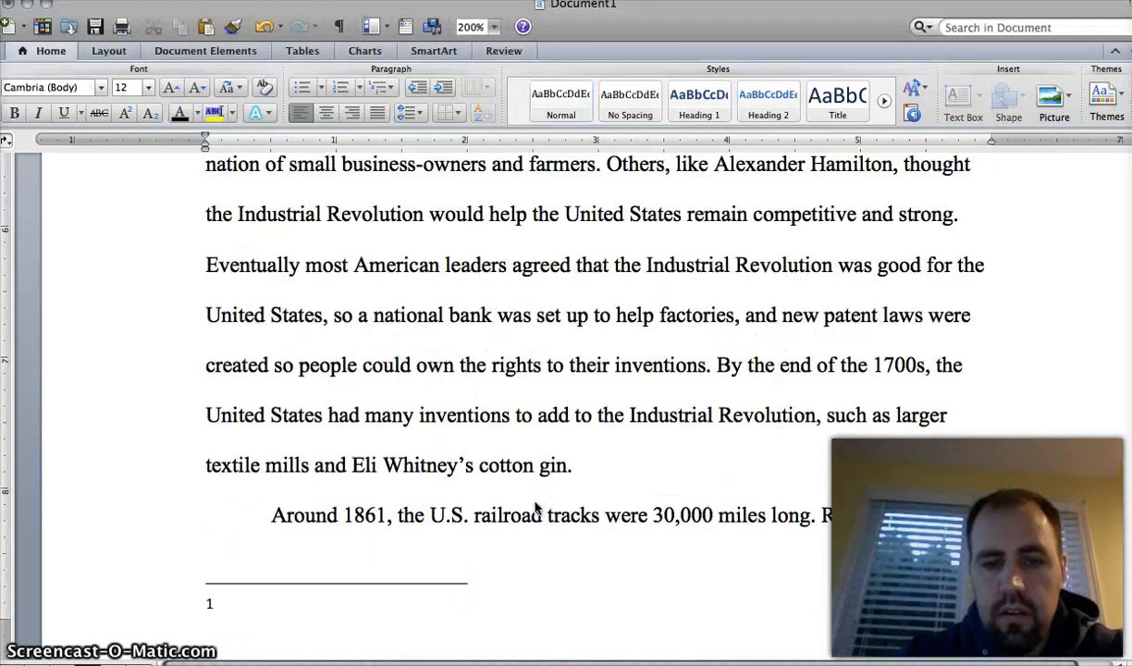
pyautogui.scroll(1, 537, 508)
pyautogui.scroll(-10, 535, 507)
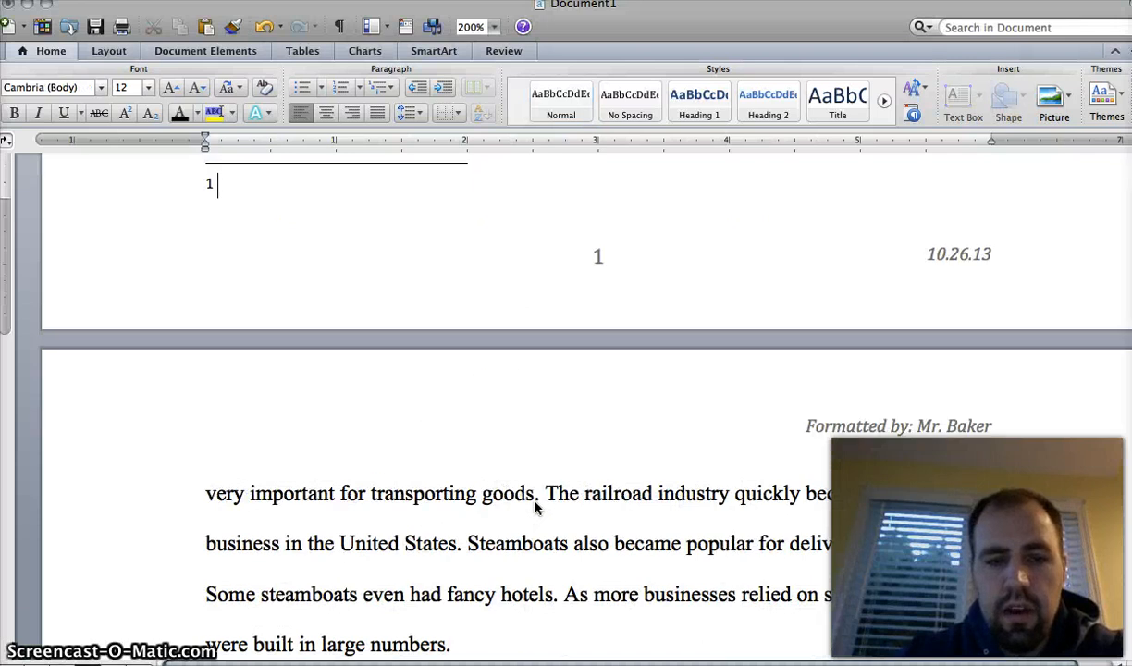
pyautogui.scroll(2, 534, 507)
pyautogui.scroll(-10, 535, 507)
pyautogui.scroll(15, 535, 507)
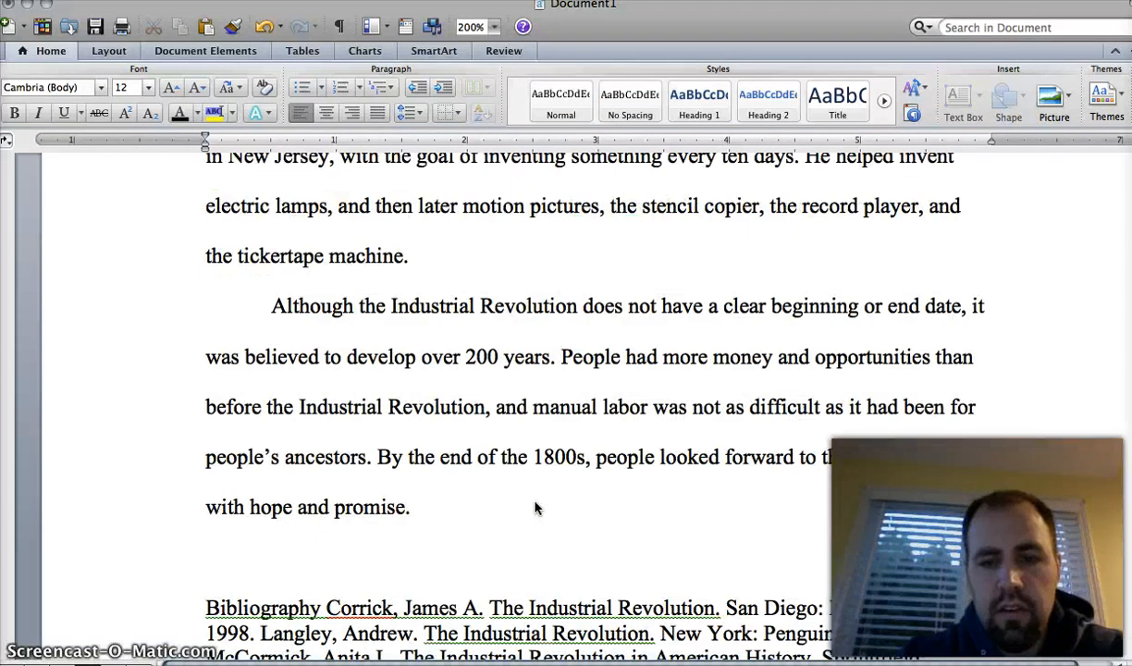
pyautogui.scroll(5, 535, 507)
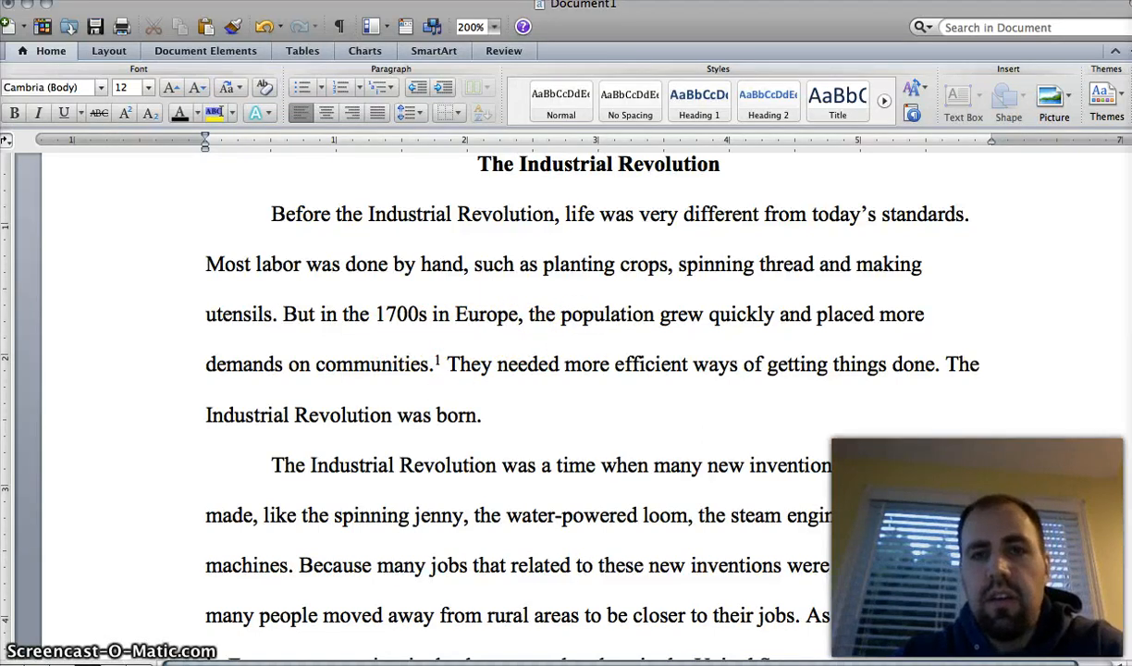
# - Insert the second footnote right after "closer to their jobs." in the second paragraph, at the bottom of the page with continuous 1, 2, 3 numbering
pyautogui.scroll(-10, 593, 407)
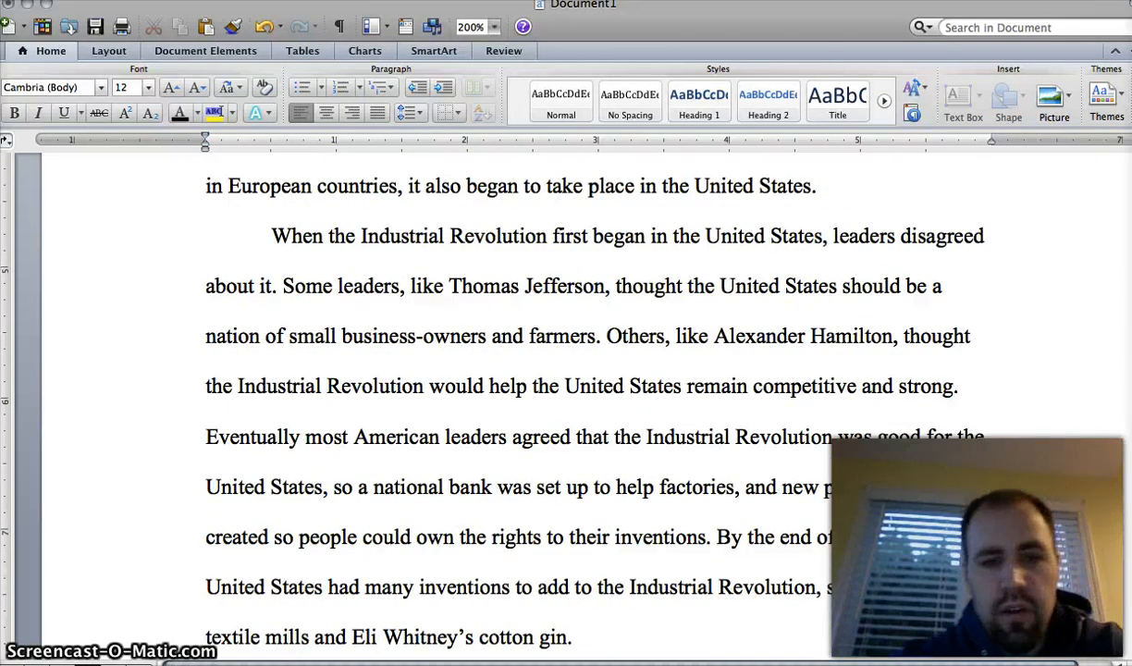
pyautogui.scroll(-4, 592, 407)
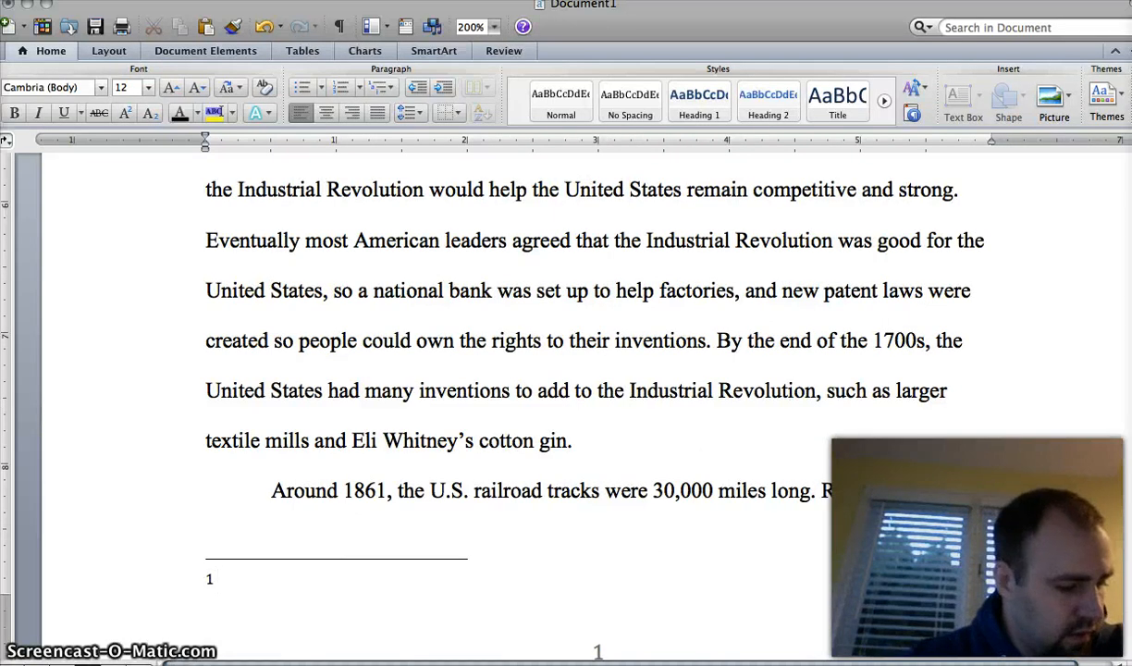
pyautogui.scroll(10, 592, 407)
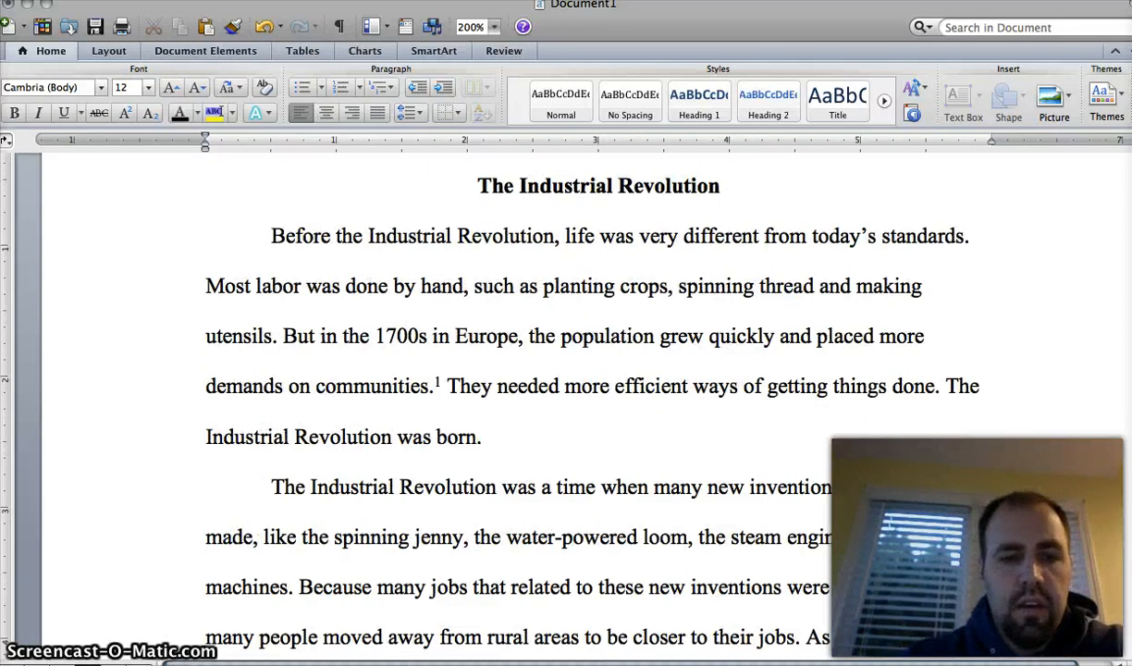
pyautogui.click(550, 477)
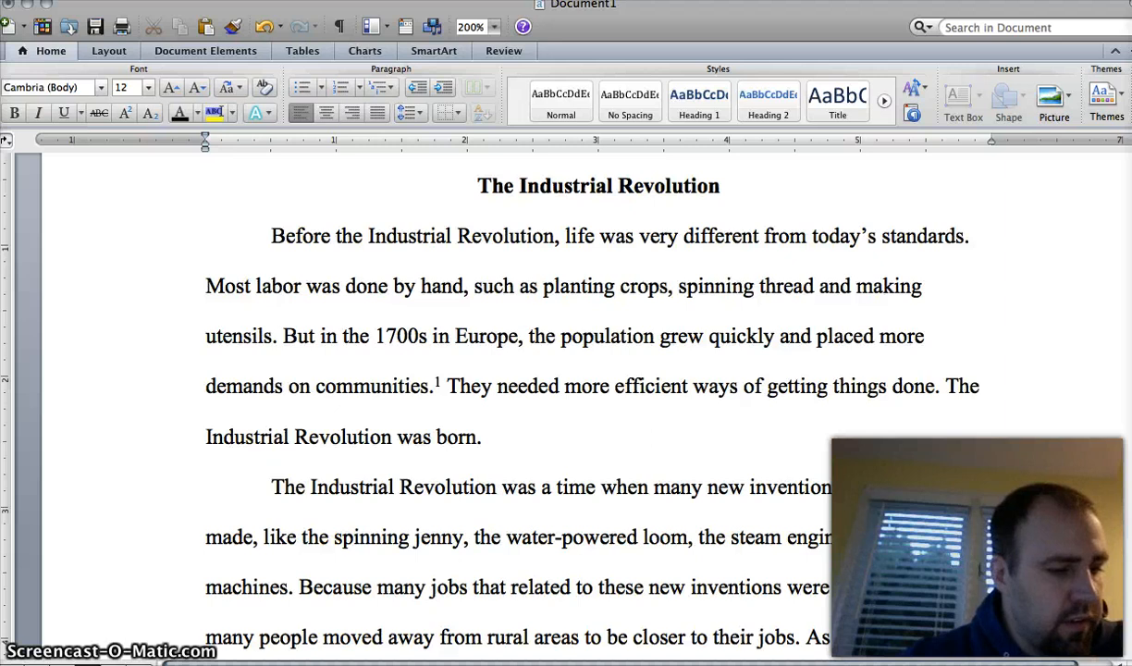
pyautogui.scroll(-3, 531, 480)
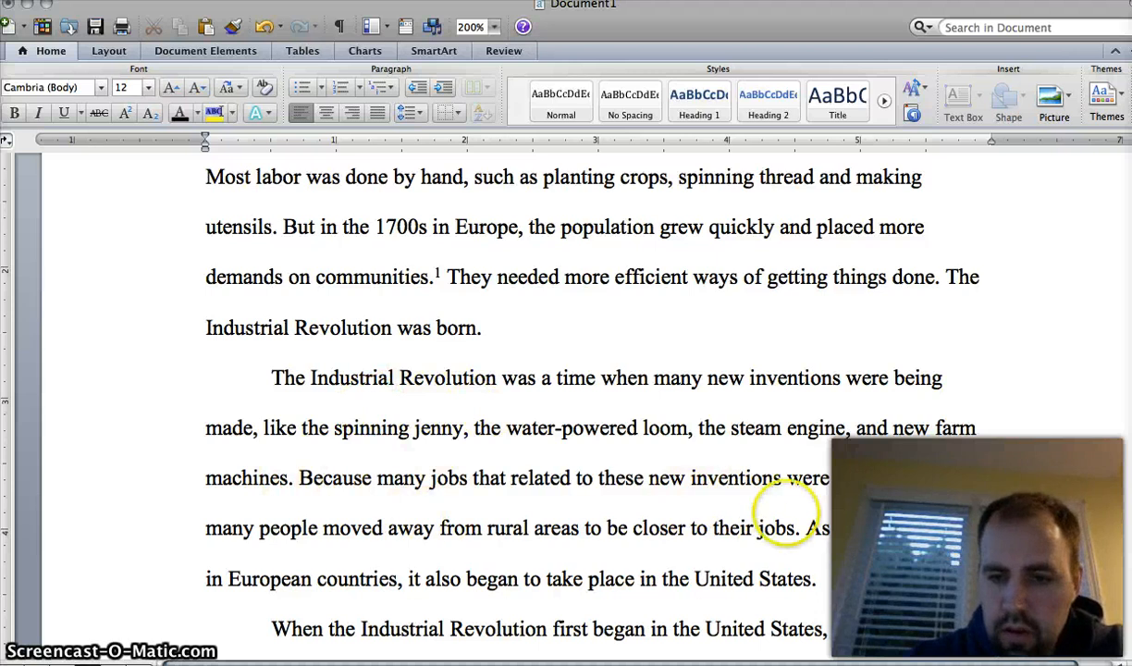
pyautogui.click(800, 527)
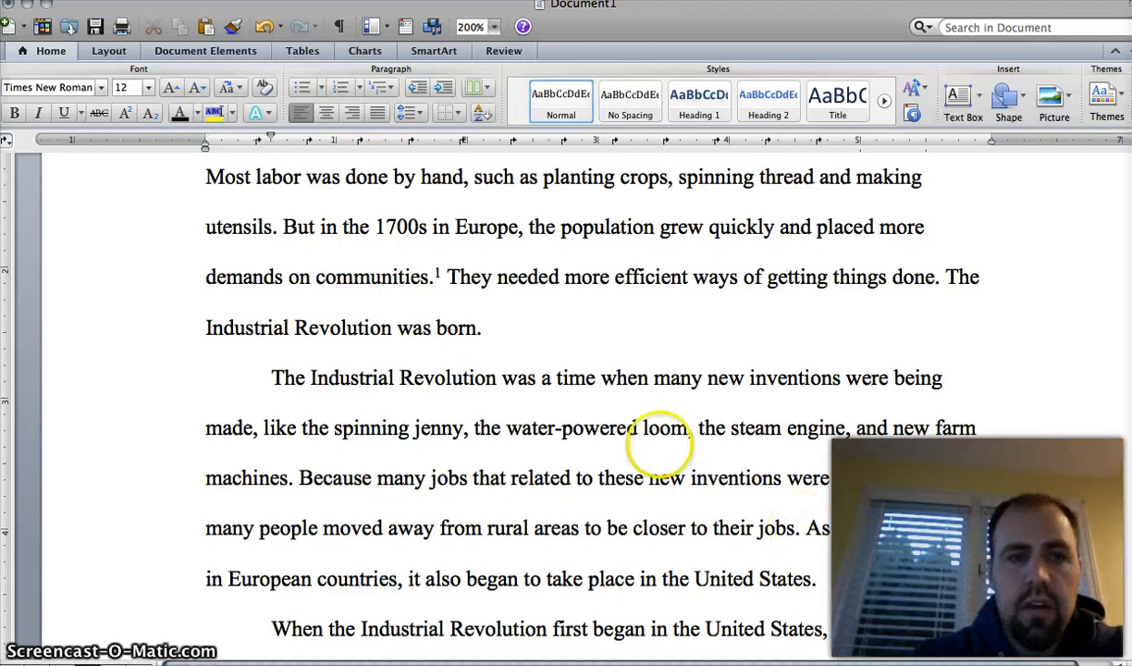
pyautogui.click(228, 0)
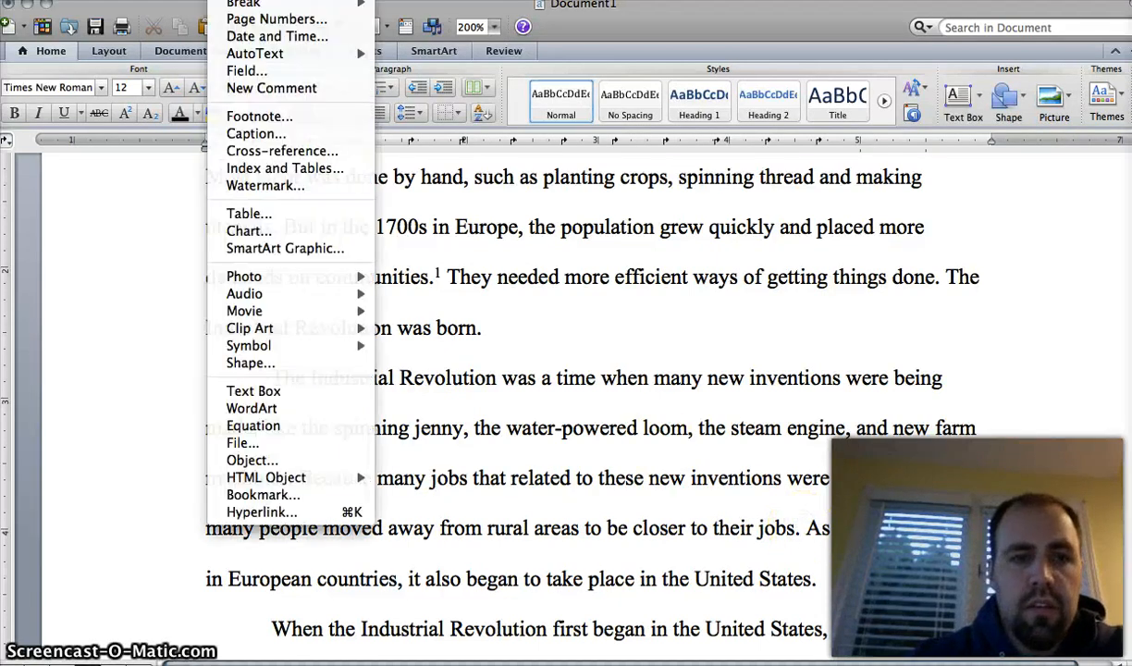
pyautogui.click(259, 116)
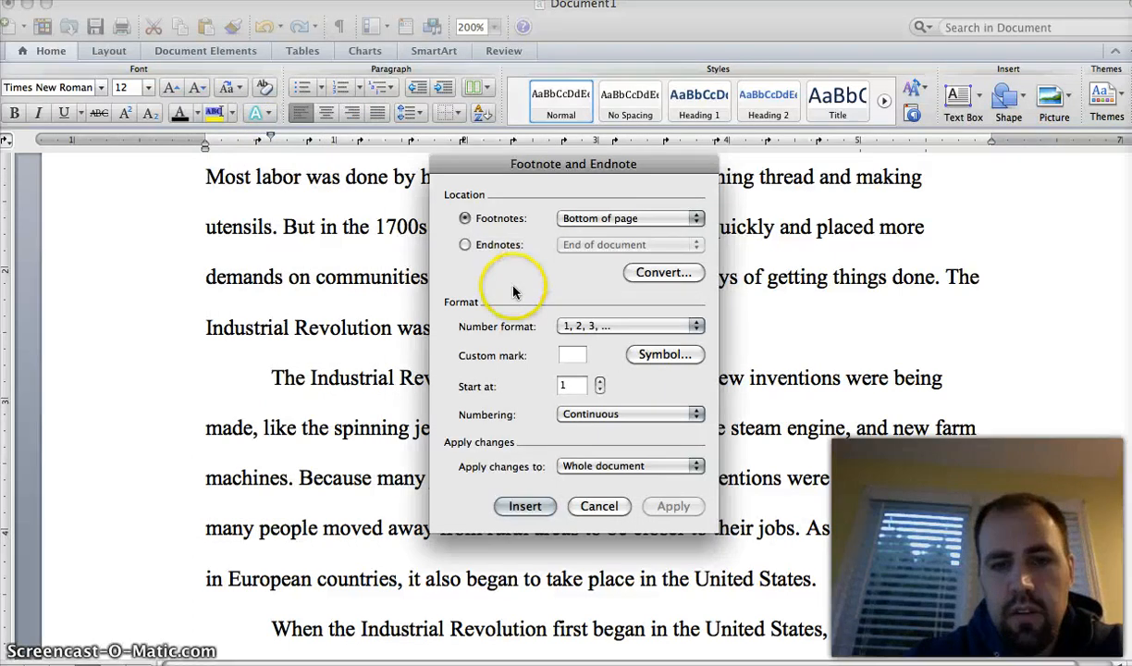
pyautogui.click(524, 506)
pyautogui.click(518, 515)
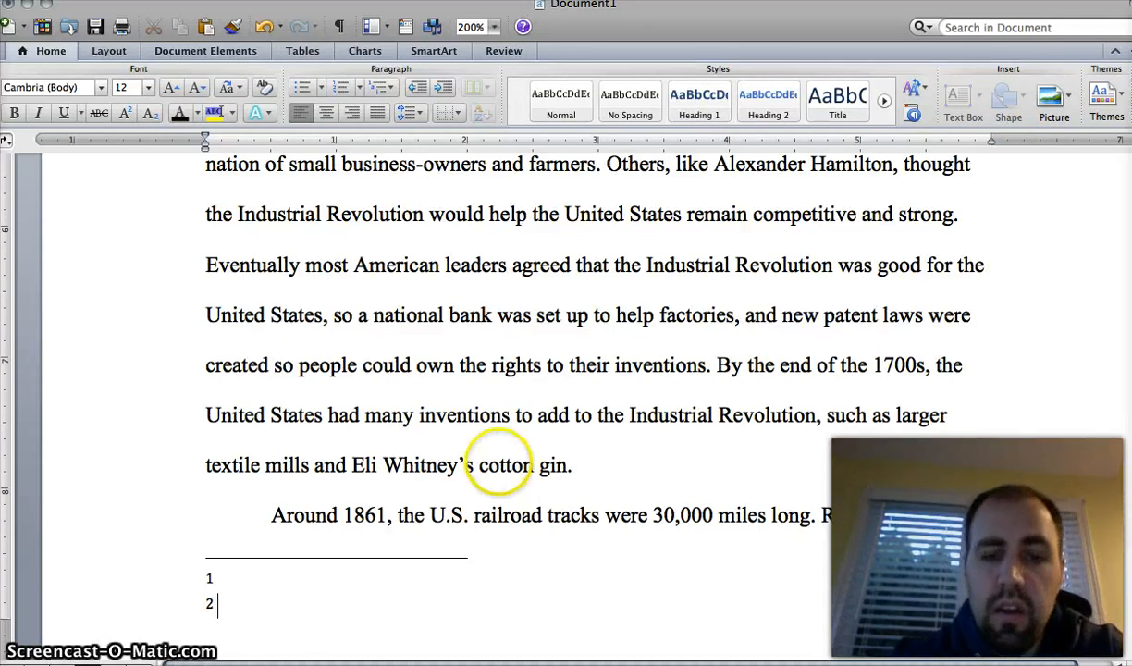
# - Switch to the Learning.com activity page in the browser and select the full text of the first note listed under instruction 5
pyautogui.press('F3')
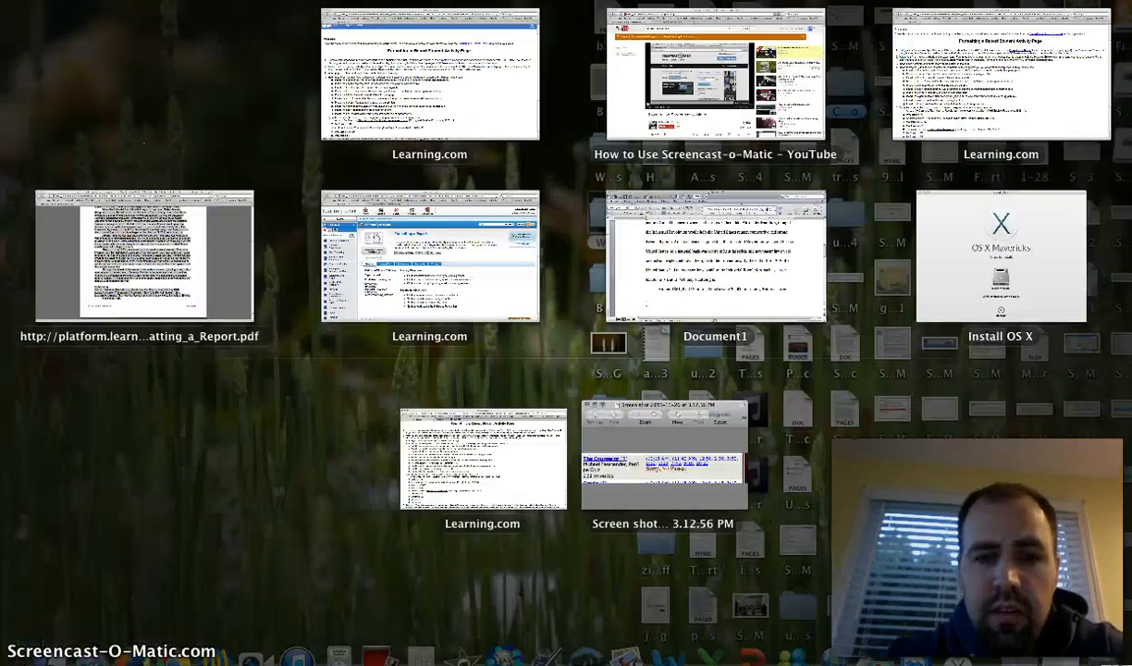
pyautogui.click(426, 138)
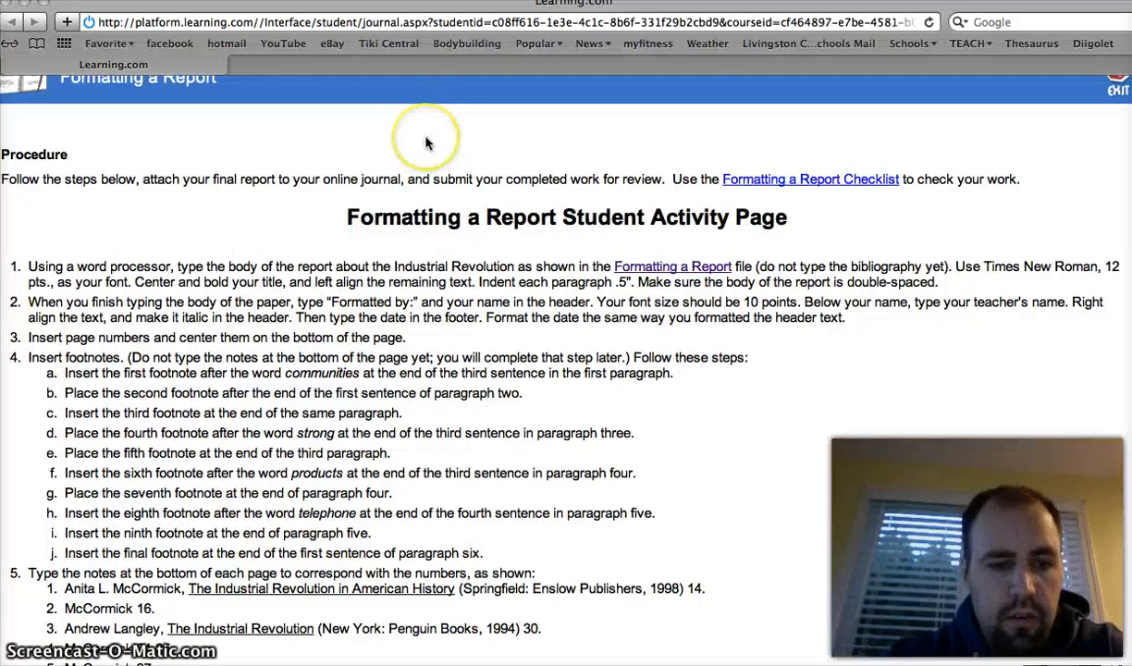
pyautogui.moveTo(48, 589); pyautogui.dragTo(705, 588)
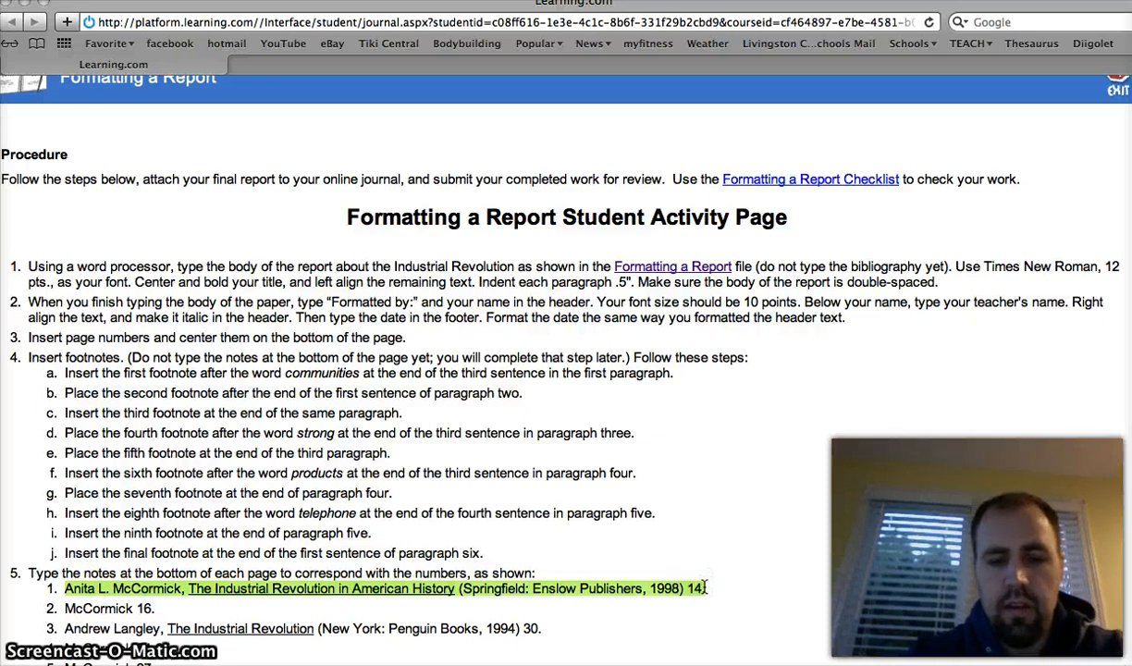